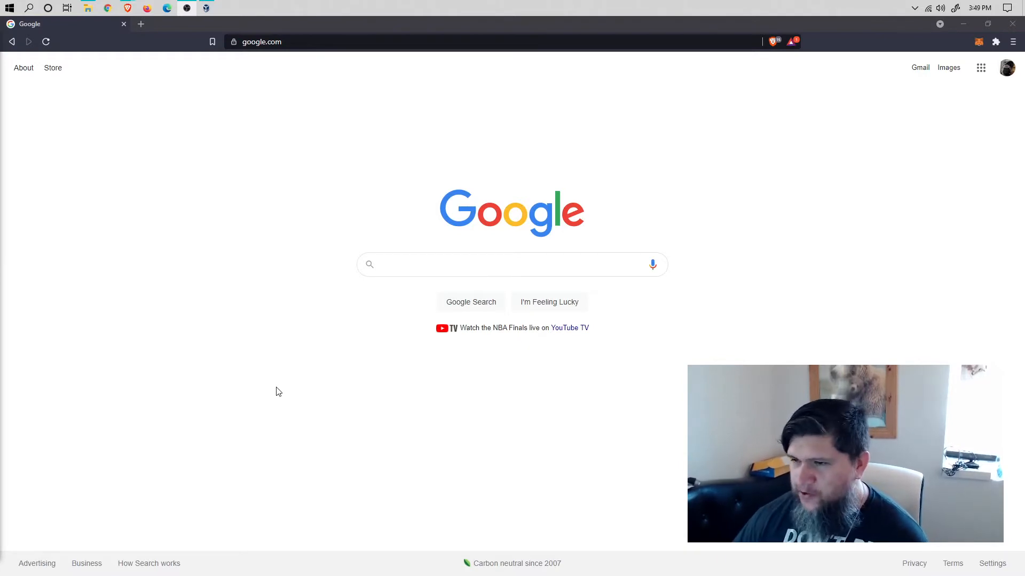
click(331, 167)
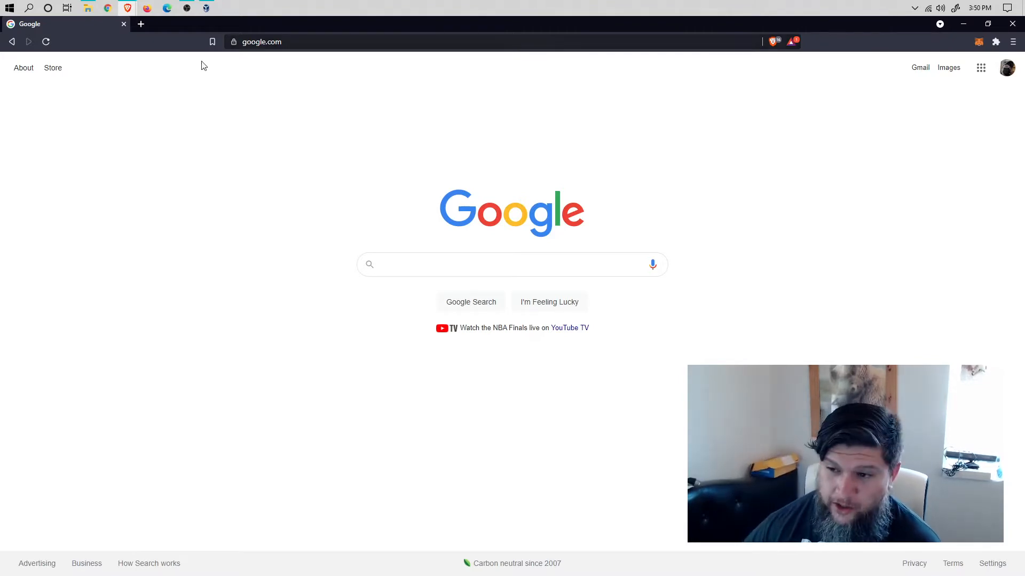
click(209, 11)
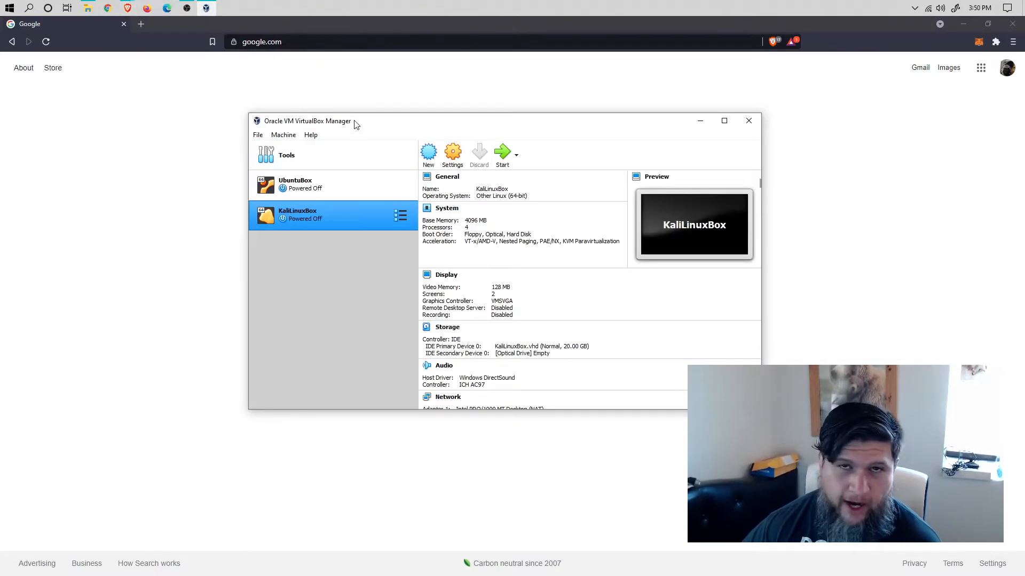
click(206, 10)
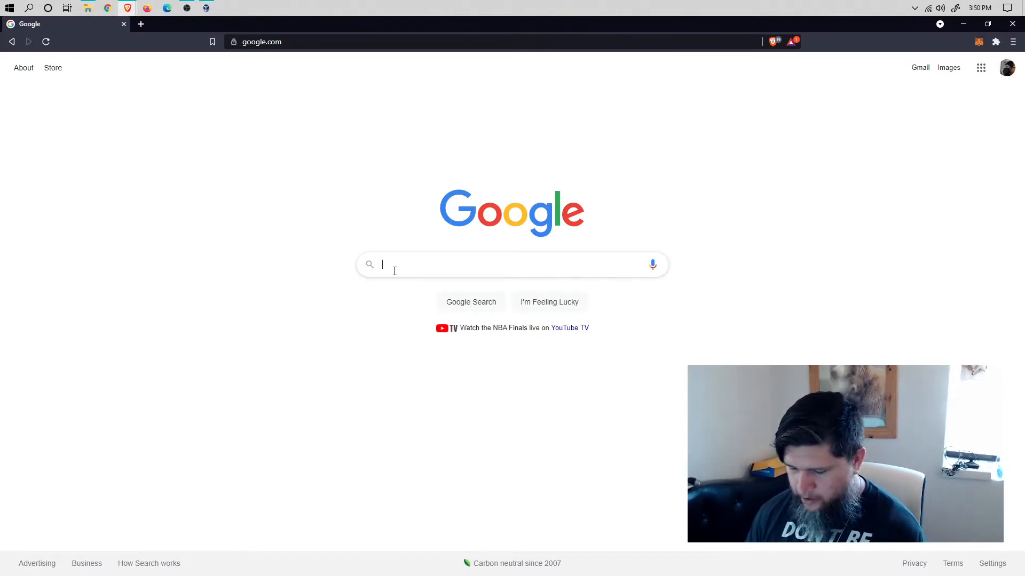
Step: Search Google for "virtualbox download" and open the Oracle VM VirtualBox downloads page
text(virtual box)
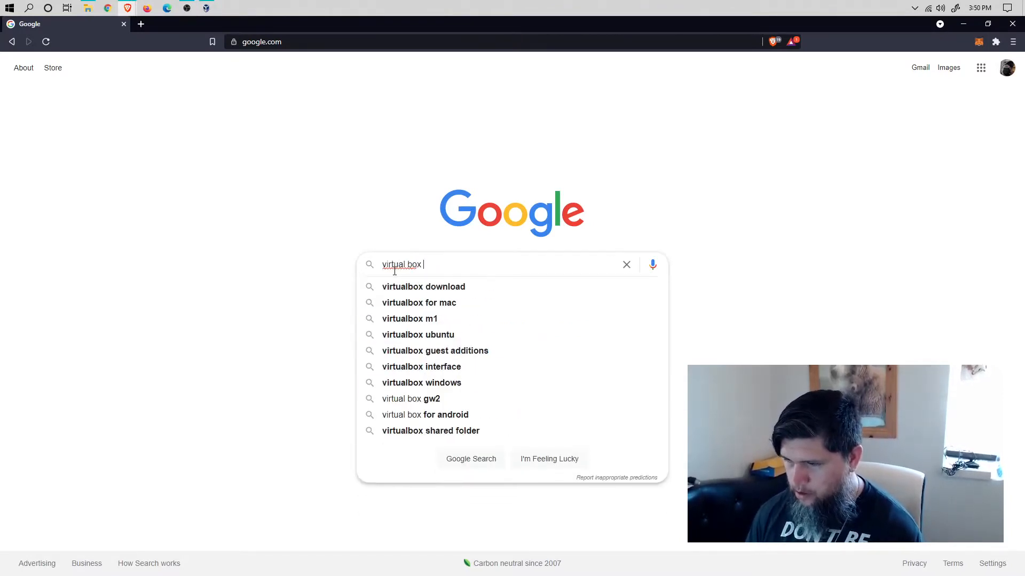
key(Down)
key(Return)
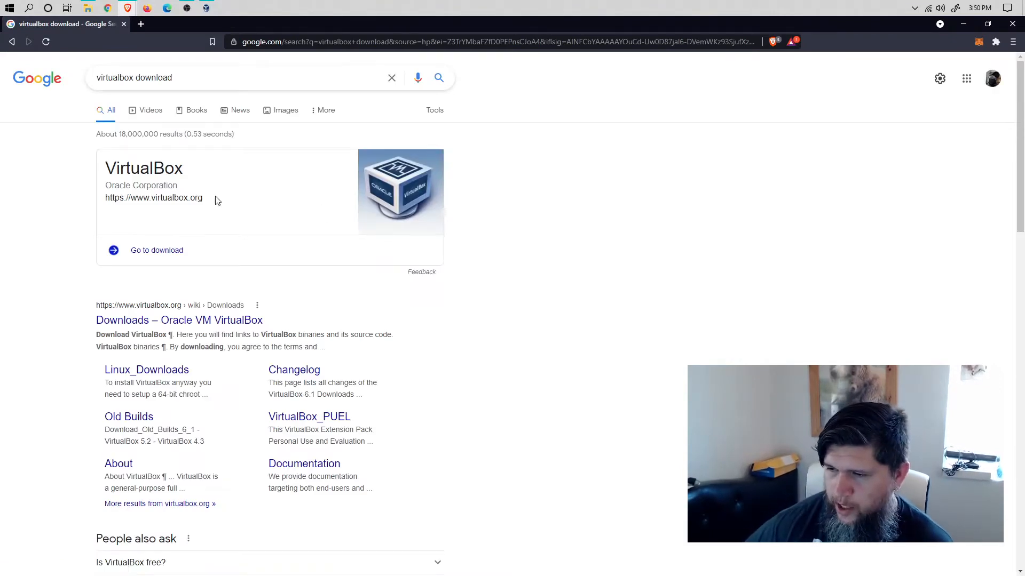
double_click(164, 199)
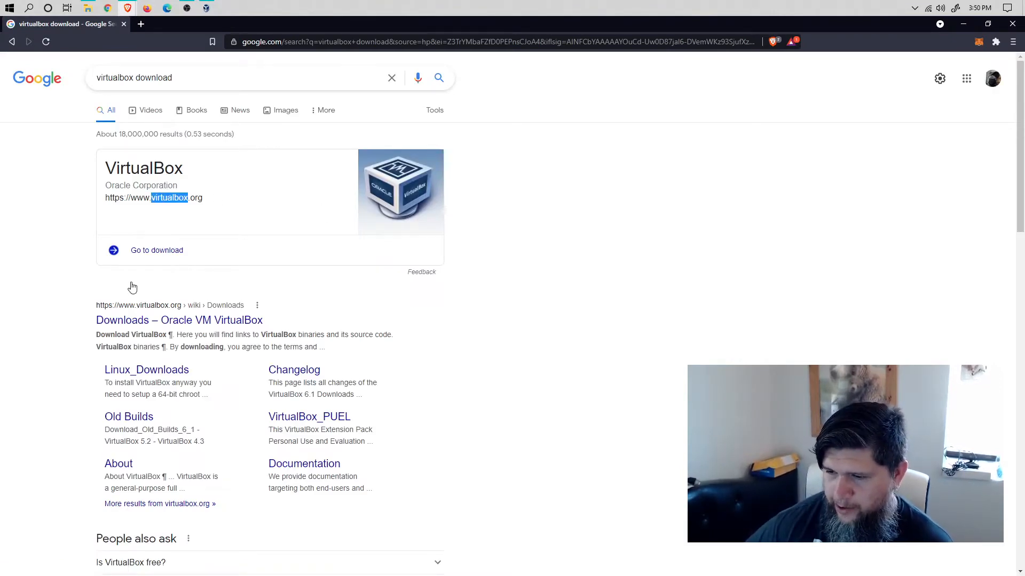
click(162, 319)
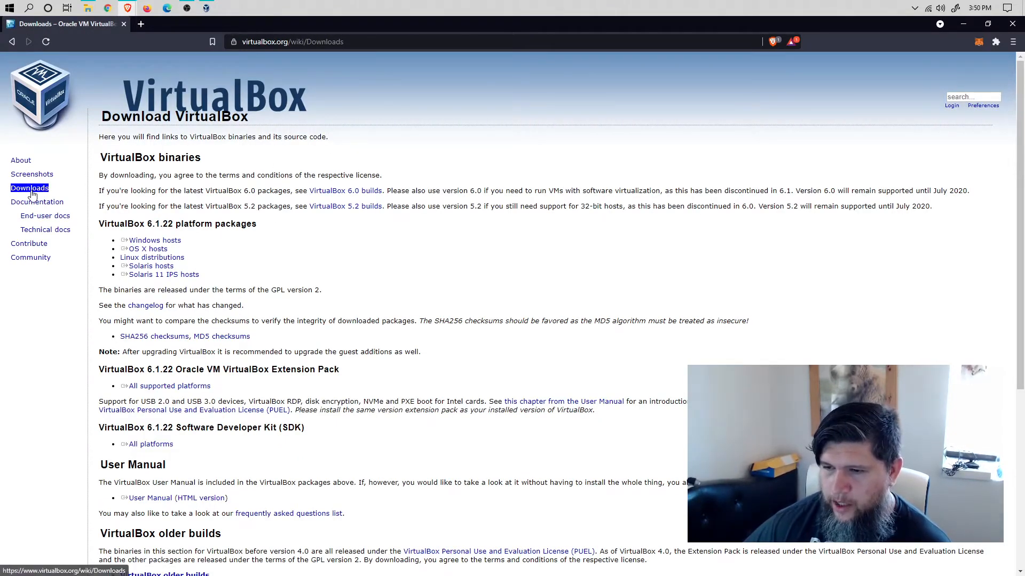
Step: Review the VirtualBox 6.1.22 platform packages, then start the Windows hosts installer download and cancel saving it
triple_click(184, 247)
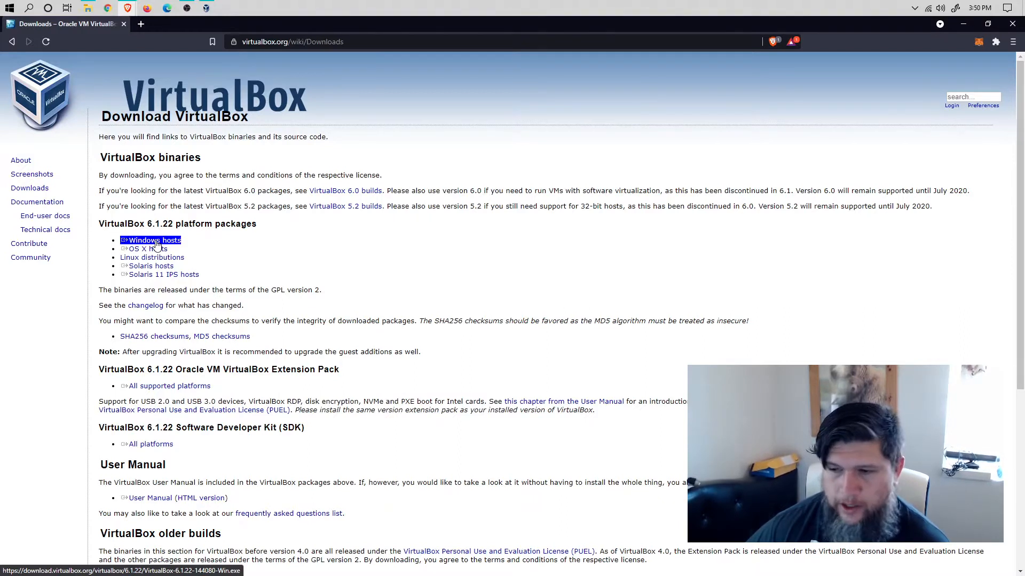
triple_click(153, 257)
triple_click(151, 276)
triple_click(151, 282)
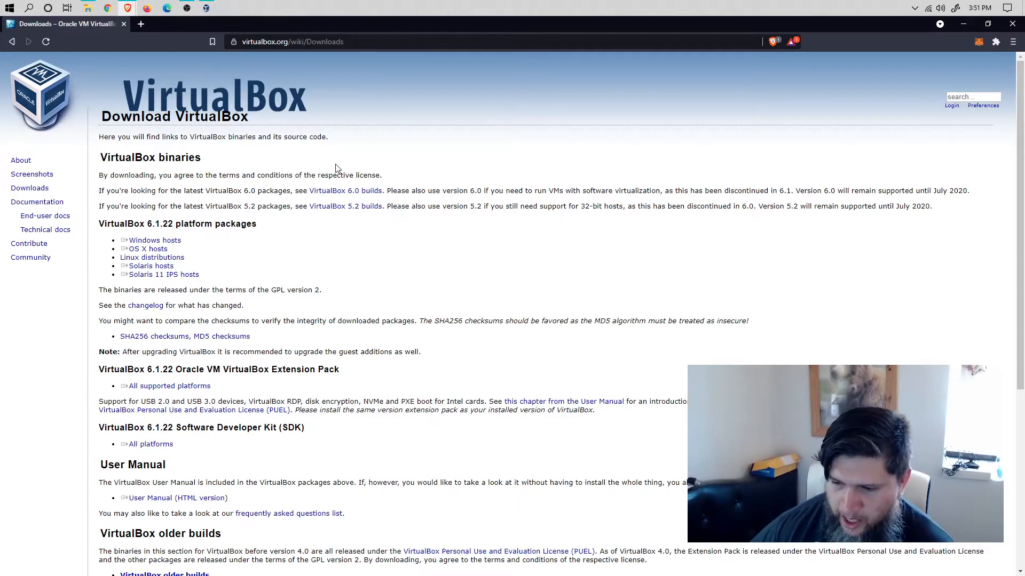
click(169, 240)
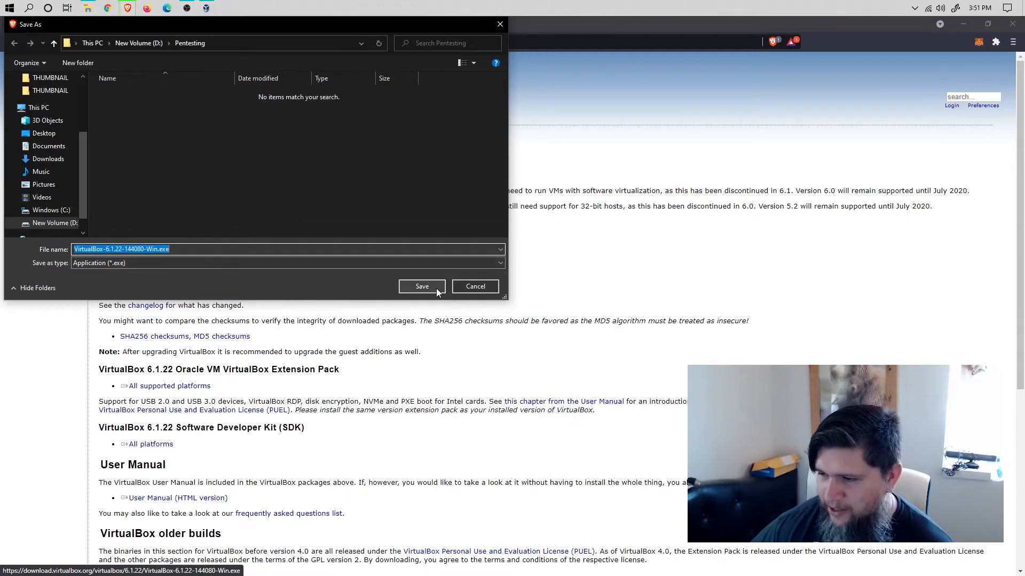
click(470, 287)
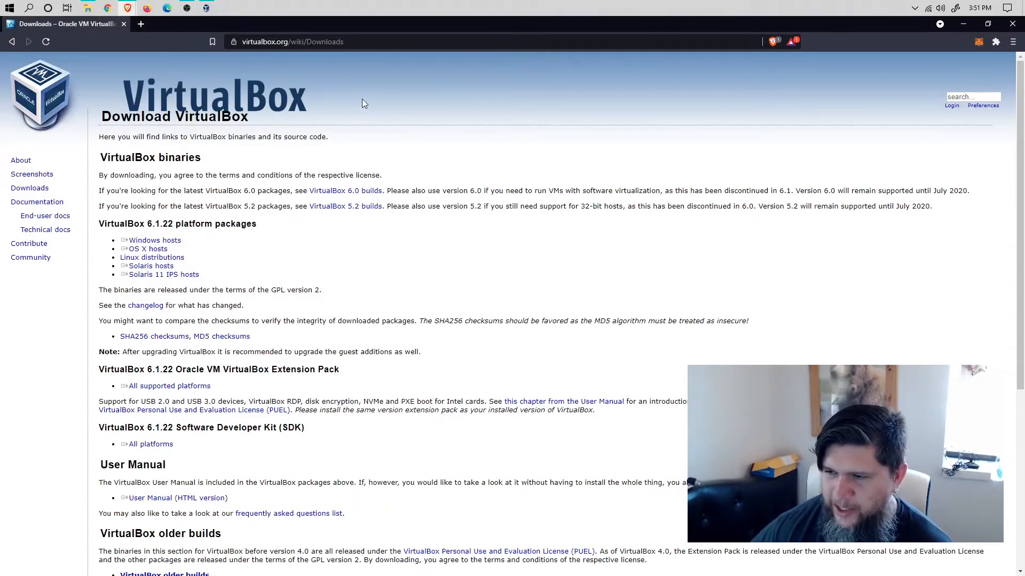
Step: Switch to Oracle VM VirtualBox Manager and look over the UbuntuBox virtual machine's details and available actions
click(206, 8)
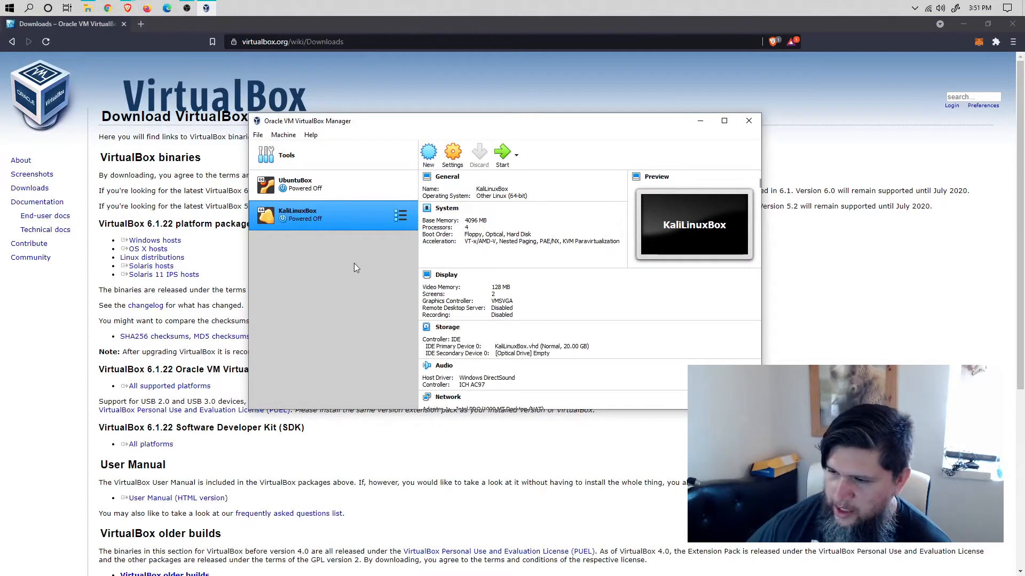
click(325, 183)
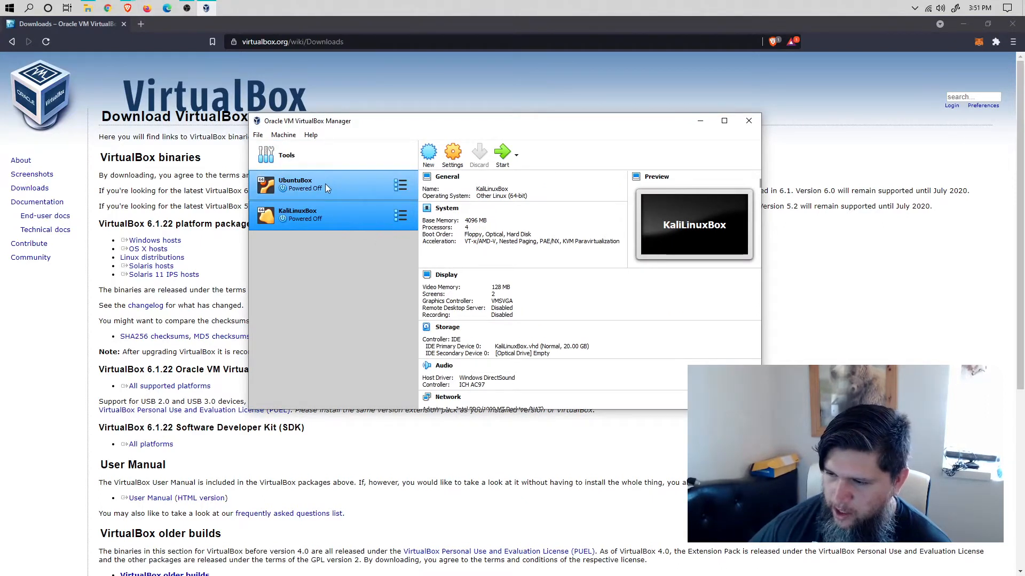
right_click(325, 185)
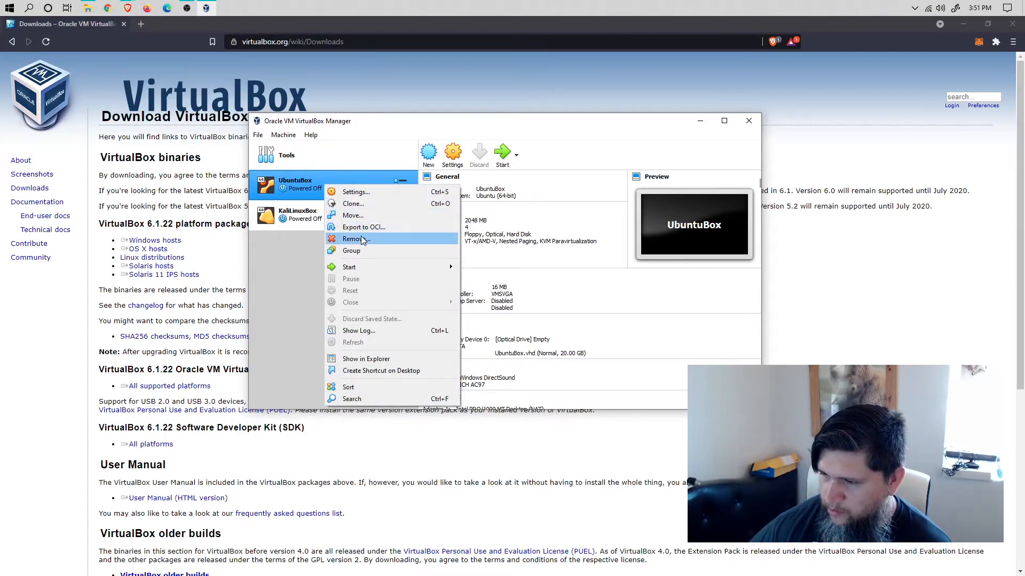
click(291, 270)
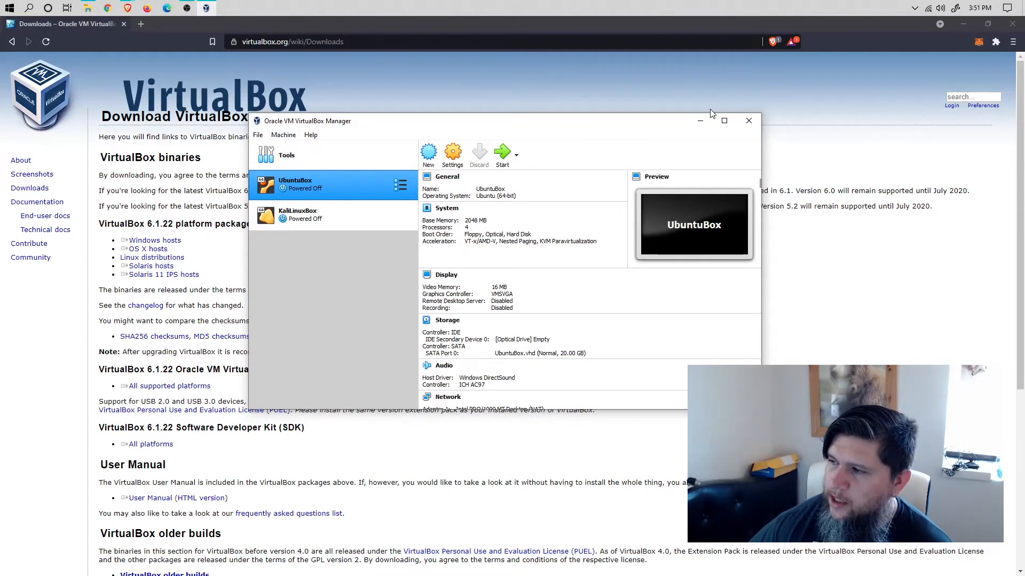
click(699, 120)
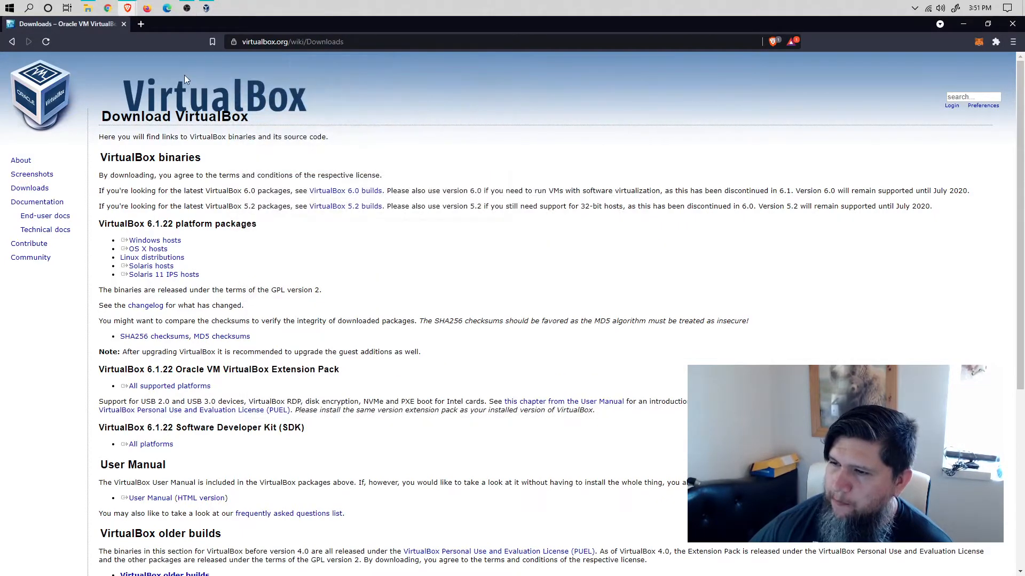
click(206, 8)
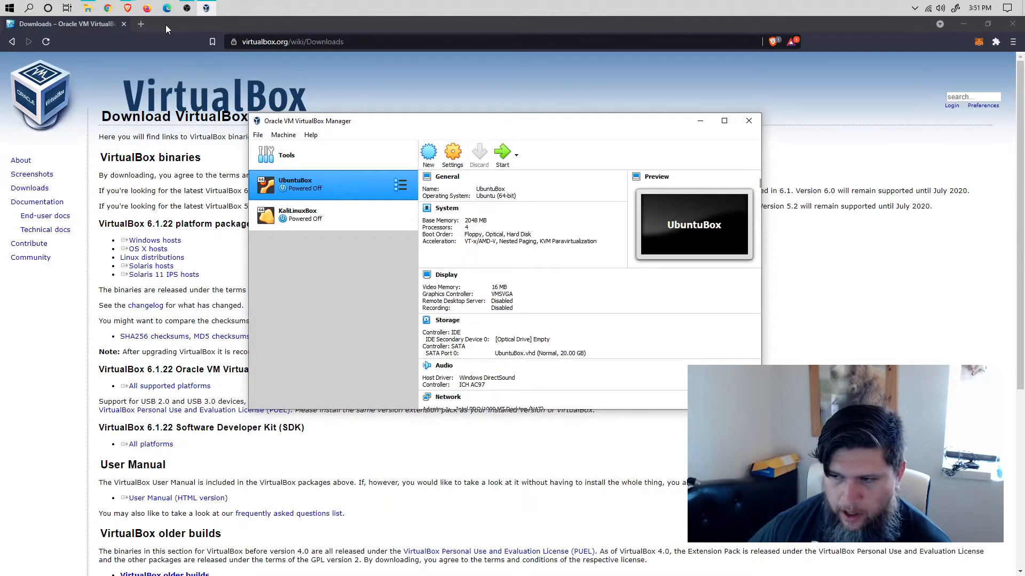
drag(384, 124, 406, 104)
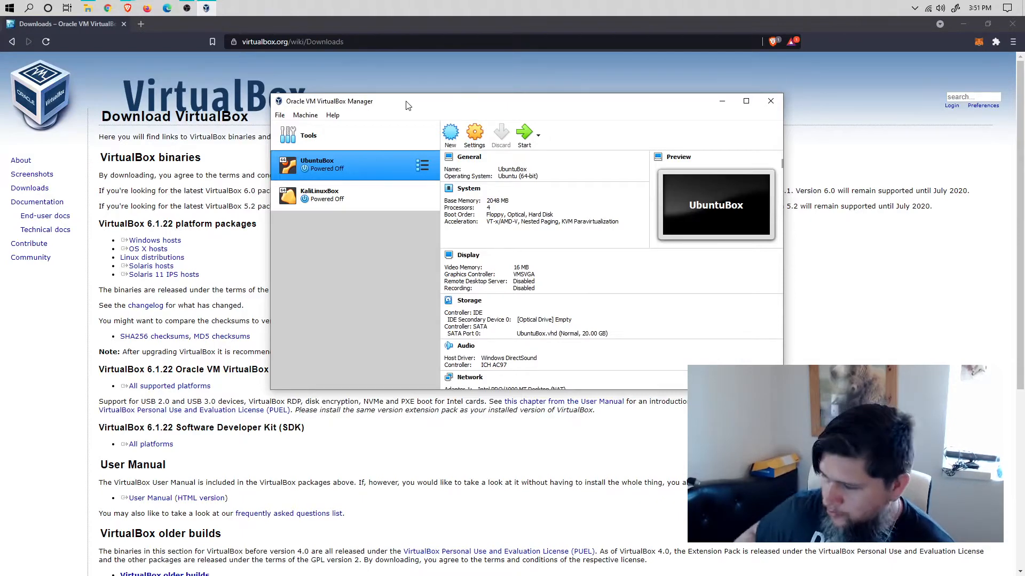
Step: Return to the Brave browser and open google.com in a new tab
click(141, 24)
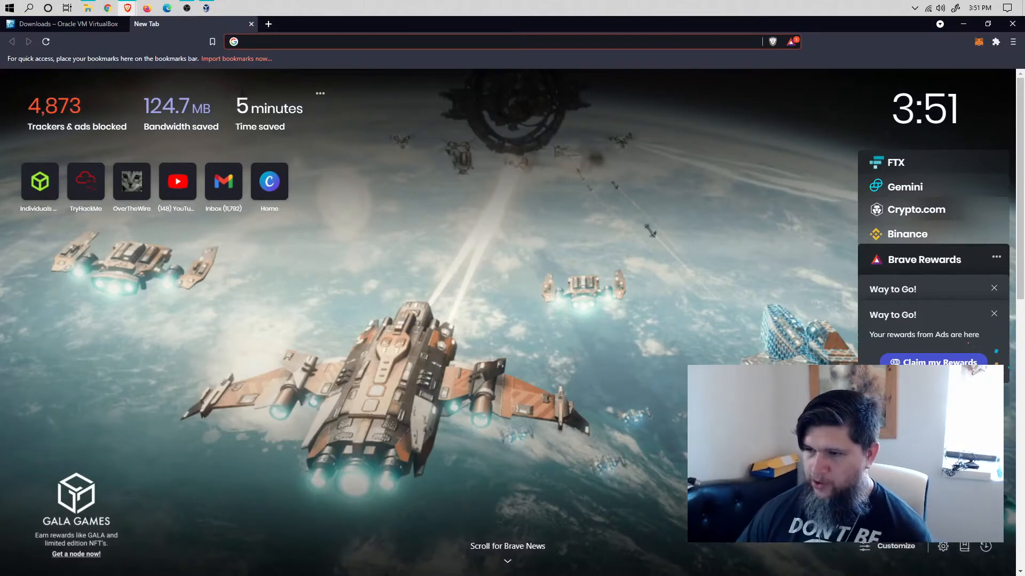
text(ogle.com)
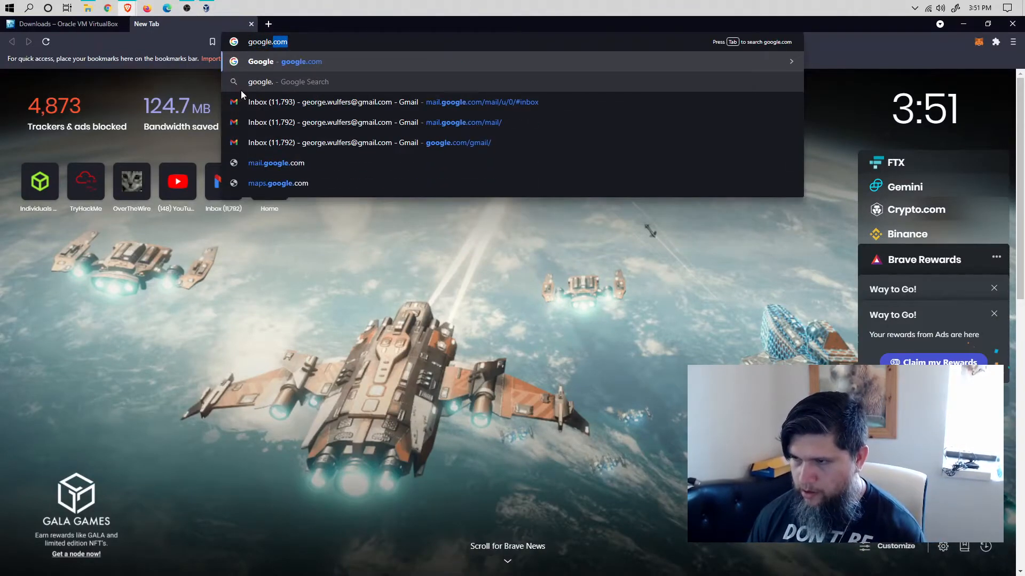
key(Return)
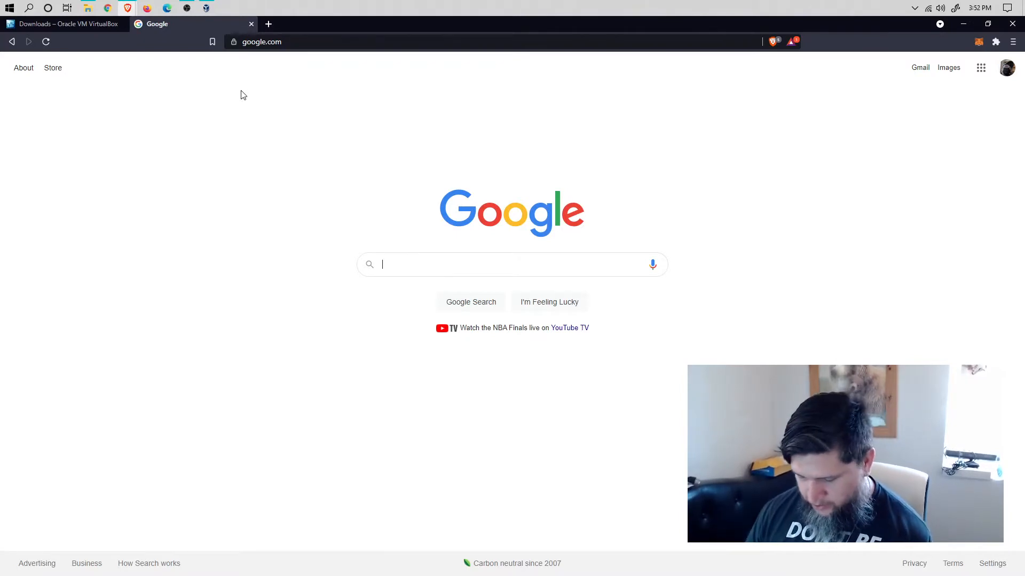
Step: Search Google for "ubuntu download" and open the Ubuntu Desktop download page
text(Ubuntu)
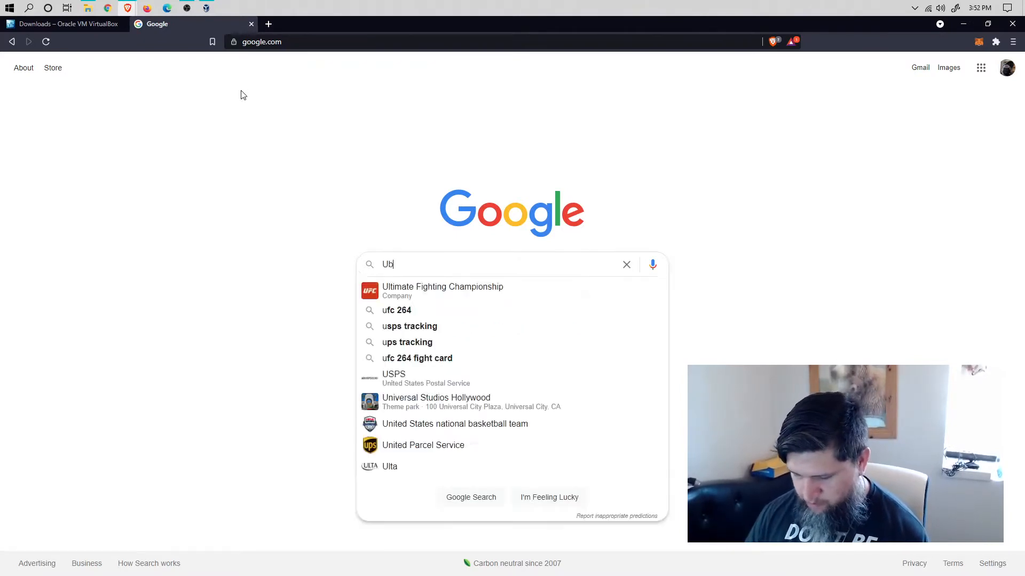
key(Down)
key(Down)
key(Down)
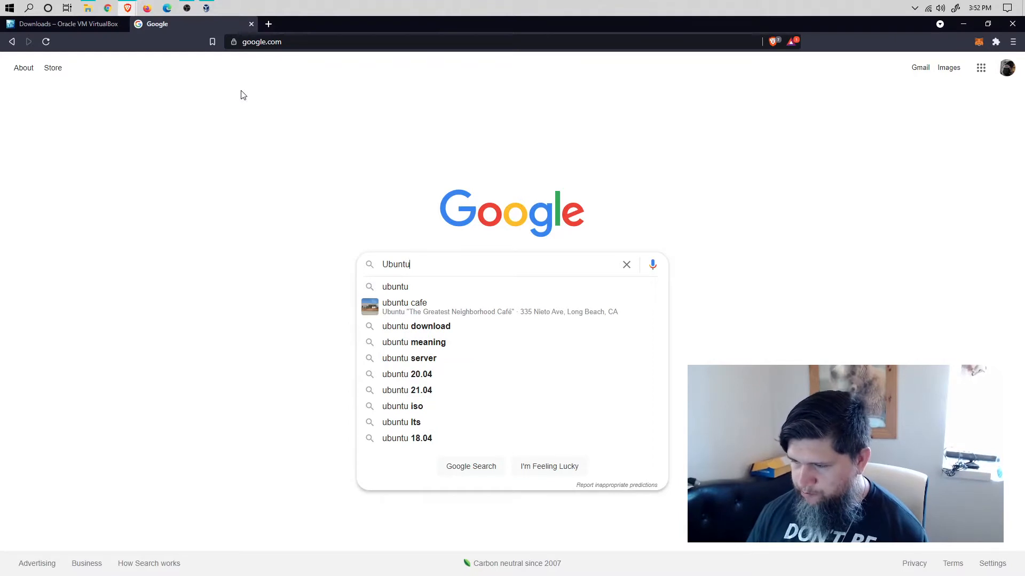
key(Return)
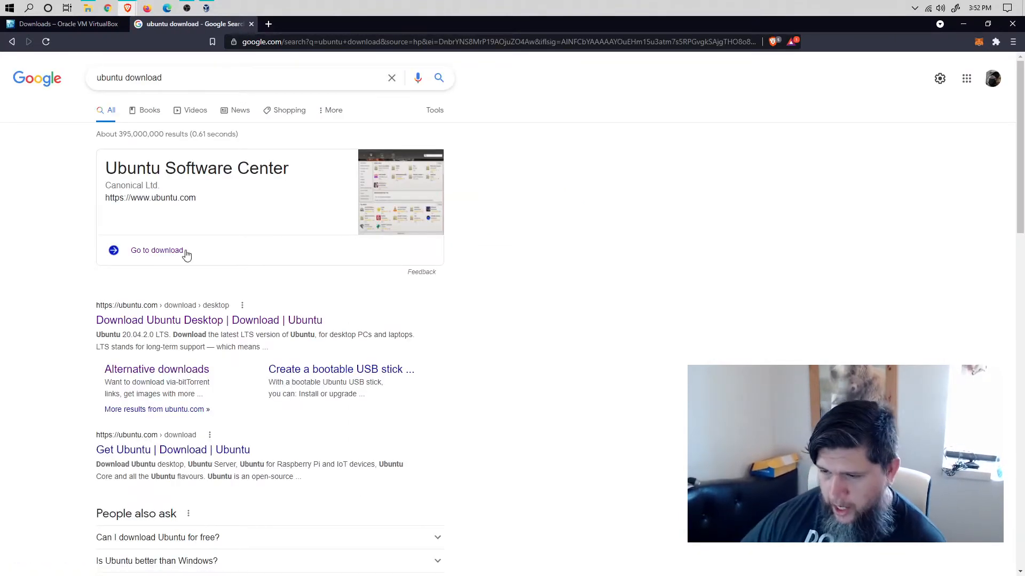
click(159, 253)
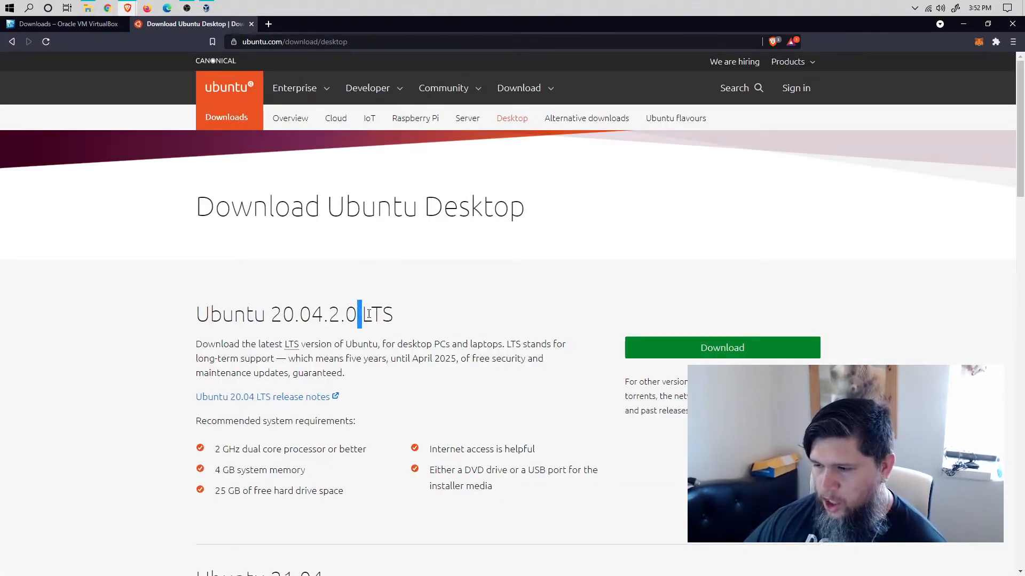
Step: Compare the version numbers and support periods of the Ubuntu 20.04.2.0 LTS and Ubuntu 21.04 releases
drag(357, 315, 405, 319)
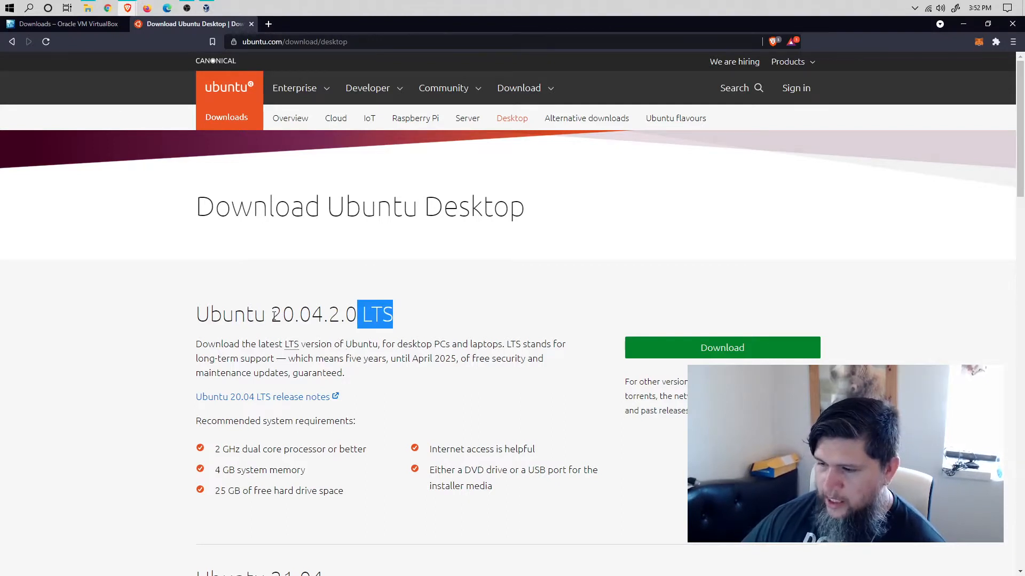
drag(274, 315, 299, 315)
click(296, 315)
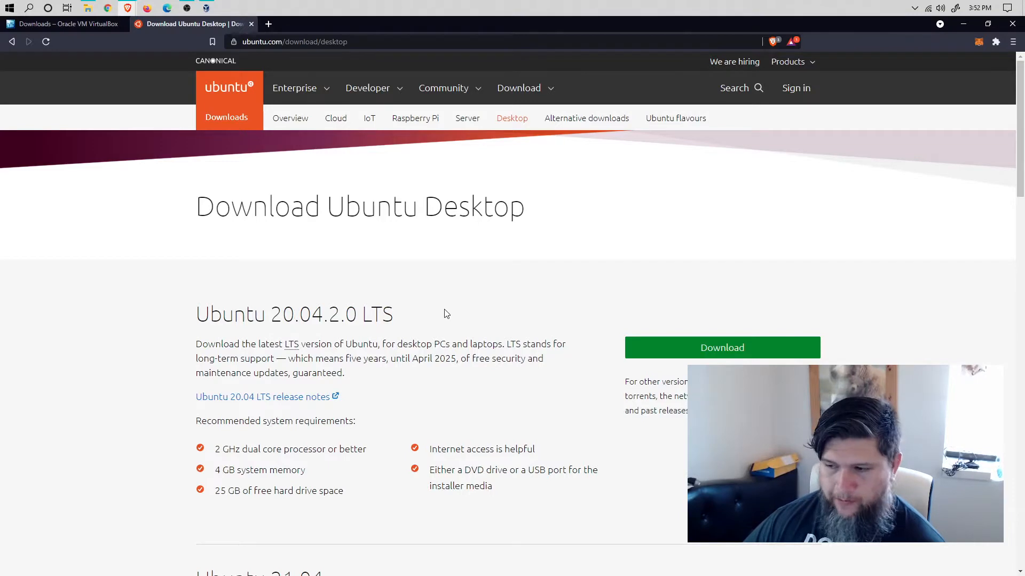
scroll(444, 313, down, 4)
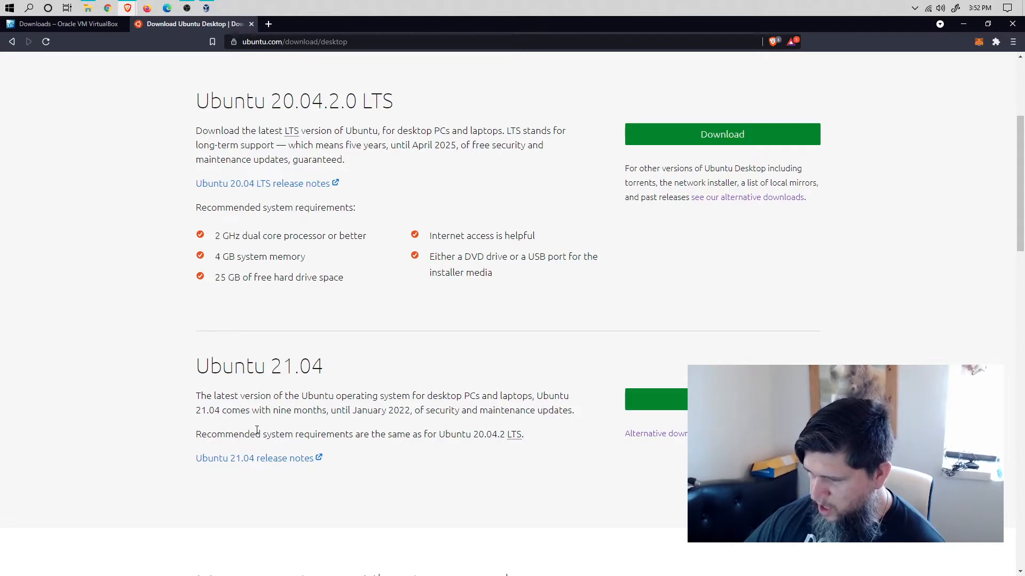
drag(329, 411, 410, 410)
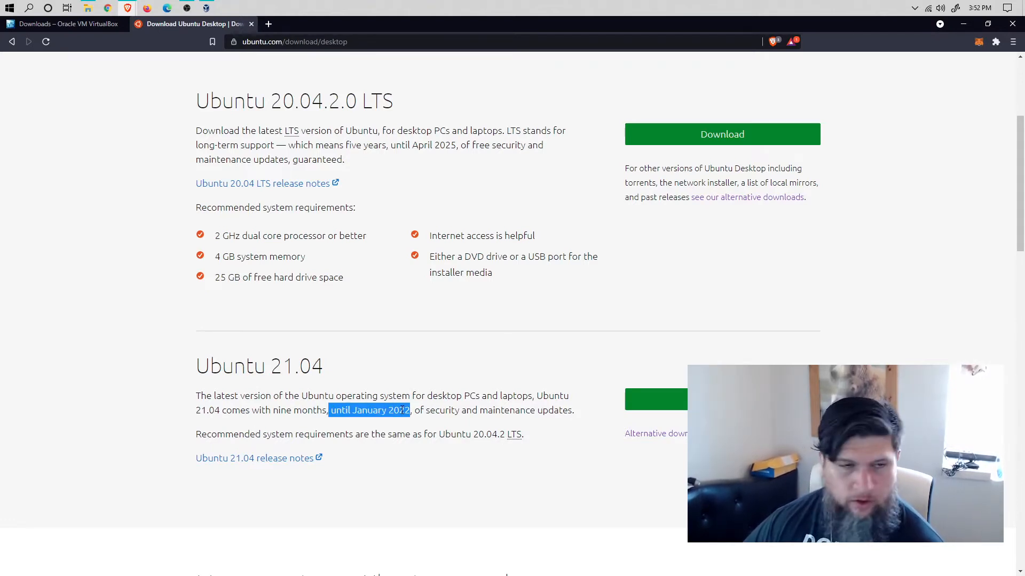
click(420, 362)
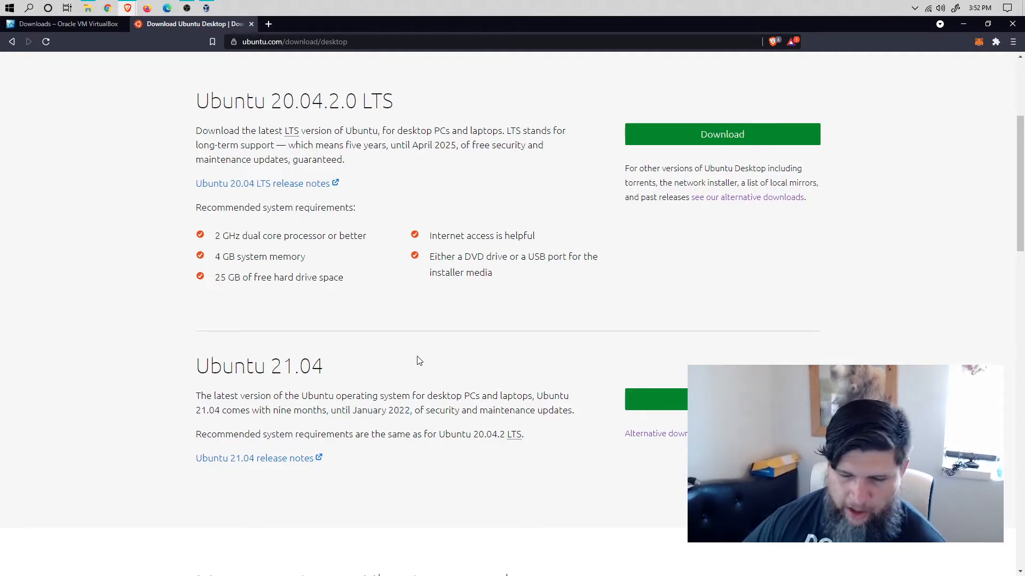
drag(266, 366, 327, 366)
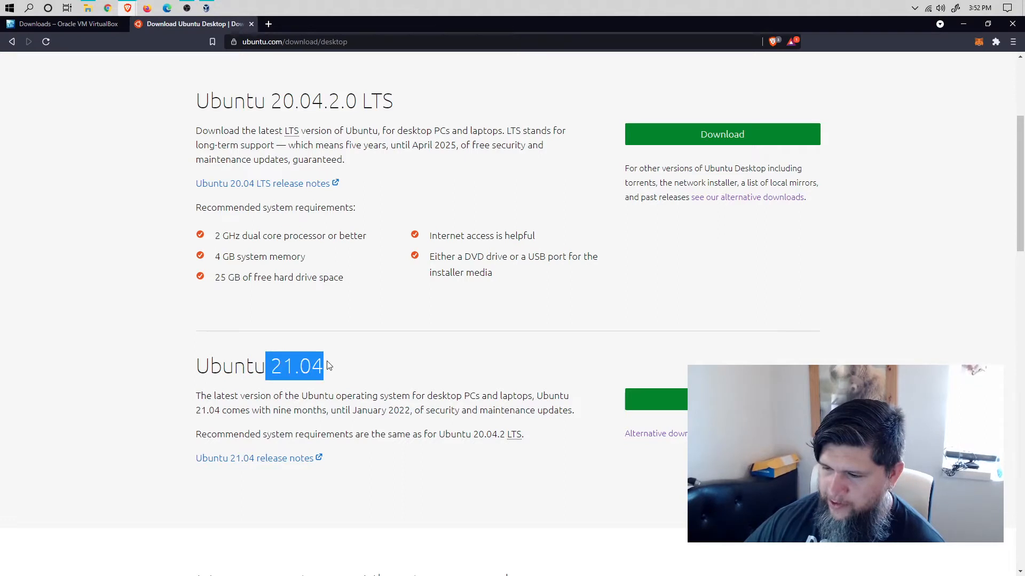
click(387, 367)
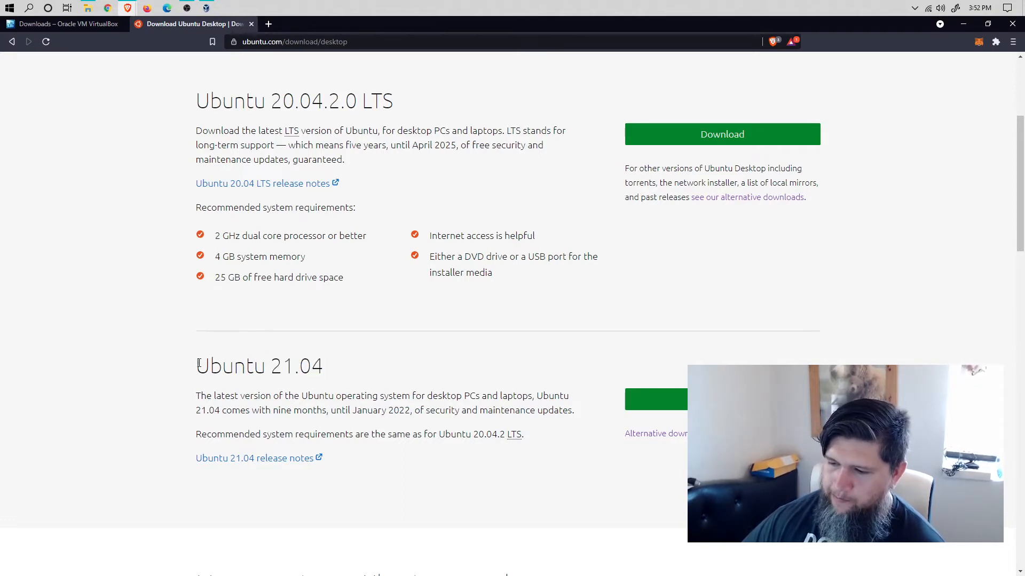
drag(274, 367, 322, 372)
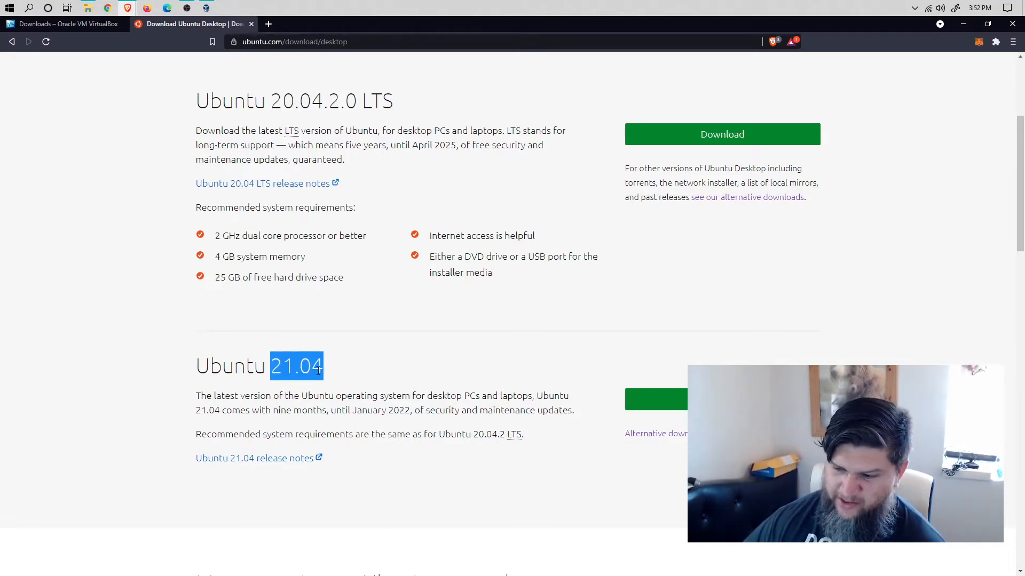
click(278, 365)
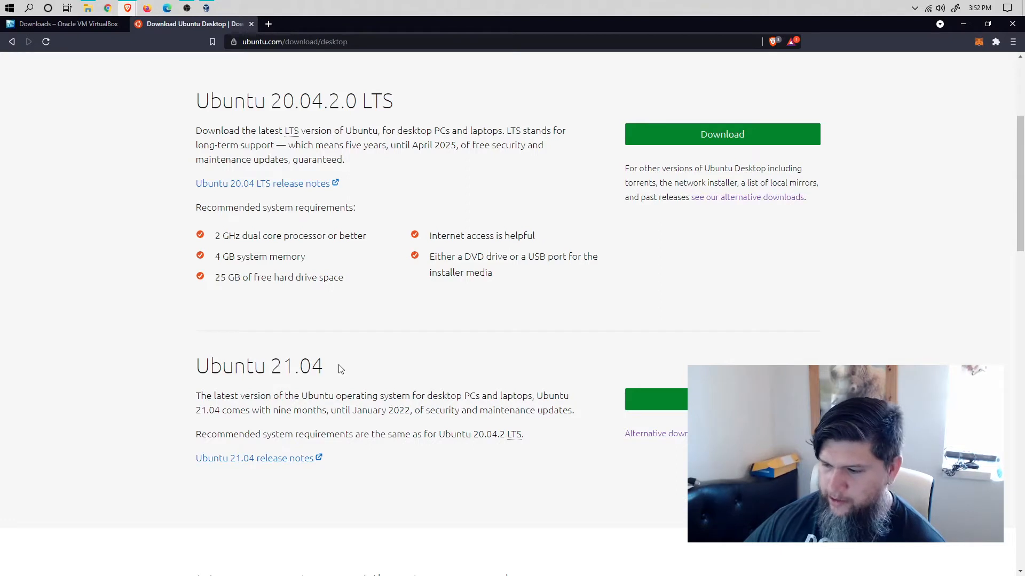
drag(363, 410, 422, 411)
click(386, 132)
drag(425, 145, 480, 146)
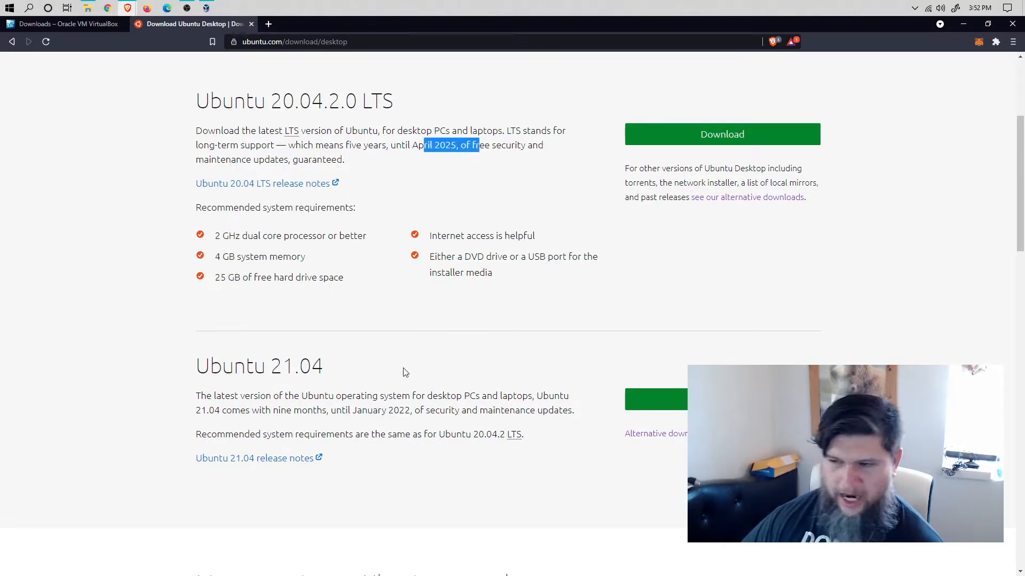
Step: Examine the release headings of Ubuntu 21.04 and Ubuntu 20.04.2.0 LTS on the download page
click(372, 372)
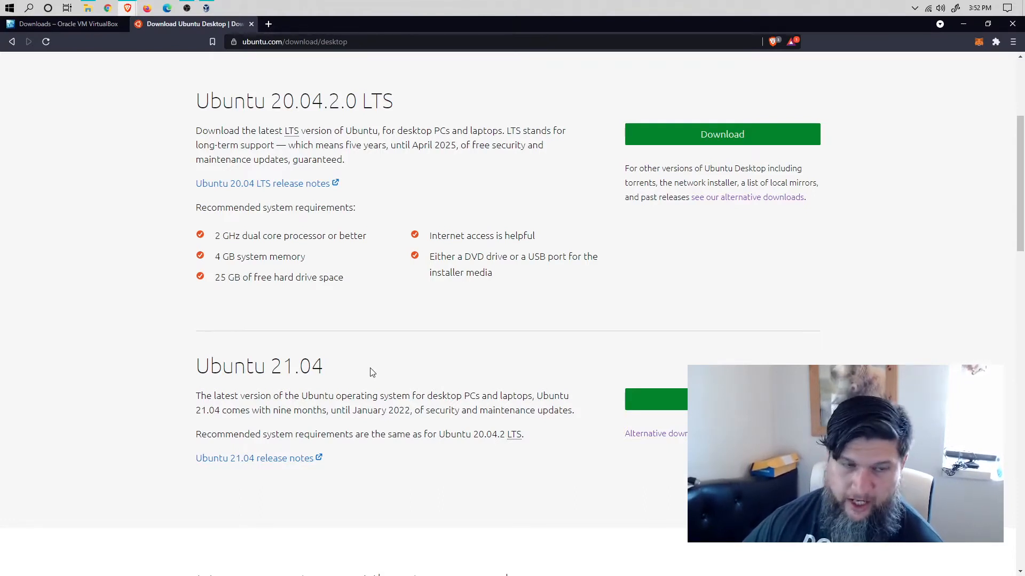
drag(200, 362, 246, 364)
drag(364, 100, 393, 101)
click(330, 362)
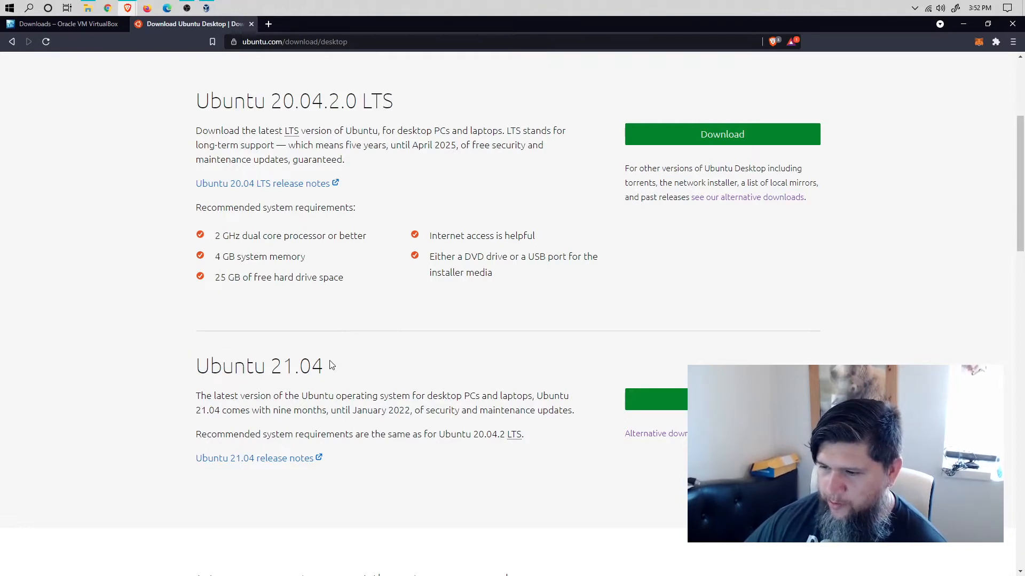
drag(193, 365, 343, 360)
click(409, 357)
Step: Open Ubuntu's Raspberry Pi download page in a new tab and view it
scroll(280, 64, up, 3)
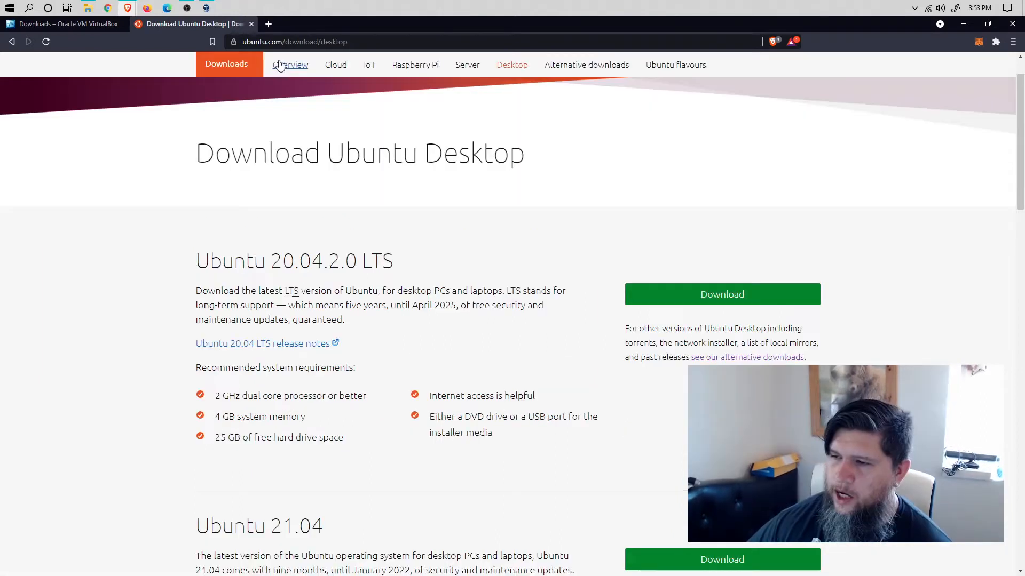
right_click(419, 70)
click(429, 76)
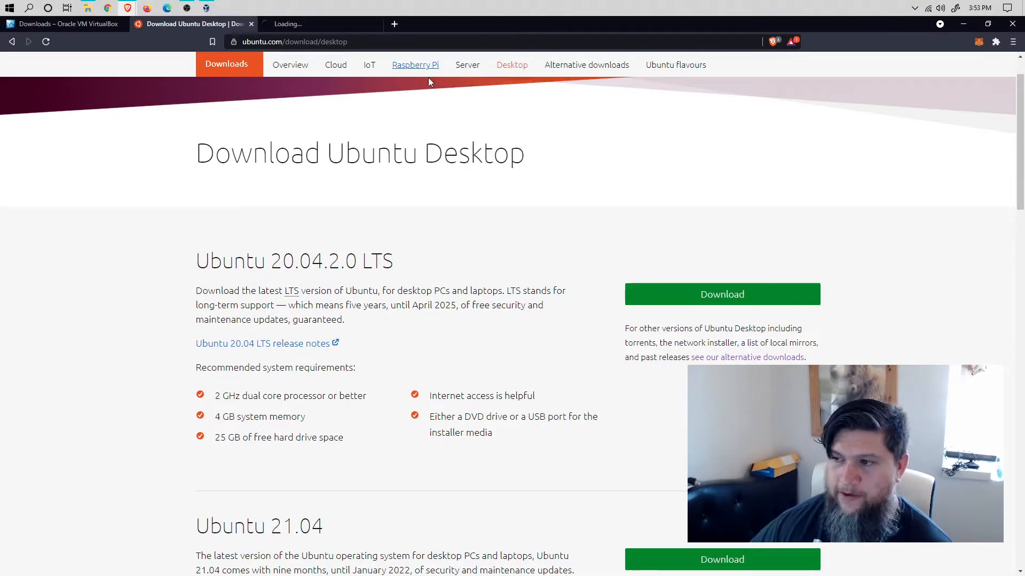
click(300, 26)
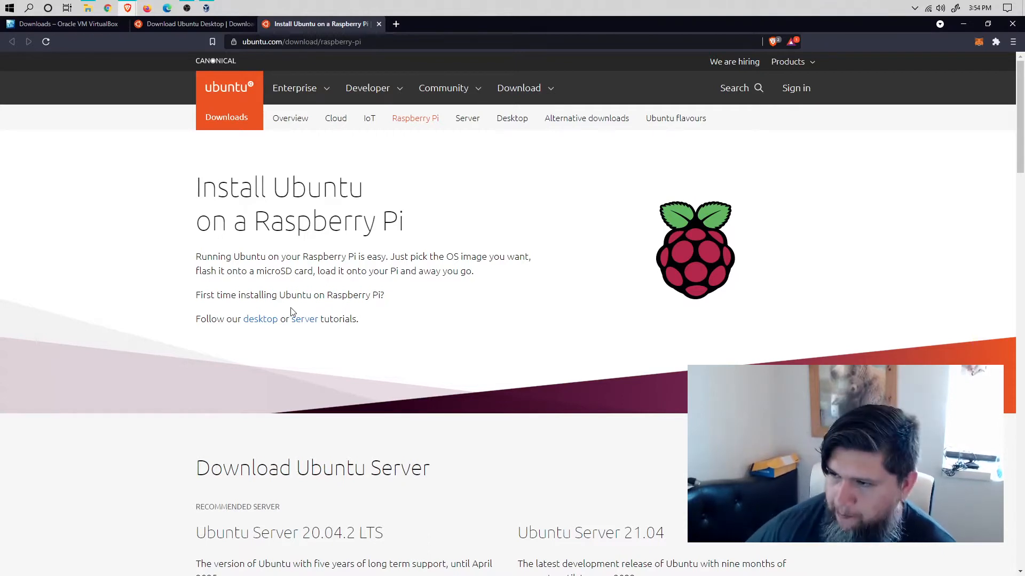
Step: Start the Ubuntu 20.04.2.0 LTS download from the Ubuntu Desktop page, look over the thank-you page, and cancel saving the ISO file
click(224, 24)
click(682, 294)
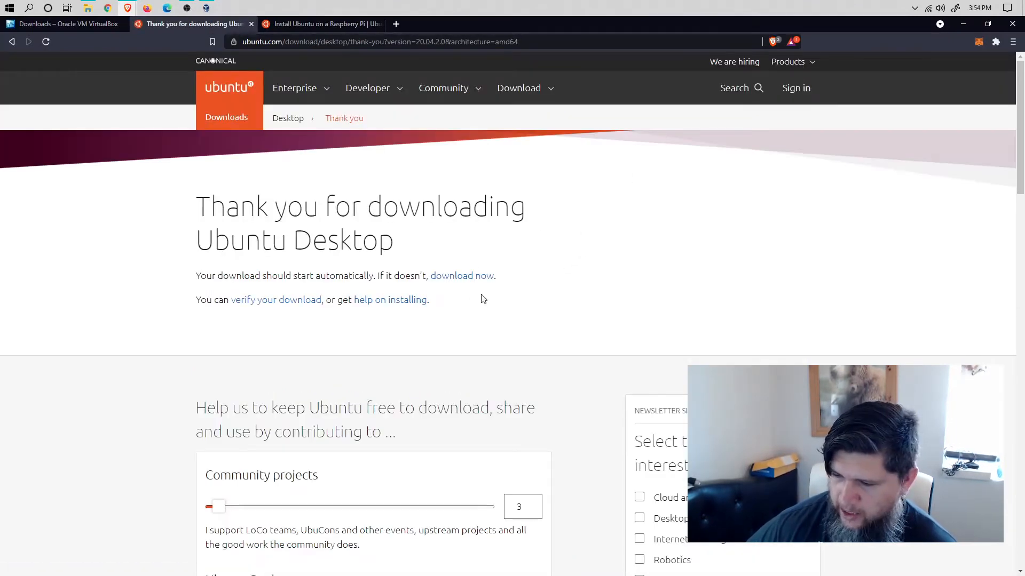
scroll(483, 299, down, 5)
scroll(483, 298, down, 4)
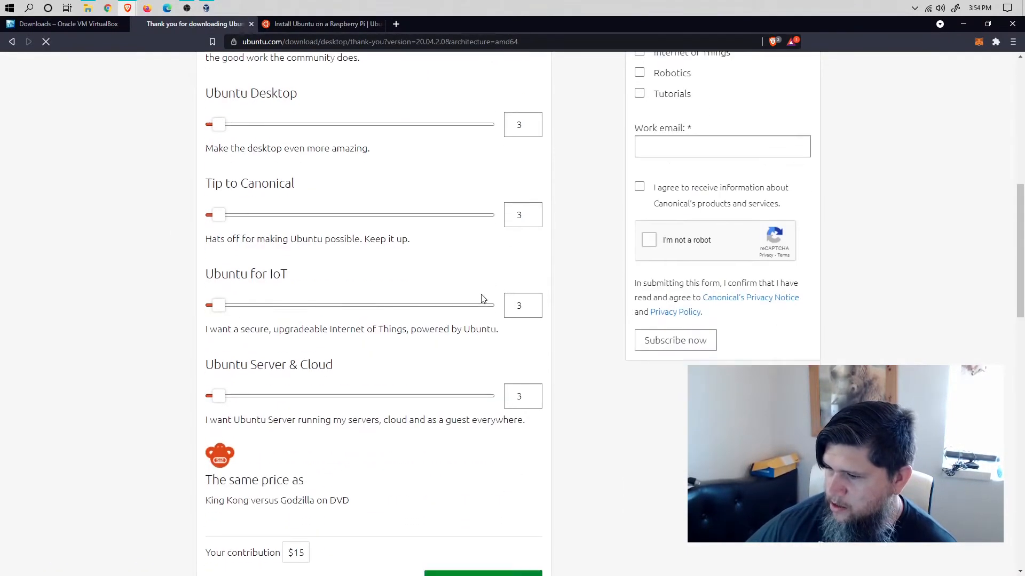
scroll(483, 299, down, 5)
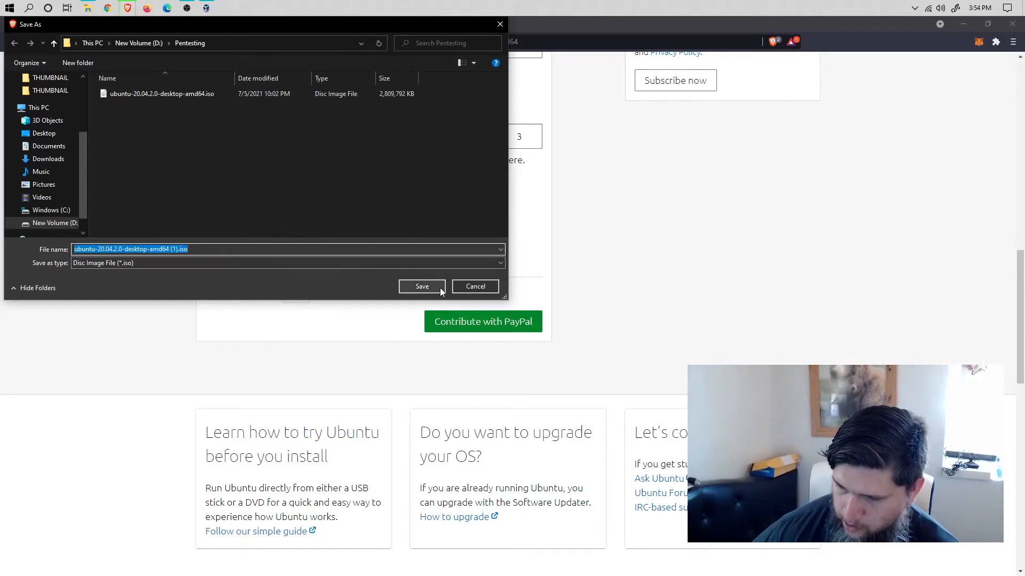
click(483, 287)
Step: Switch to Oracle VM VirtualBox Manager and start a new virtual machine named YTUbuntuBox
click(206, 8)
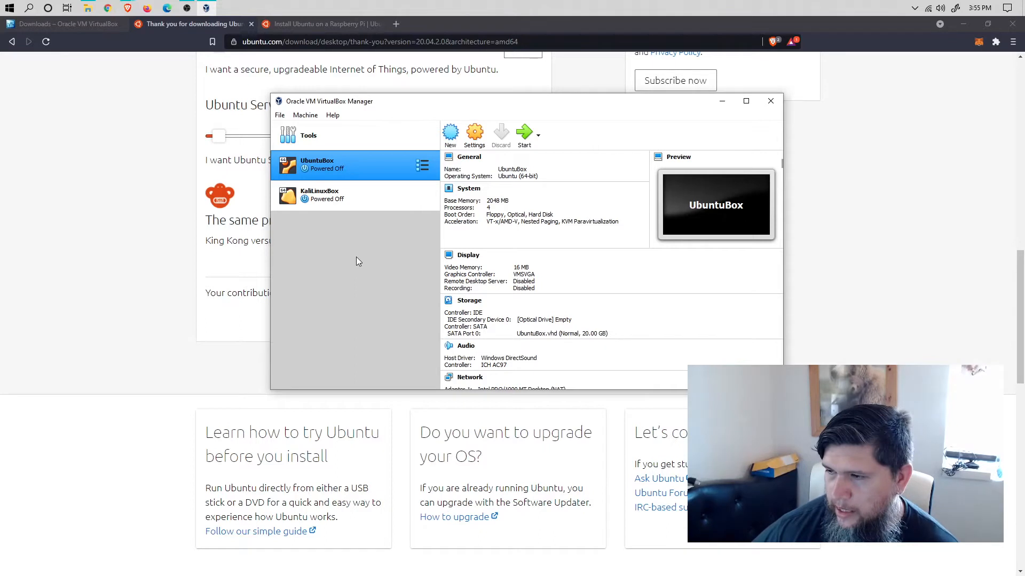
click(450, 134)
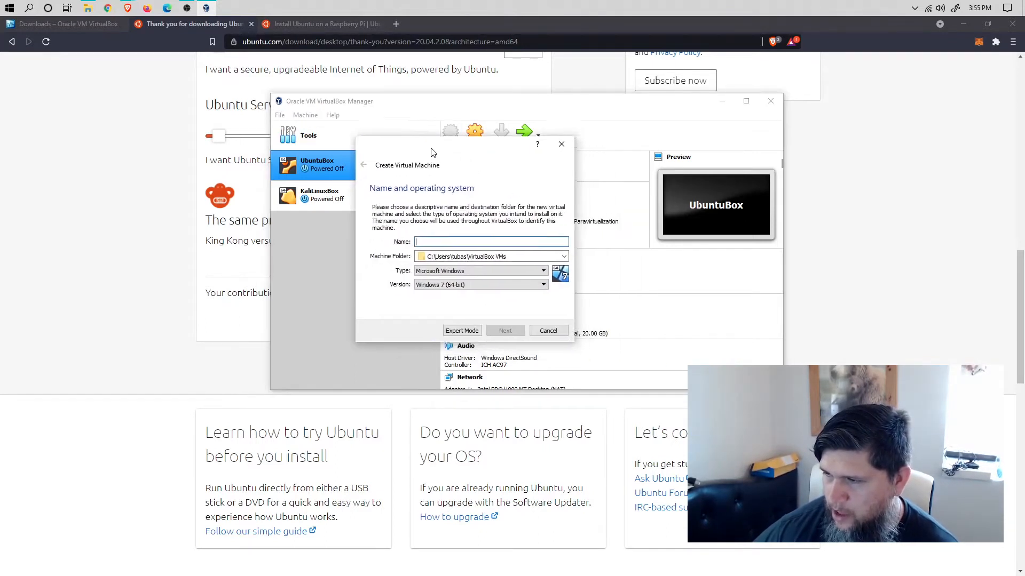
drag(434, 152, 353, 145)
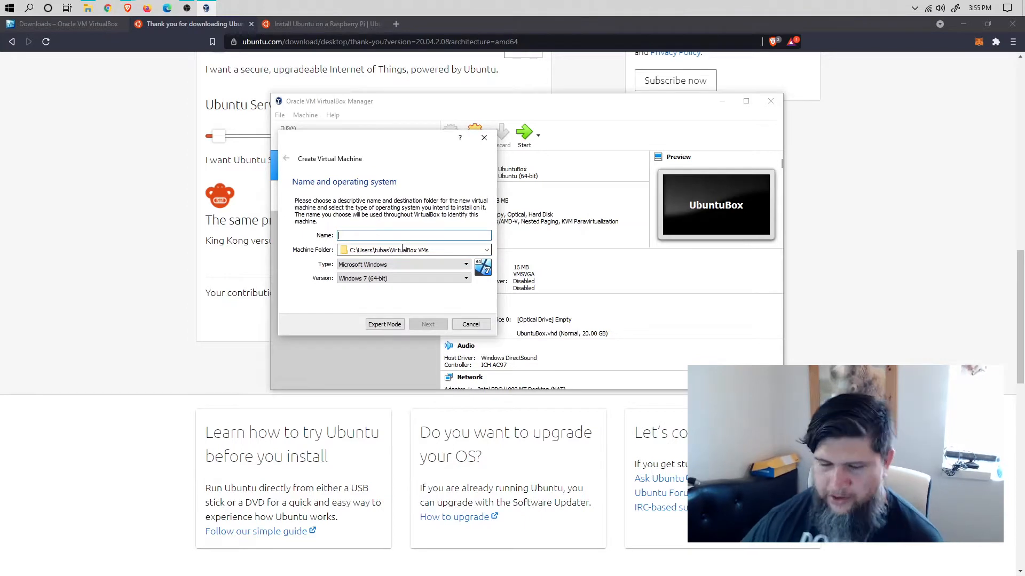
text(YTUbuntu)
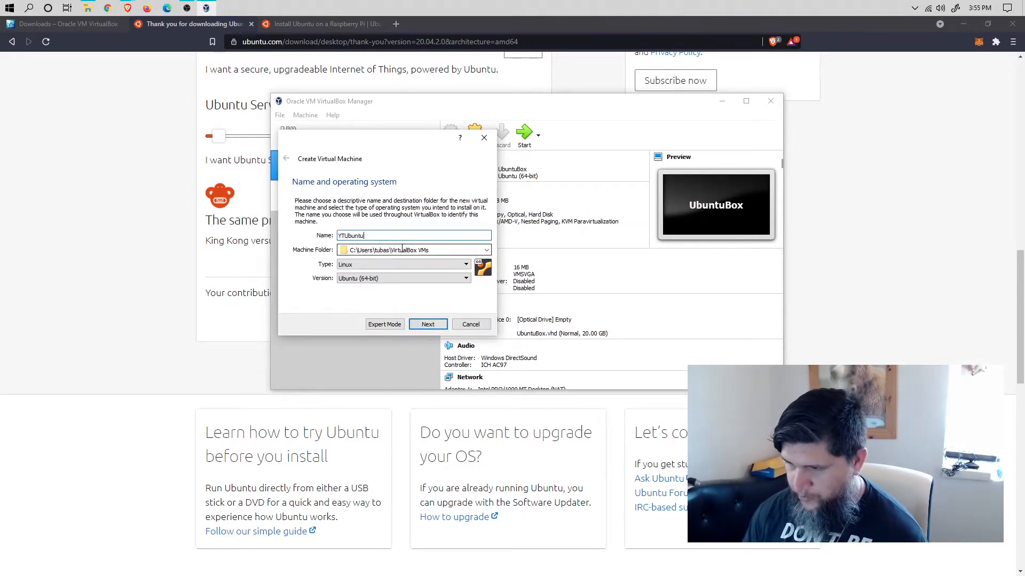
text(Box)
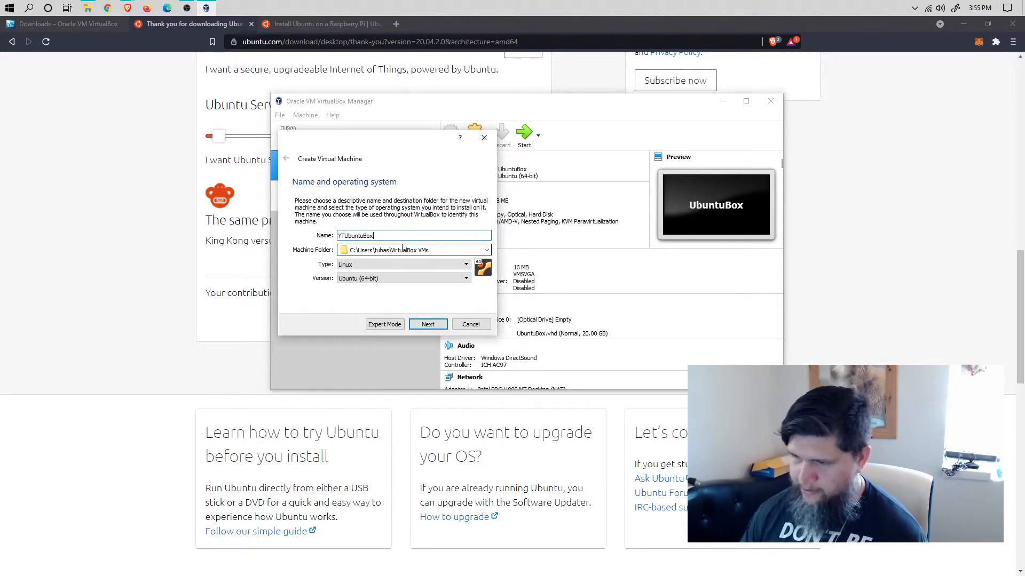
Step: Set the virtual machine's type to Linux and version to Ubuntu (64-bit), and continue to the memory size settings
click(350, 266)
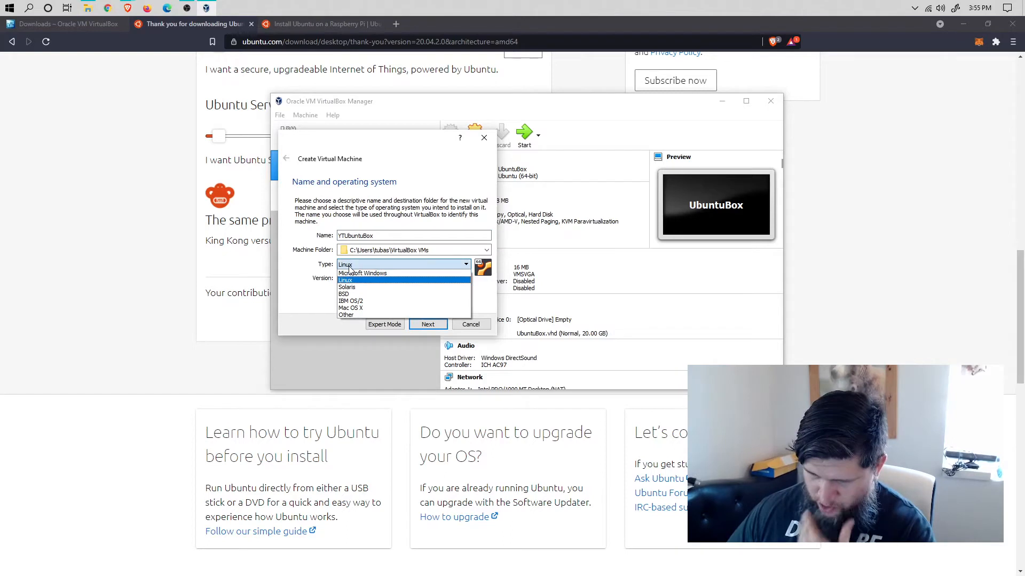
click(368, 268)
click(370, 268)
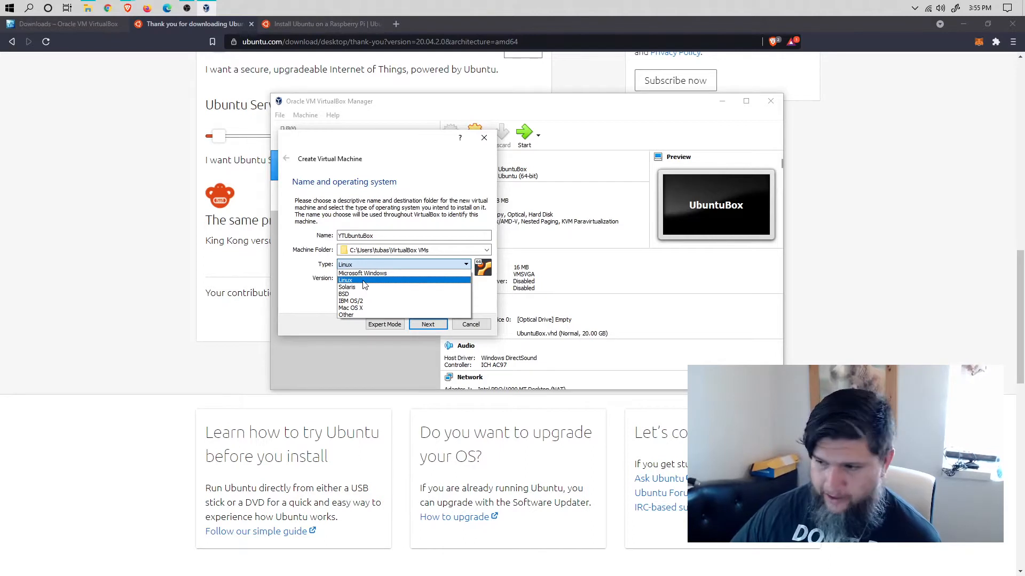
click(363, 282)
click(367, 278)
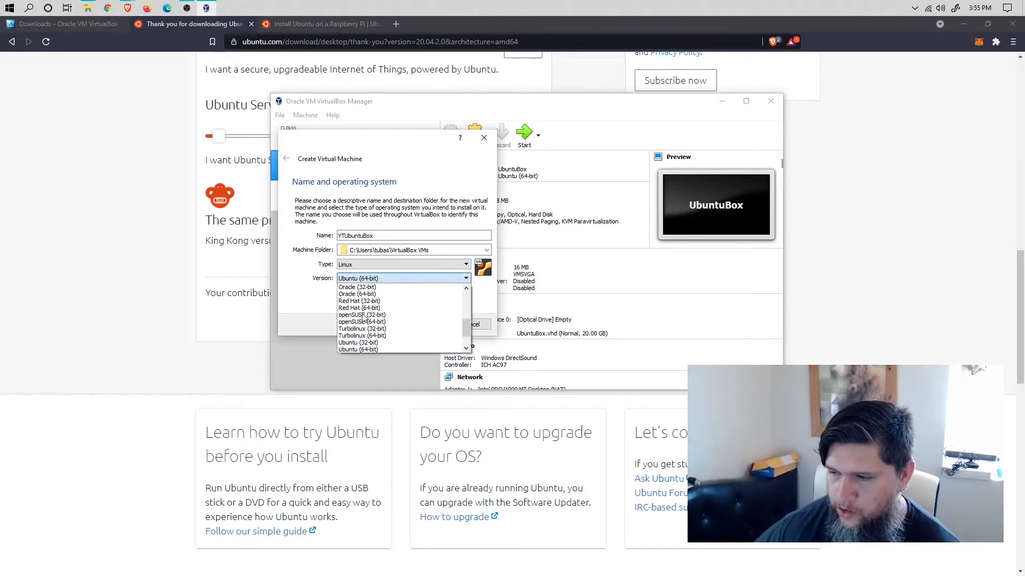
click(356, 350)
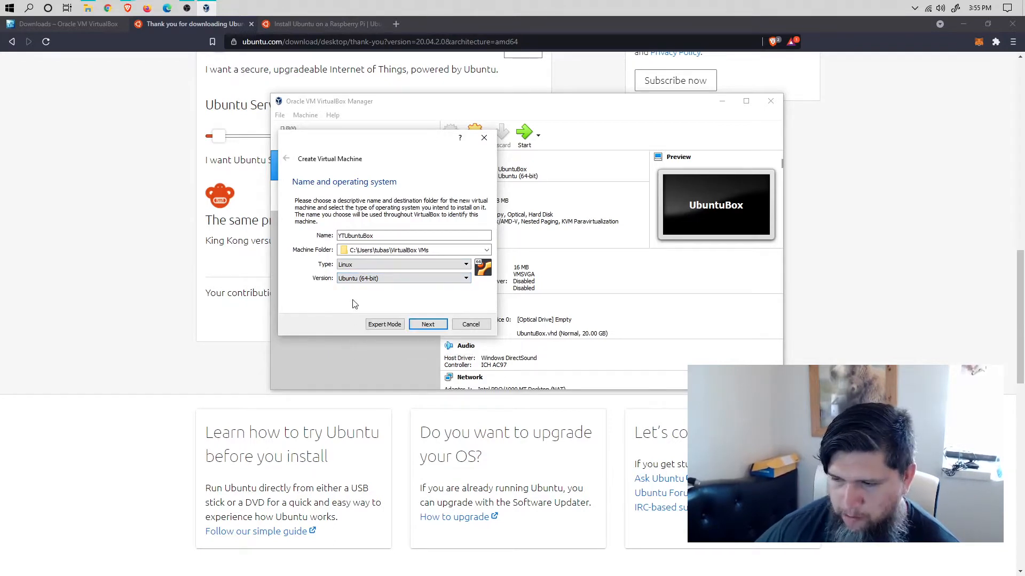
click(428, 324)
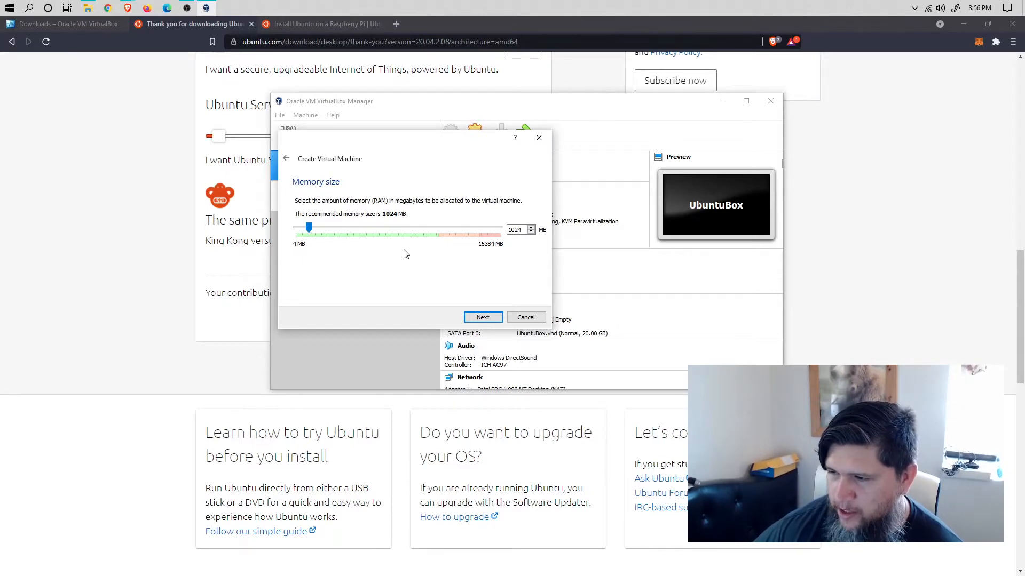
Step: Try several memory sizes for the virtual machine, from 11252 MB down to 2955 MB
double_click(515, 229)
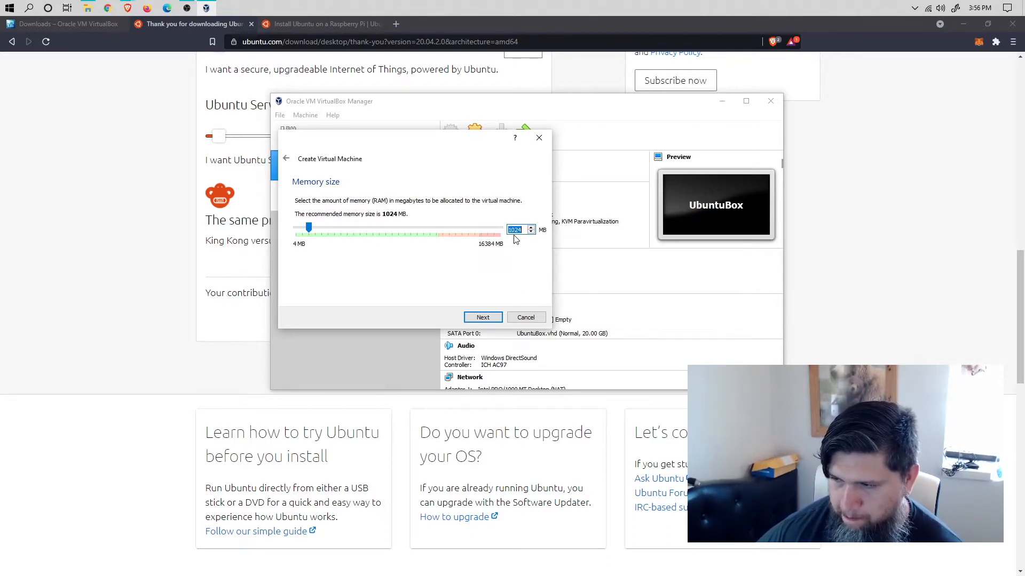
mouse_move(444, 233)
mouse_down()
mouse_move(316, 227)
mouse_move(442, 229)
mouse_up()
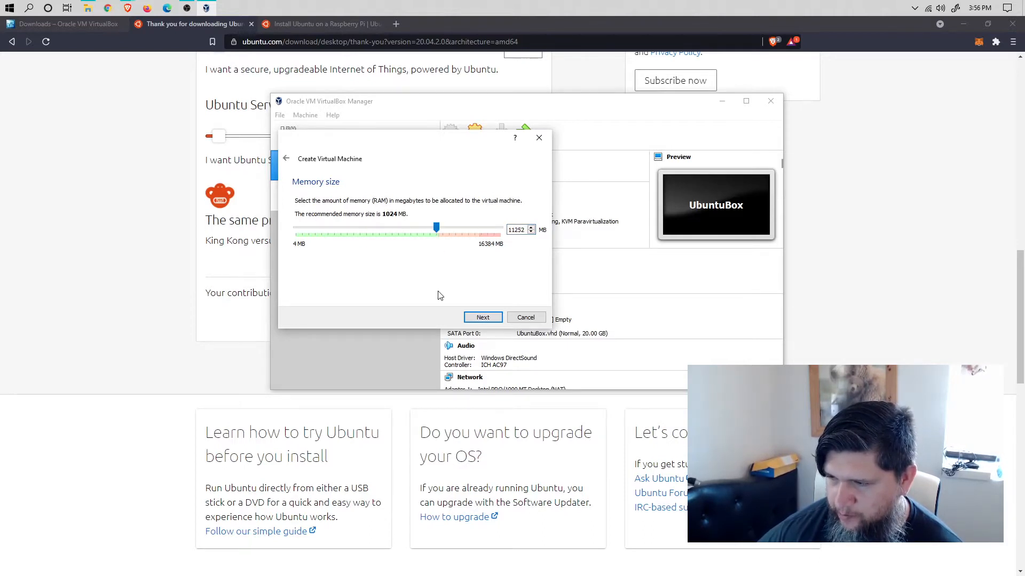
drag(436, 228, 367, 231)
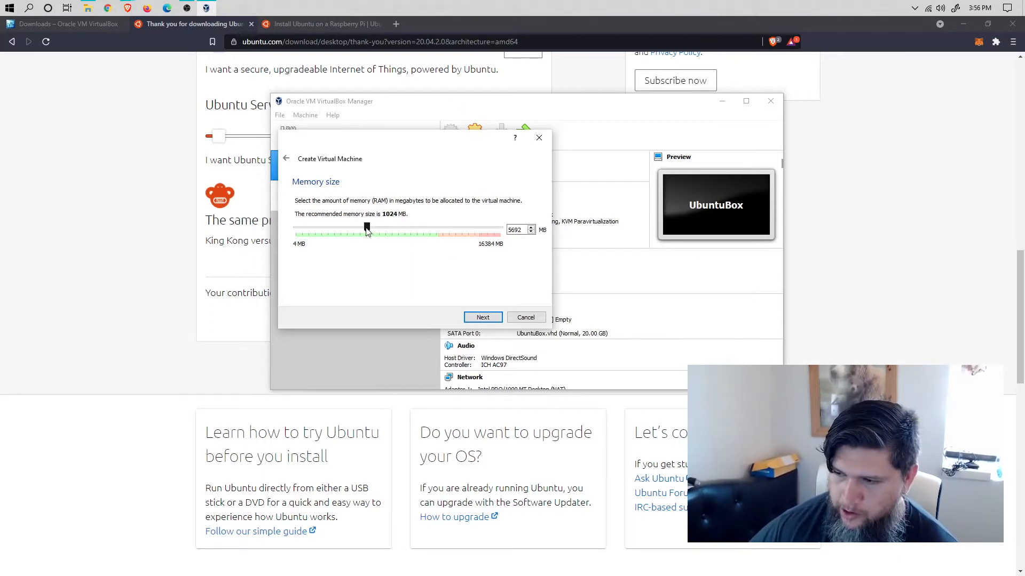
drag(366, 231, 334, 233)
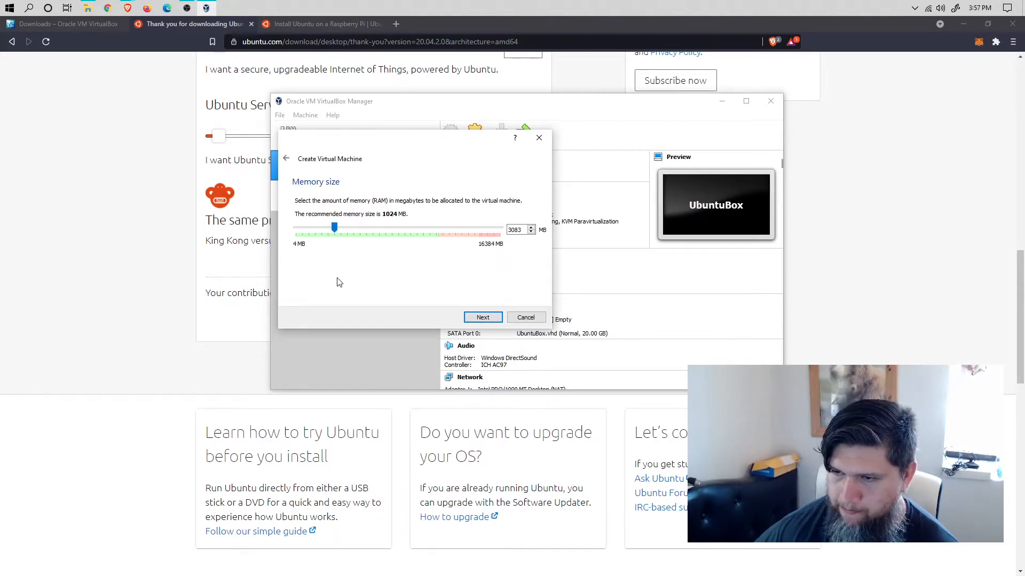
mouse_move(336, 228)
mouse_down()
mouse_move(416, 230)
mouse_move(345, 230)
mouse_move(367, 243)
mouse_move(437, 230)
mouse_move(432, 241)
mouse_move(433, 227)
mouse_move(333, 228)
mouse_up()
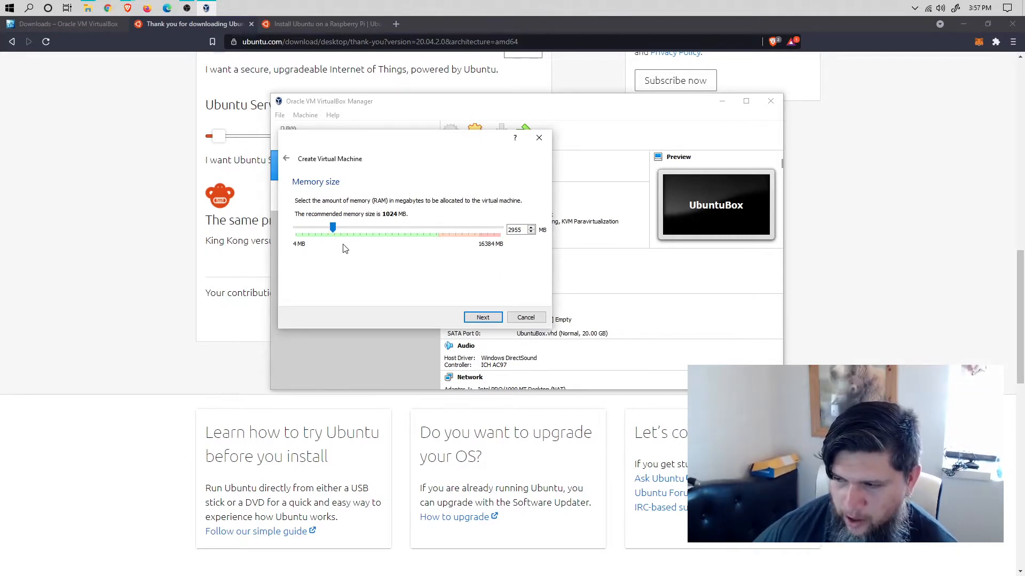
Step: Set the virtual machine's memory size to 2048 MB and continue to the hard disk options
double_click(515, 230)
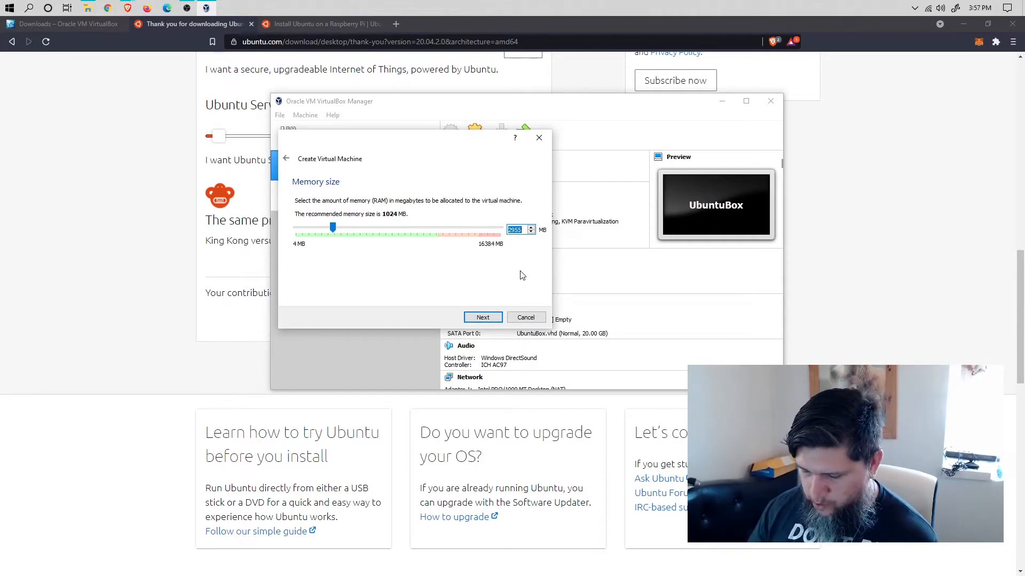
text(20)
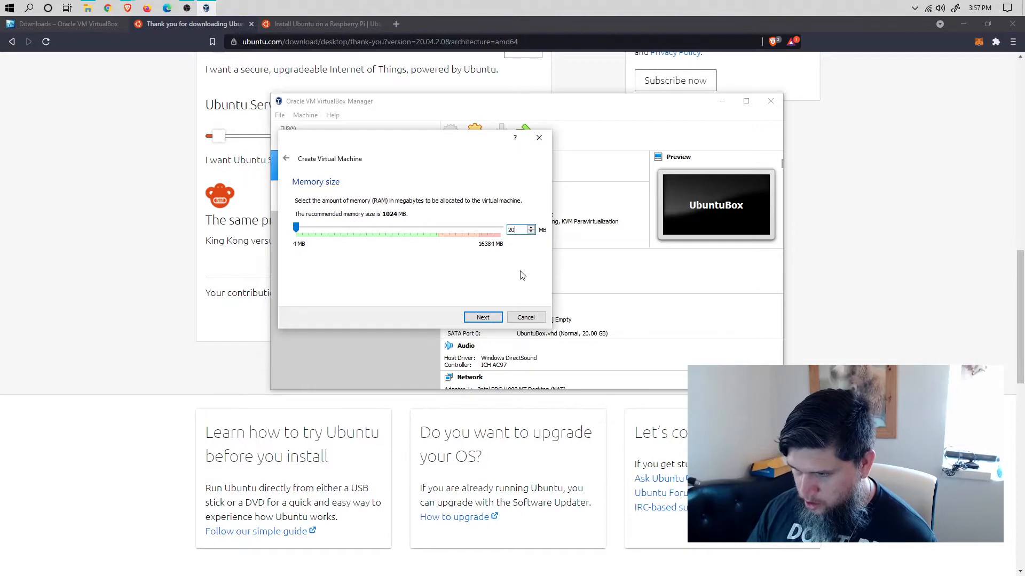
text(48)
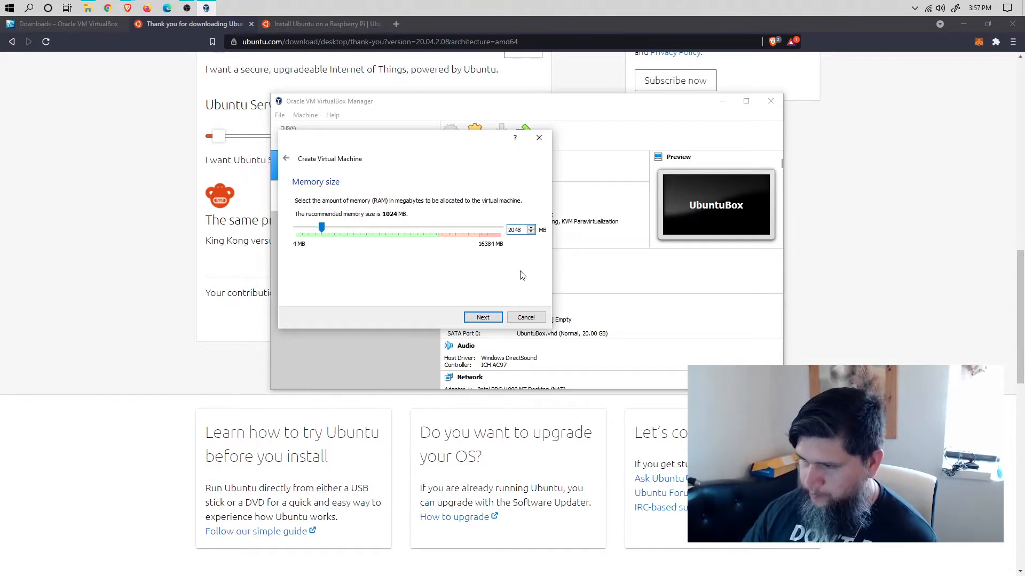
click(479, 320)
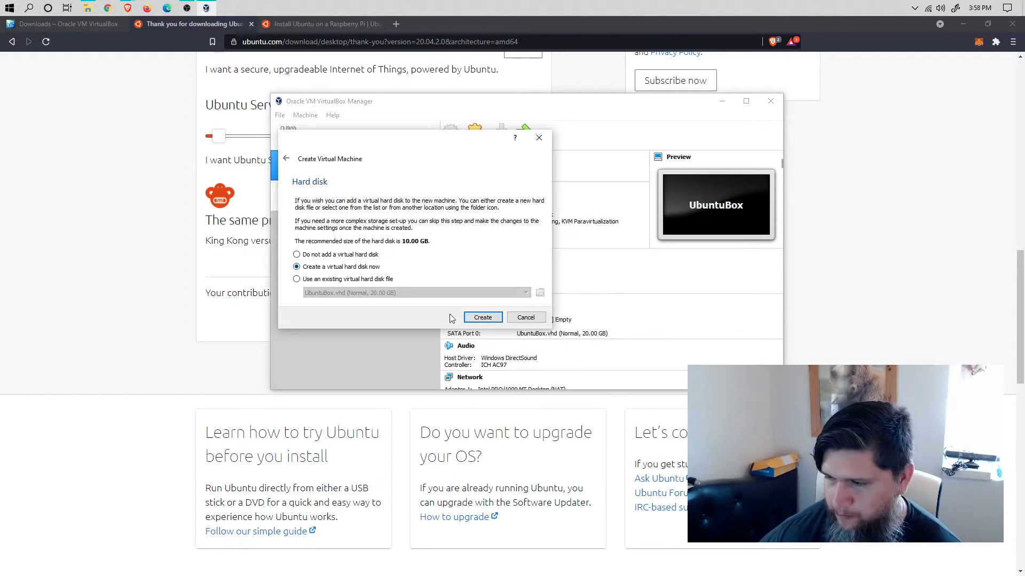
Step: Choose to create a virtual hard disk now, with VDI (VirtualBox Disk Image) as its file type
click(483, 318)
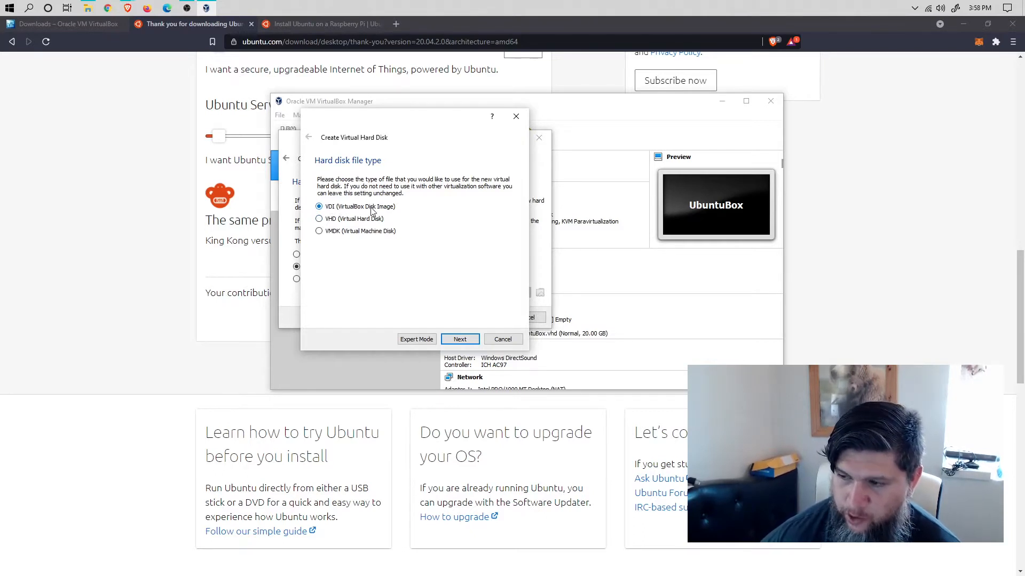
click(319, 219)
click(322, 207)
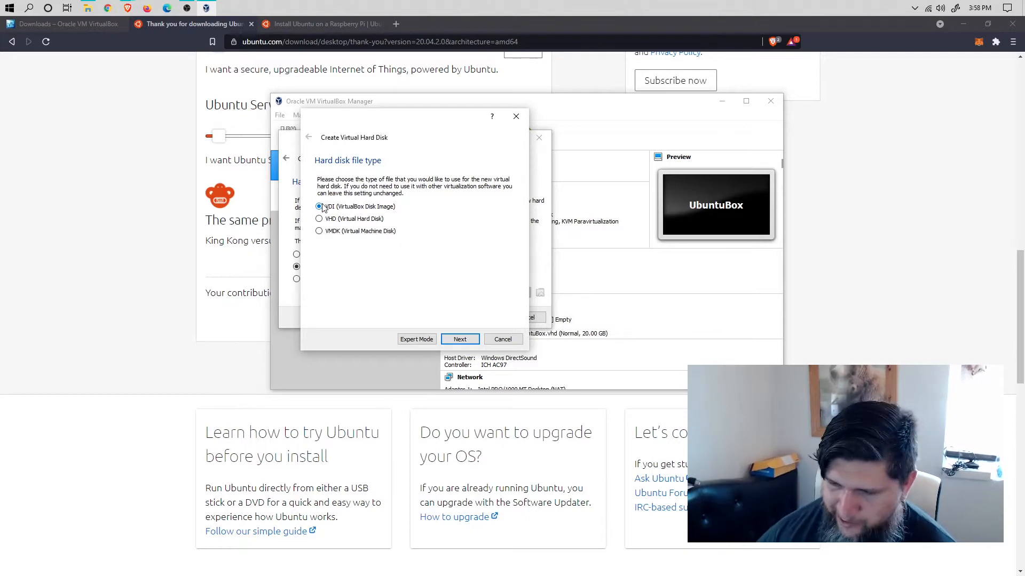
click(320, 220)
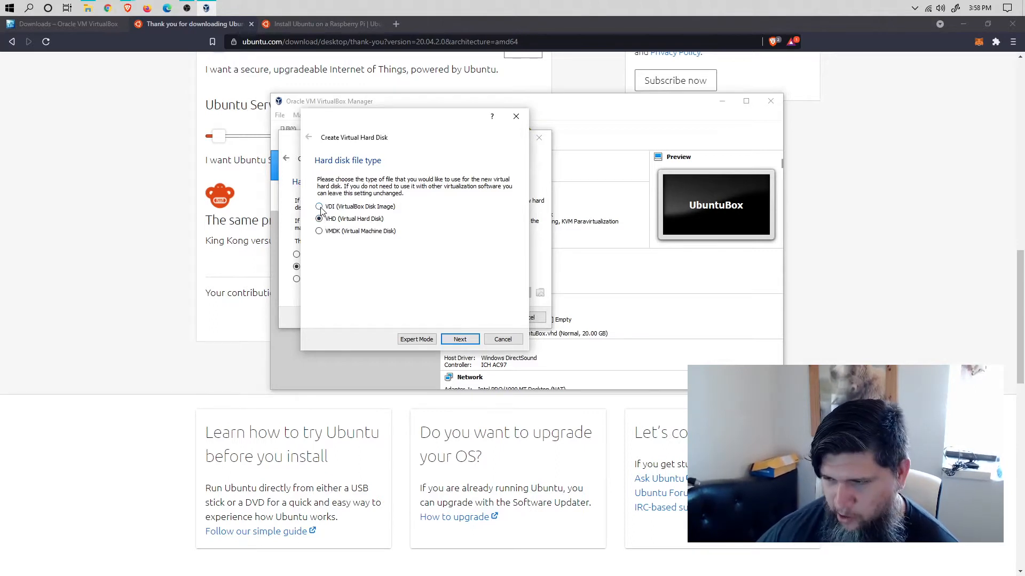
click(320, 208)
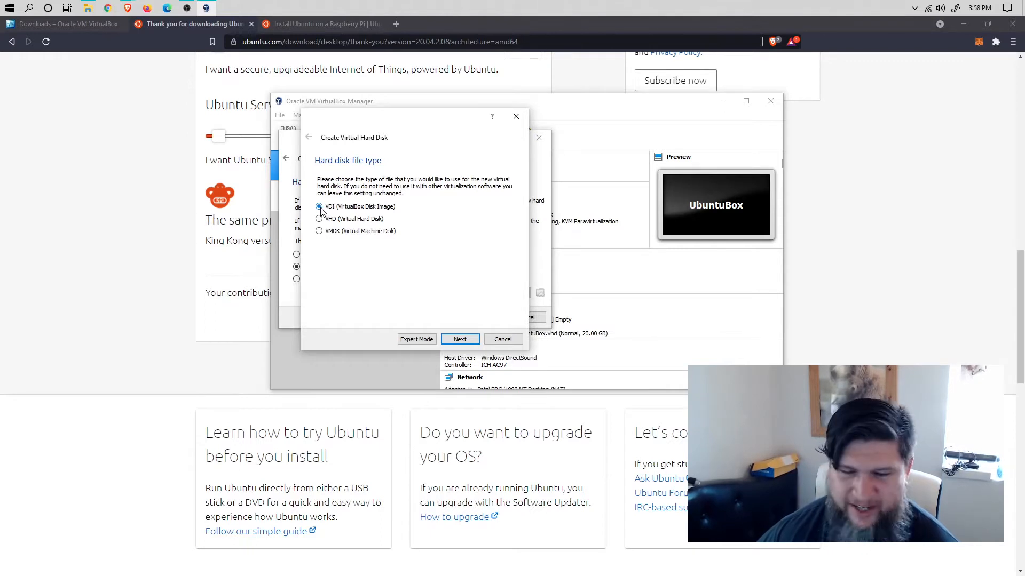
click(460, 340)
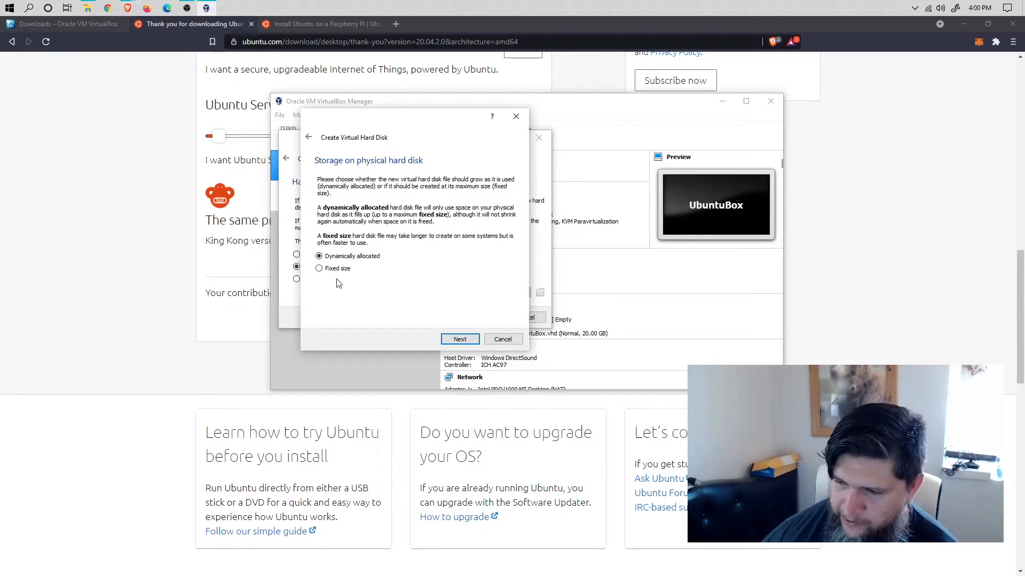
Step: Choose dynamically allocated storage for the virtual hard disk and continue to its file location and size
click(341, 272)
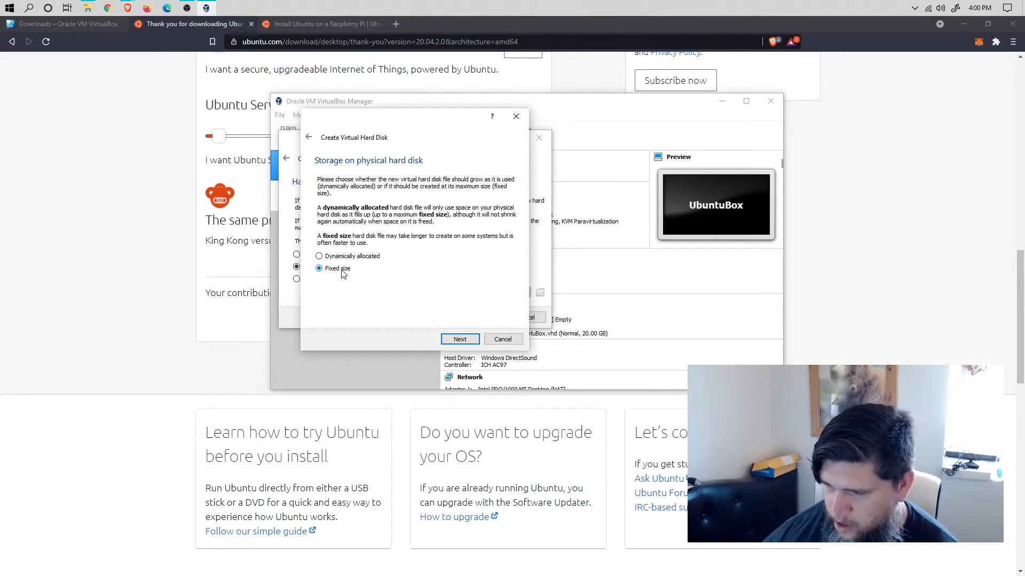
click(346, 256)
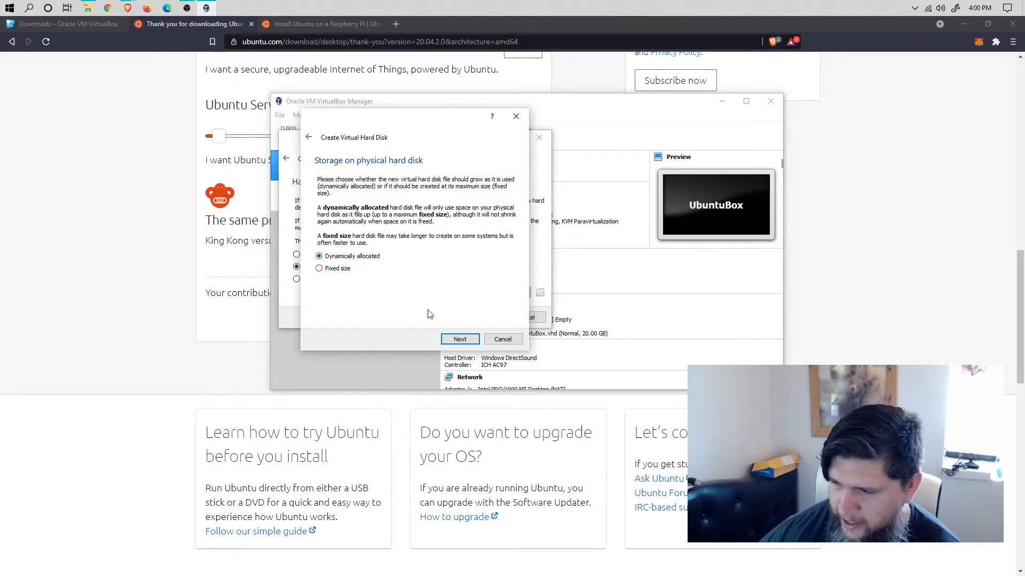
click(459, 340)
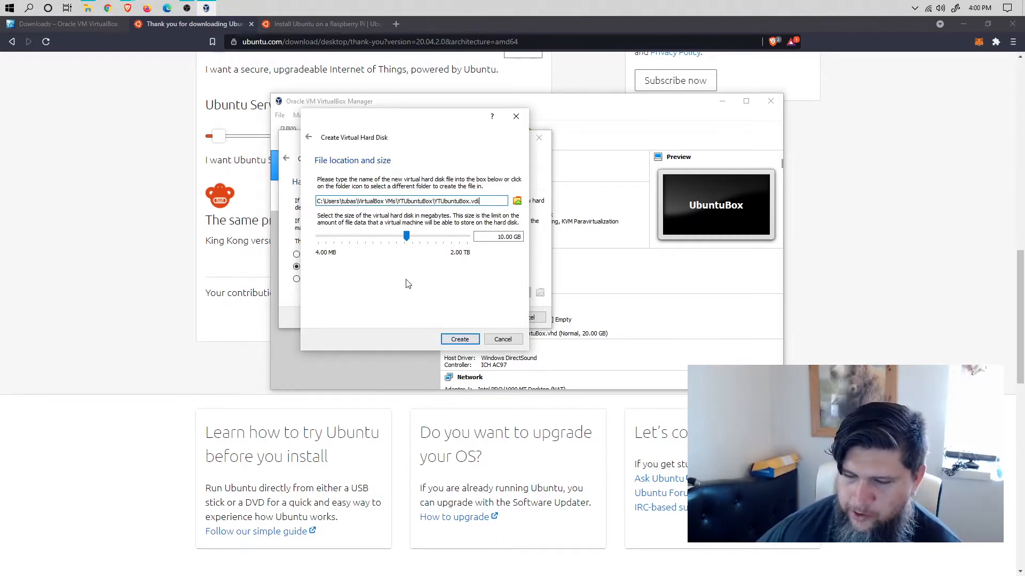
click(487, 199)
drag(487, 199, 316, 201)
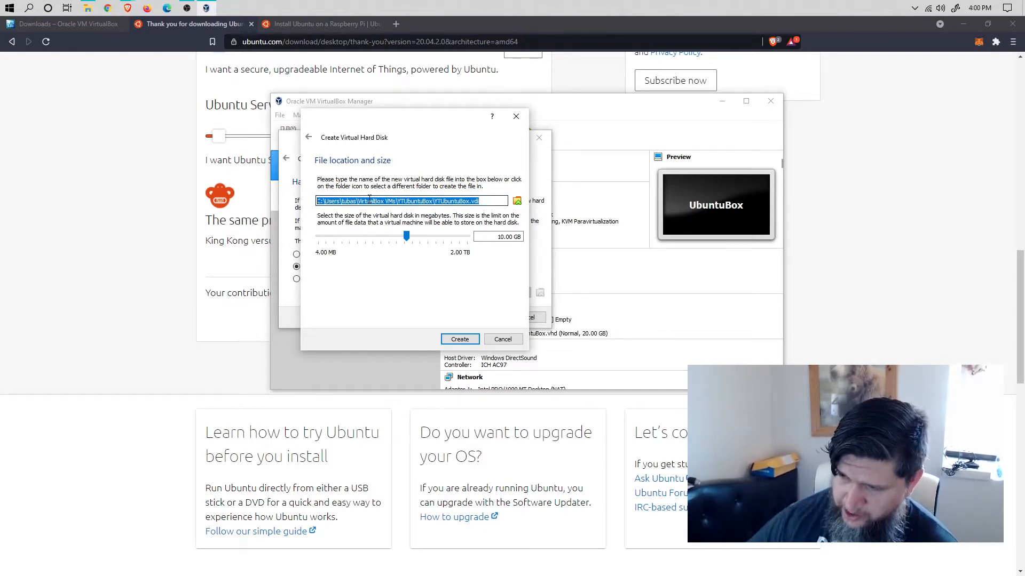
key(Tab)
key(Tab)
key(Tab)
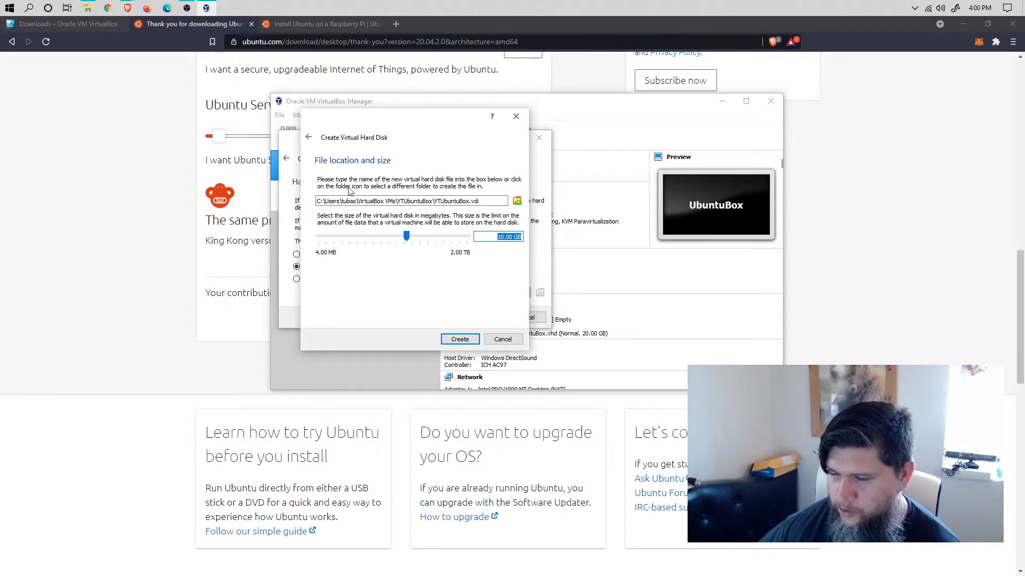
Step: Switch to File Explorer and check the free space on the Windows (C:) and New Volume (D:) drives
click(89, 10)
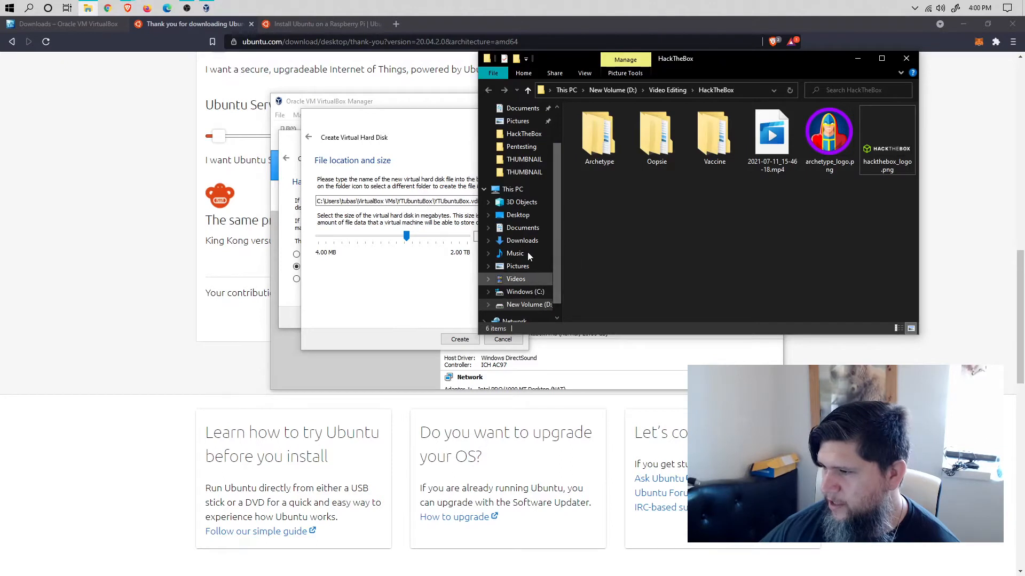
click(511, 190)
click(645, 276)
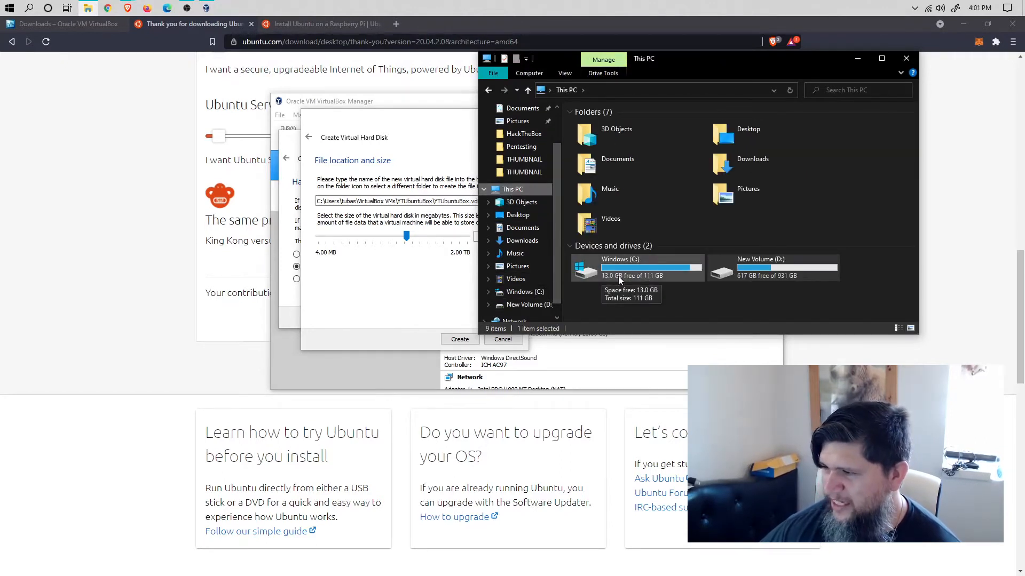
click(758, 265)
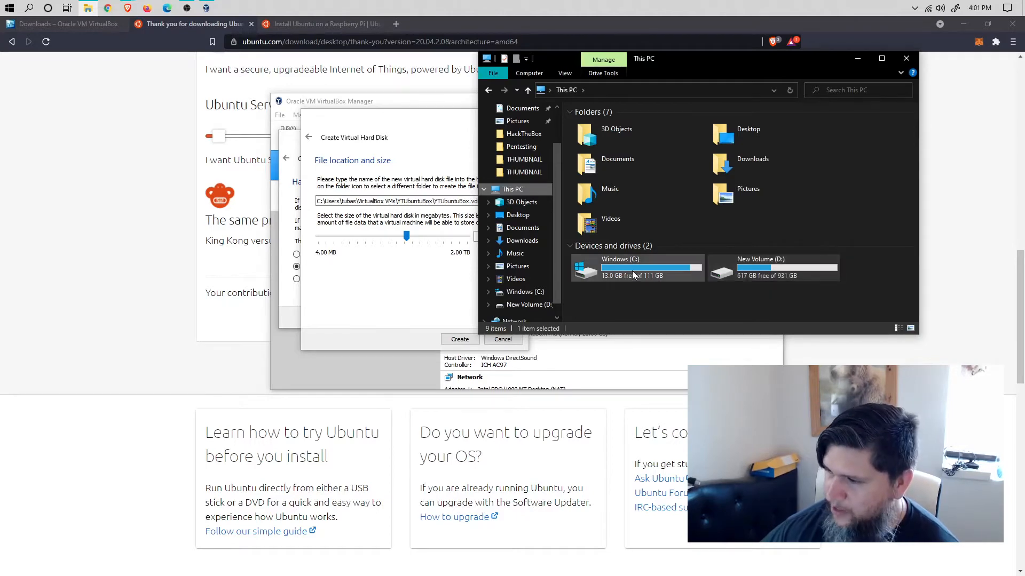
Step: Switch back to VirtualBox and browse to the VMBox folder on New Volume (D:) as the location for the new virtual hard disk file
click(373, 276)
click(517, 201)
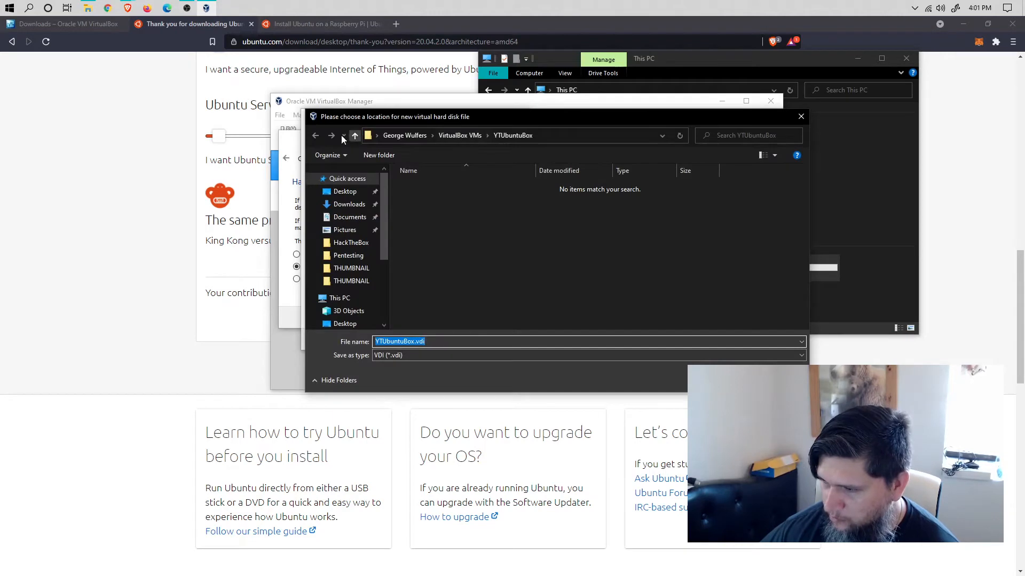
scroll(354, 267, down, 2)
scroll(354, 257, down, 2)
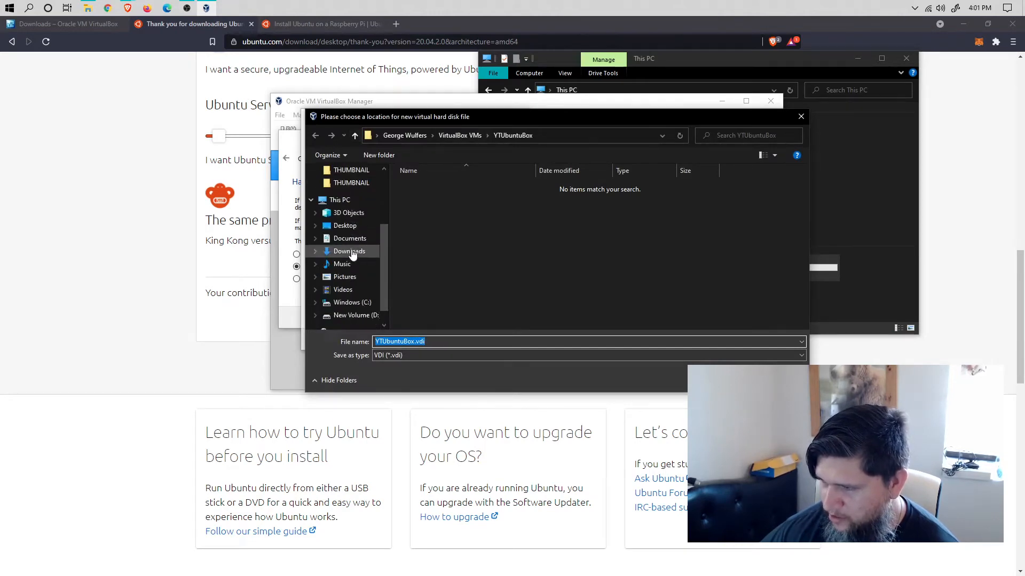
click(352, 302)
scroll(461, 219, down, 2)
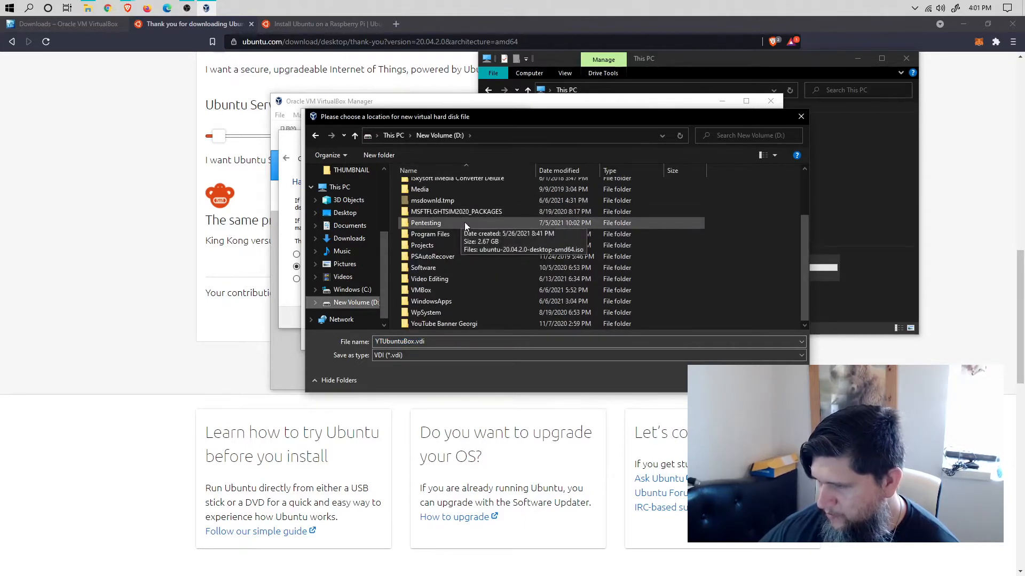
double_click(443, 291)
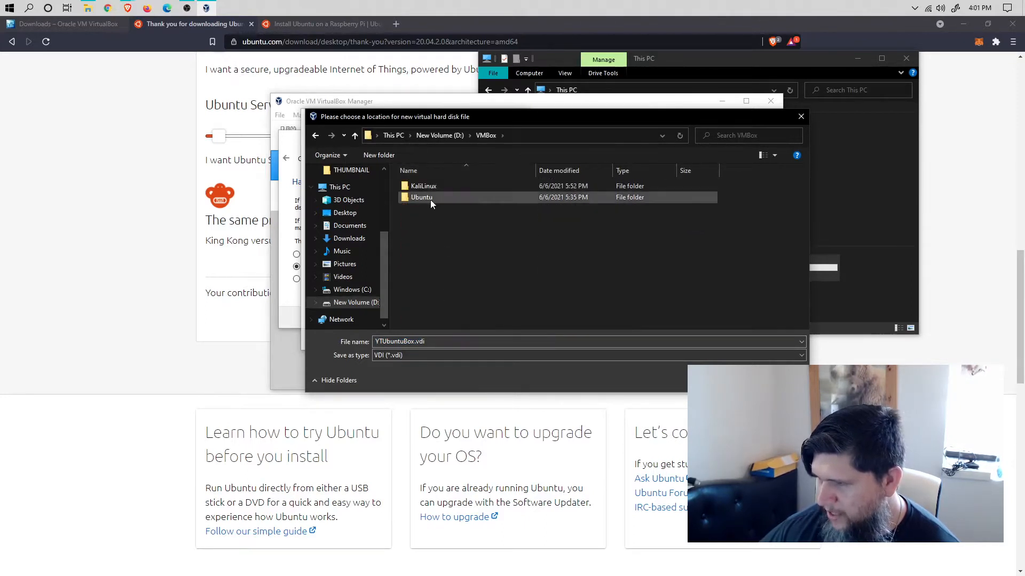
Step: Create a folder named YTUbuntuBox inside VMBox and choose it as the location for YTUbuntuBox.vdi
click(377, 155)
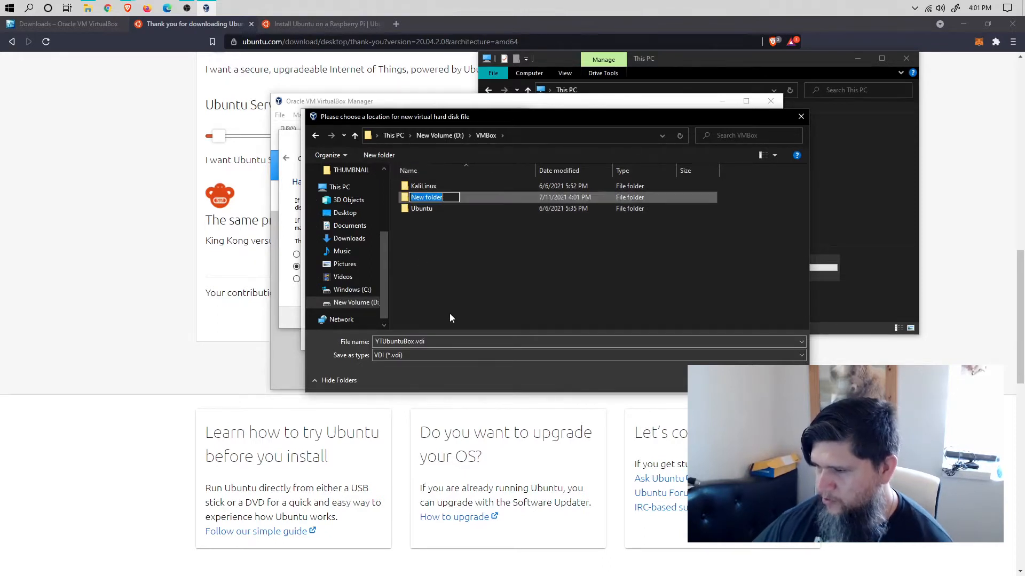
text(YT)
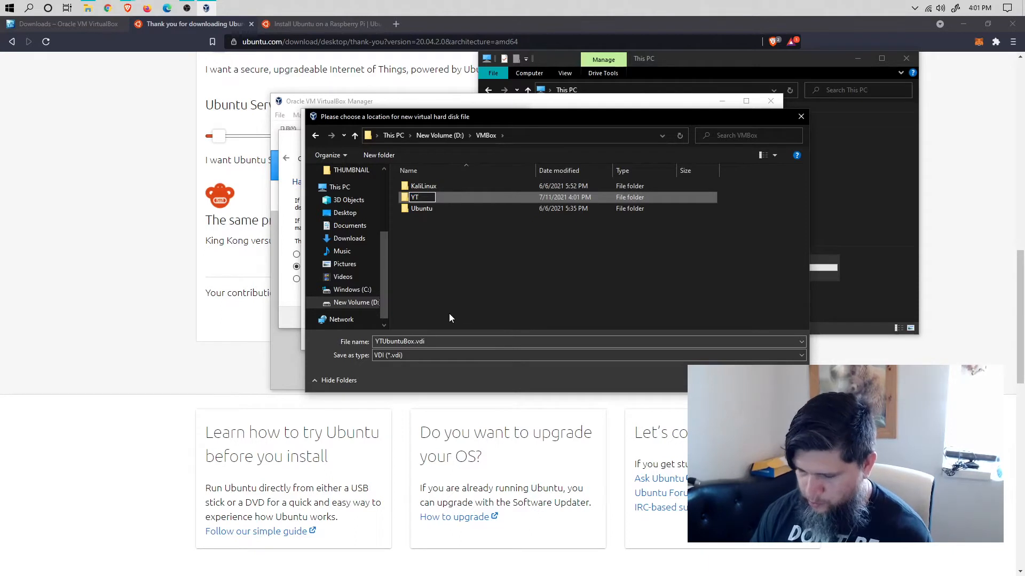
text(UbuntuBox)
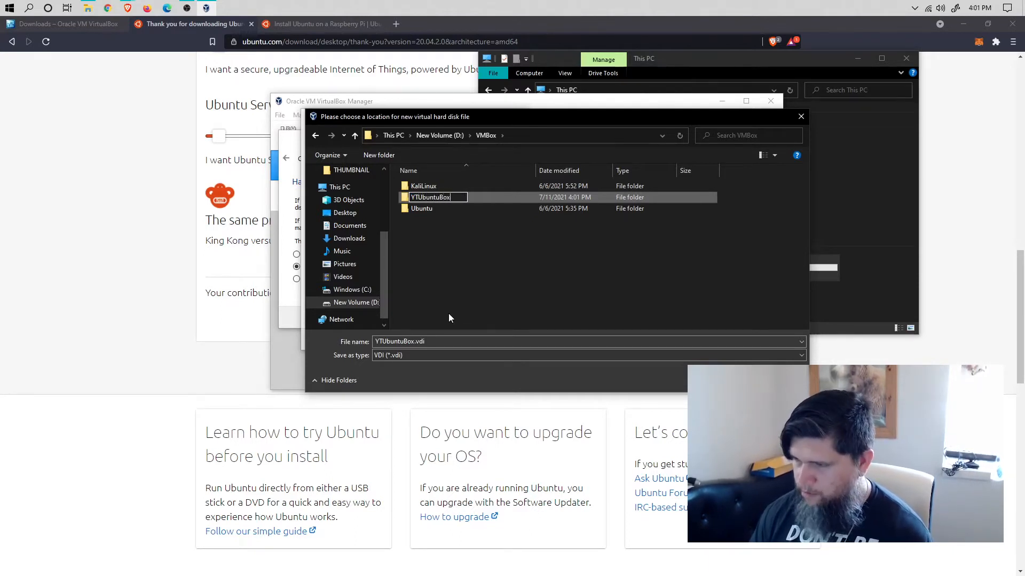
key(Return)
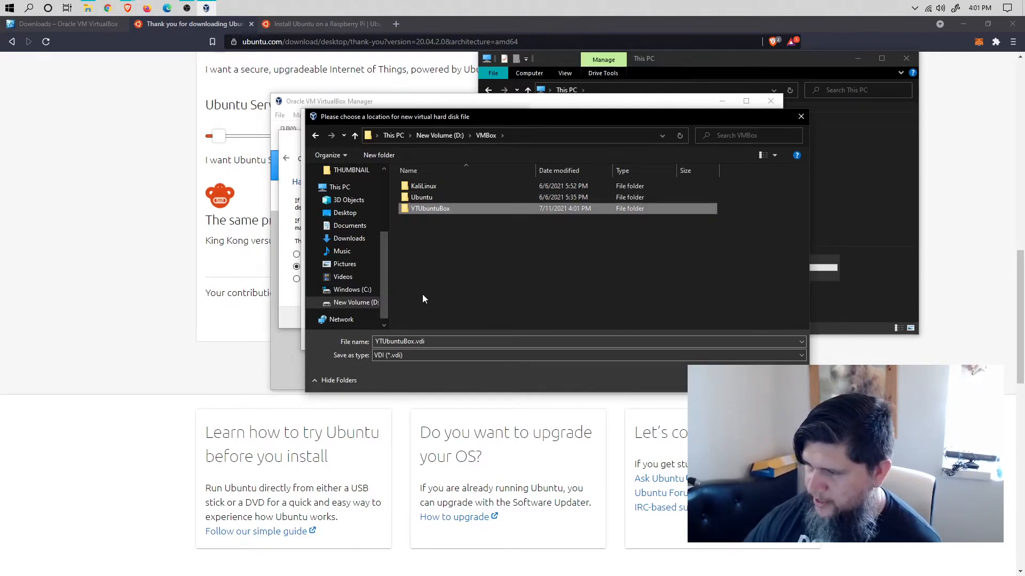
key(Return)
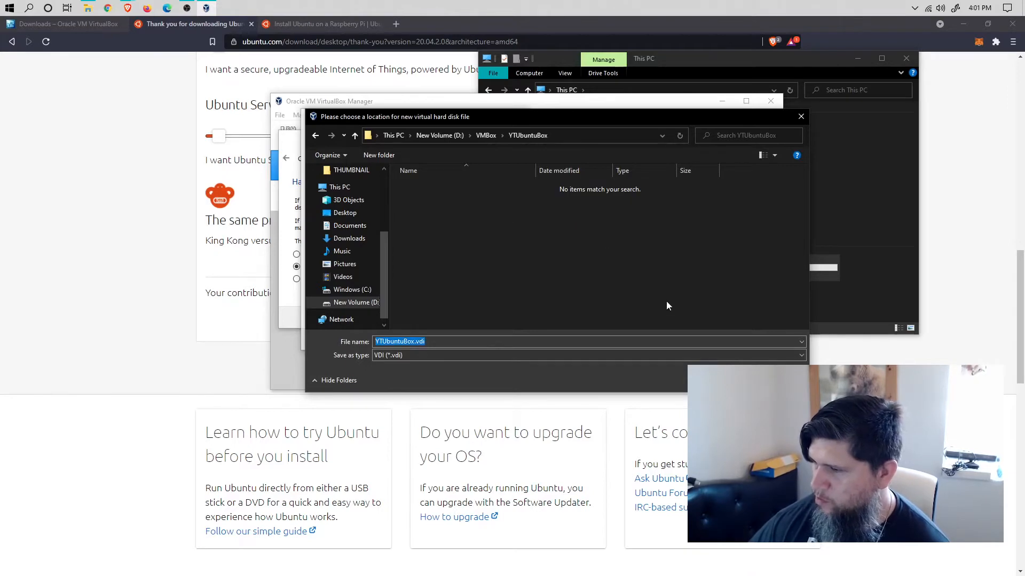
key(Return)
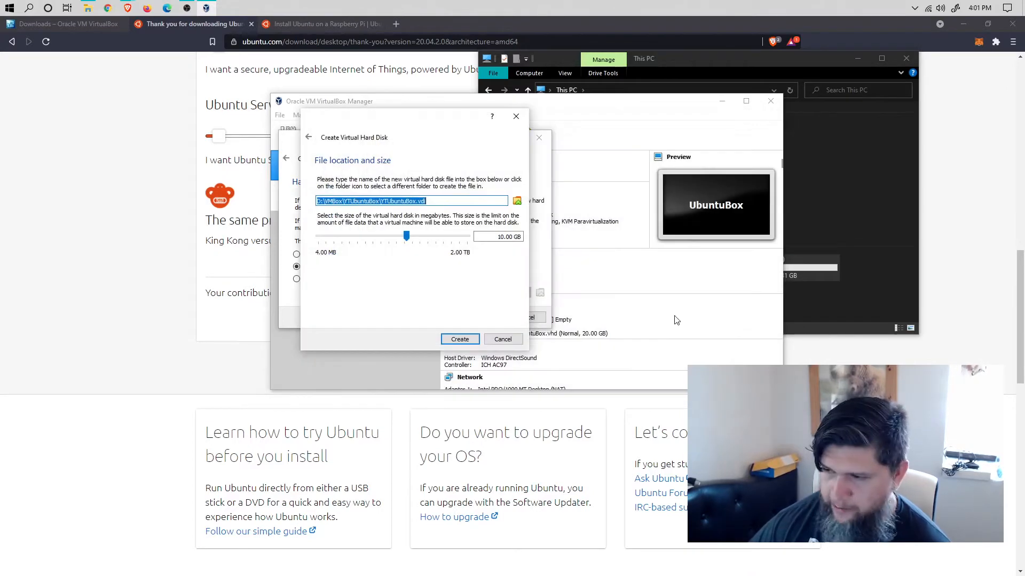
Step: Set the virtual hard disk size to 20.00 GB and create the disk
click(498, 237)
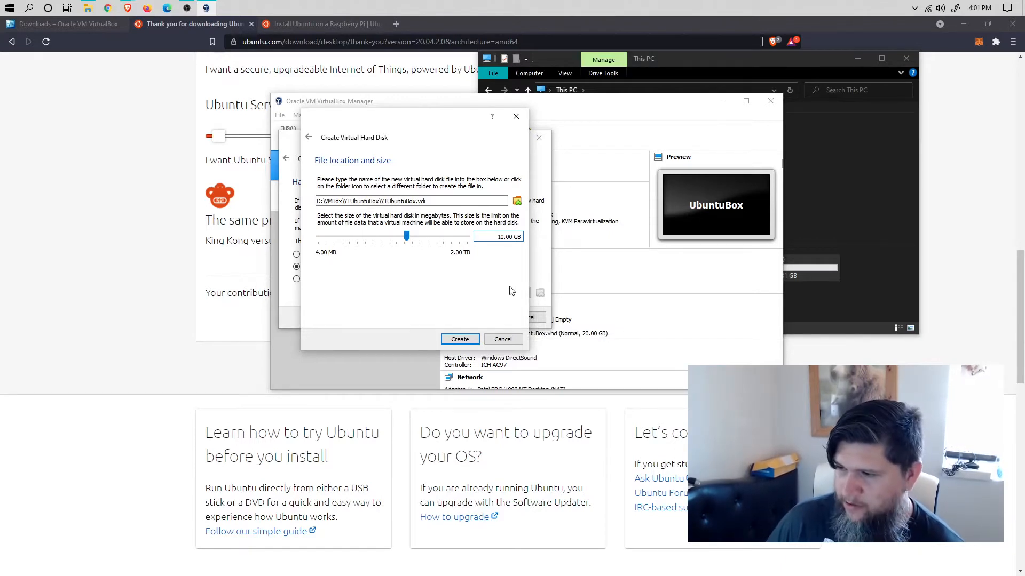
key(BackSpace)
text(2)
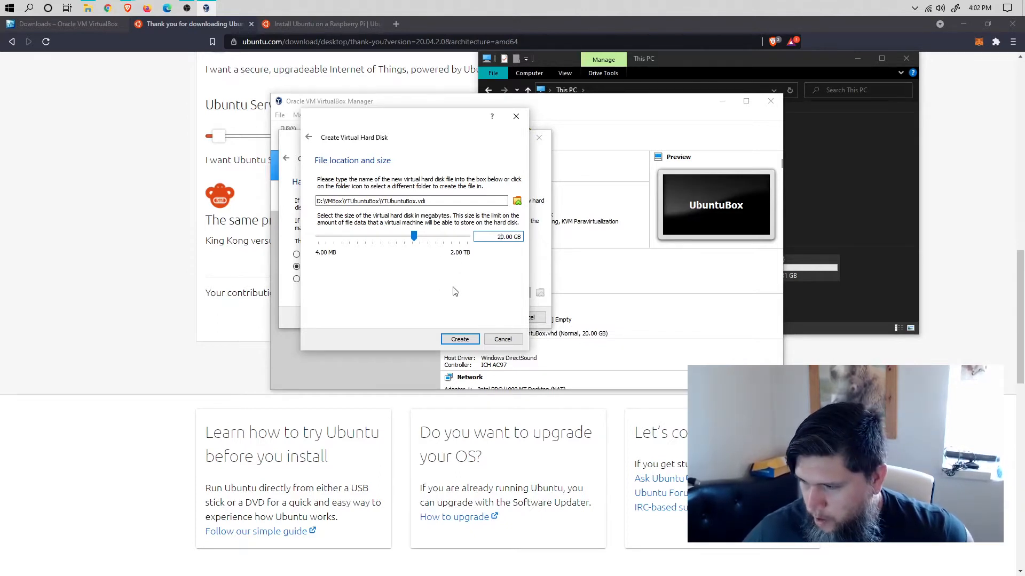
click(460, 340)
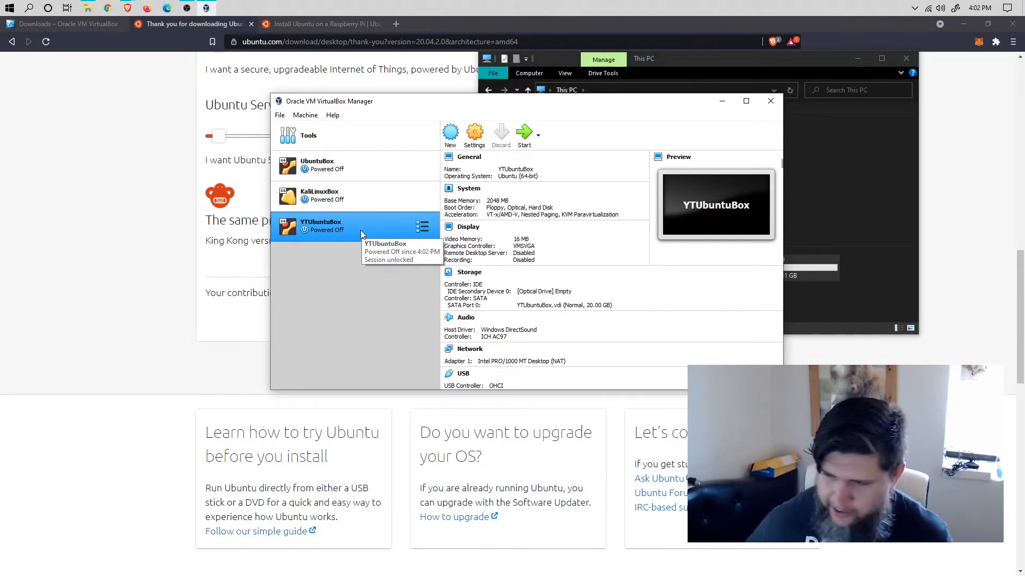
Step: Try to start the YTUbuntuBox virtual machine with VBoxGuestAdditions.iso as its start-up disk
click(524, 134)
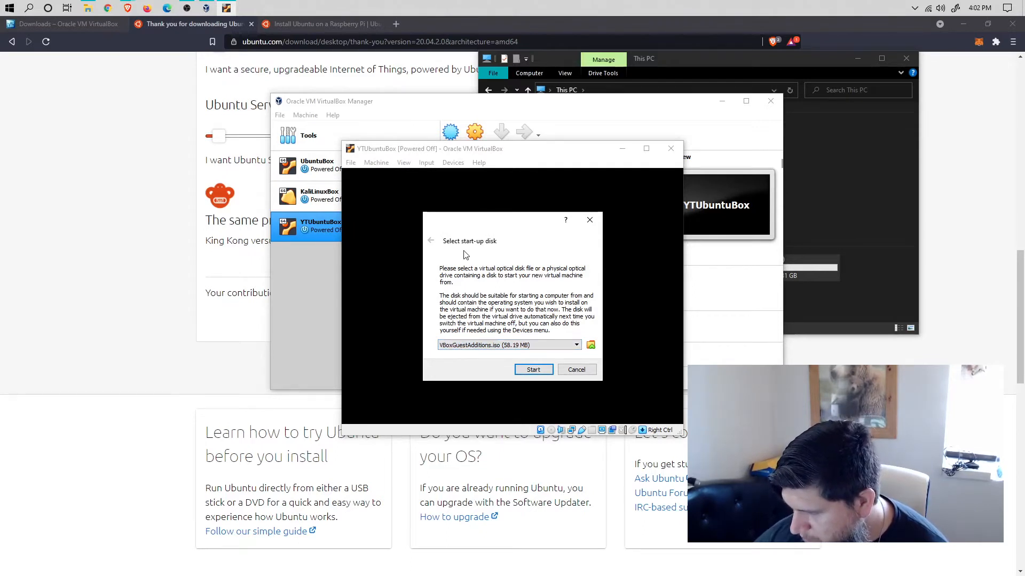
click(538, 345)
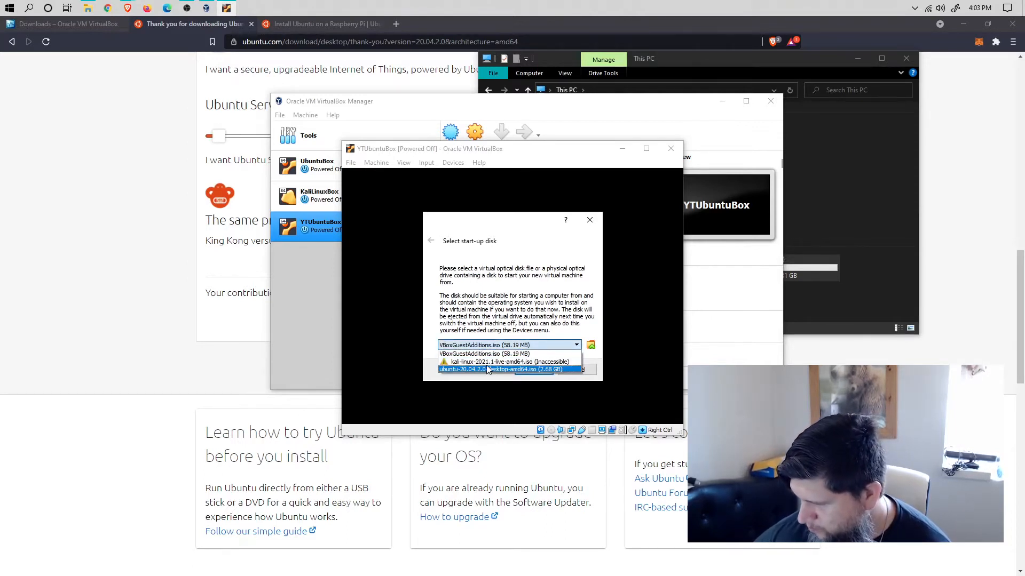
click(526, 369)
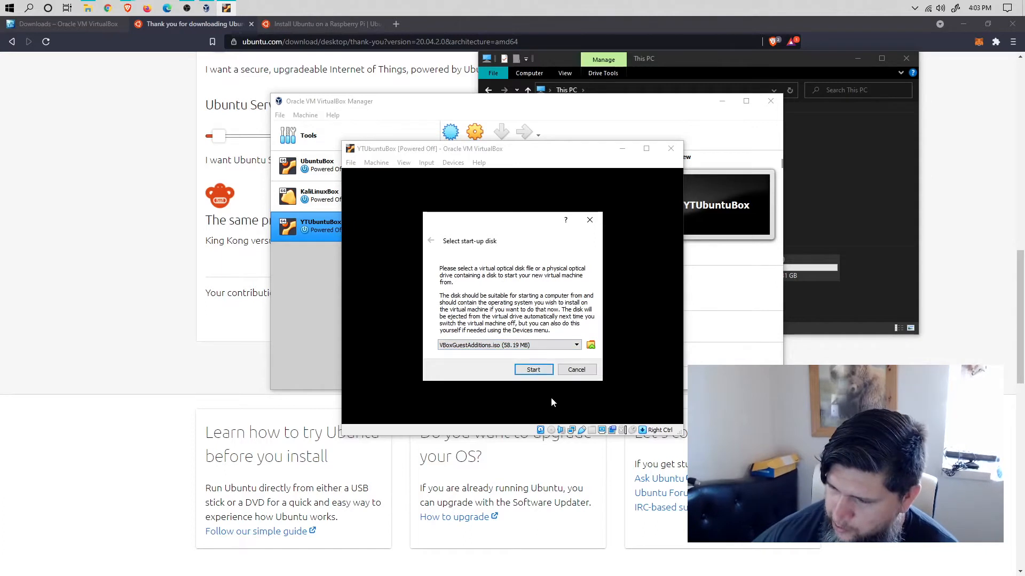
click(536, 371)
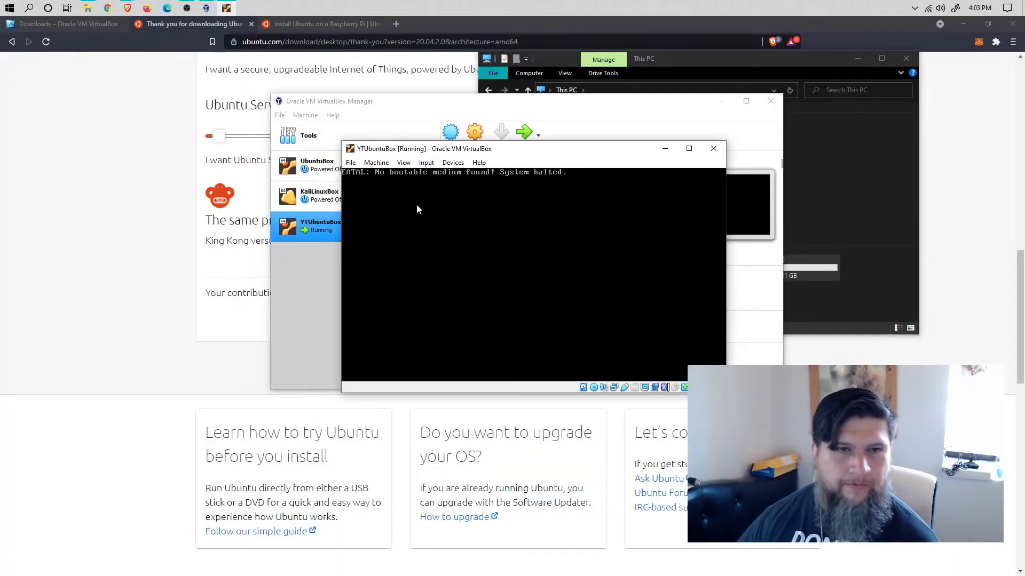
Step: Close the running YTUbuntuBox virtual machine, saving the machine state
click(548, 240)
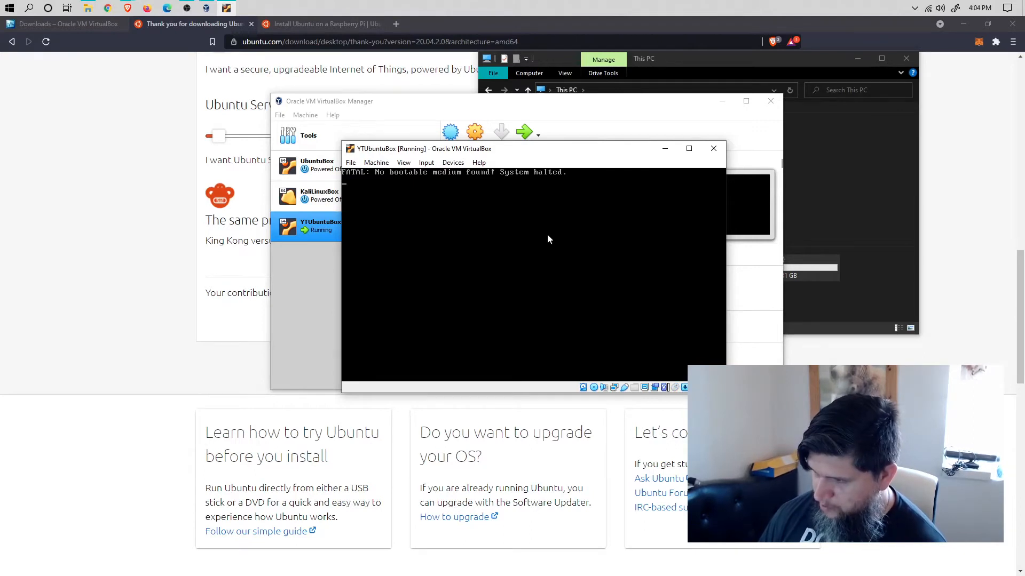
click(585, 222)
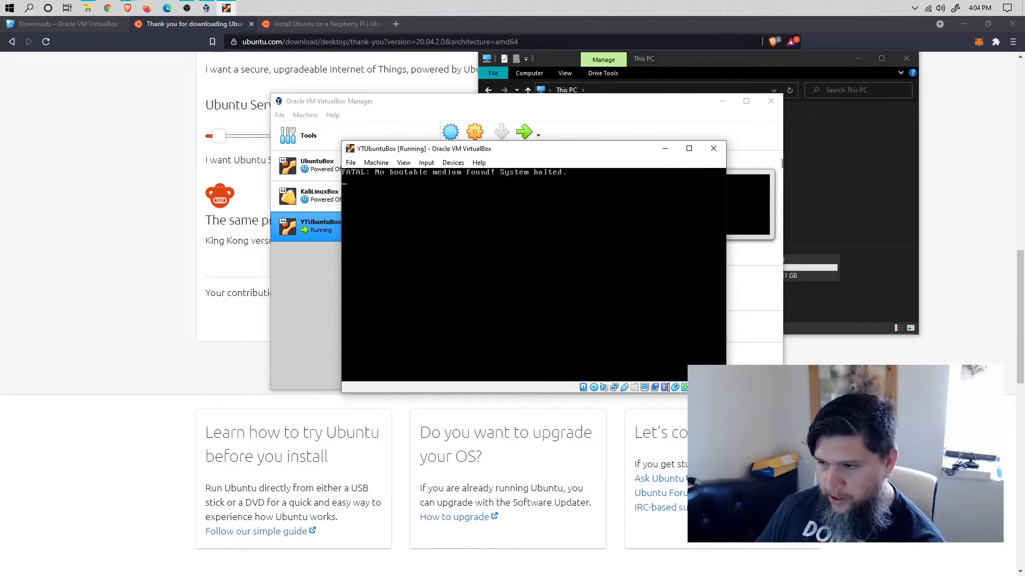
click(715, 146)
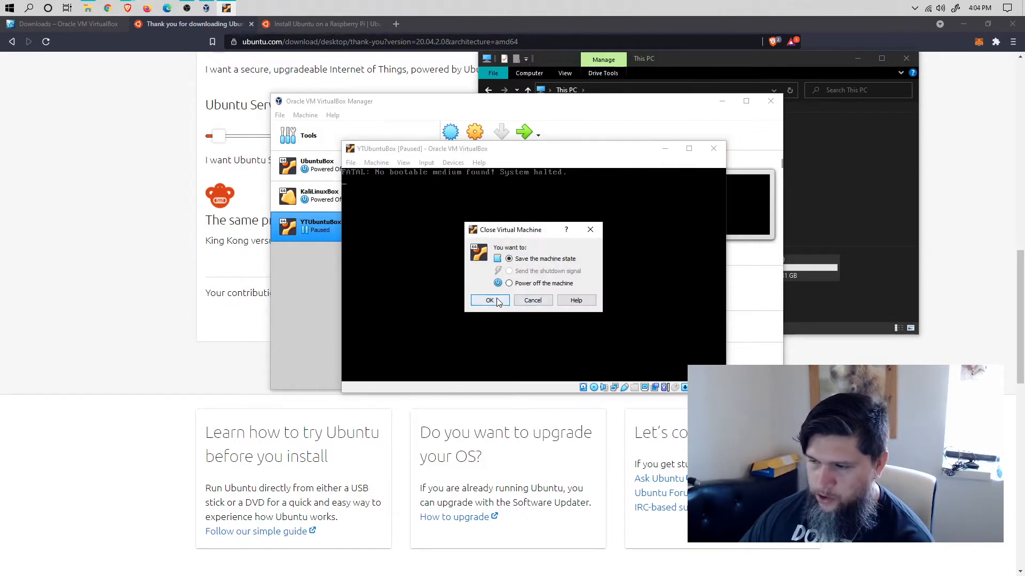
click(495, 300)
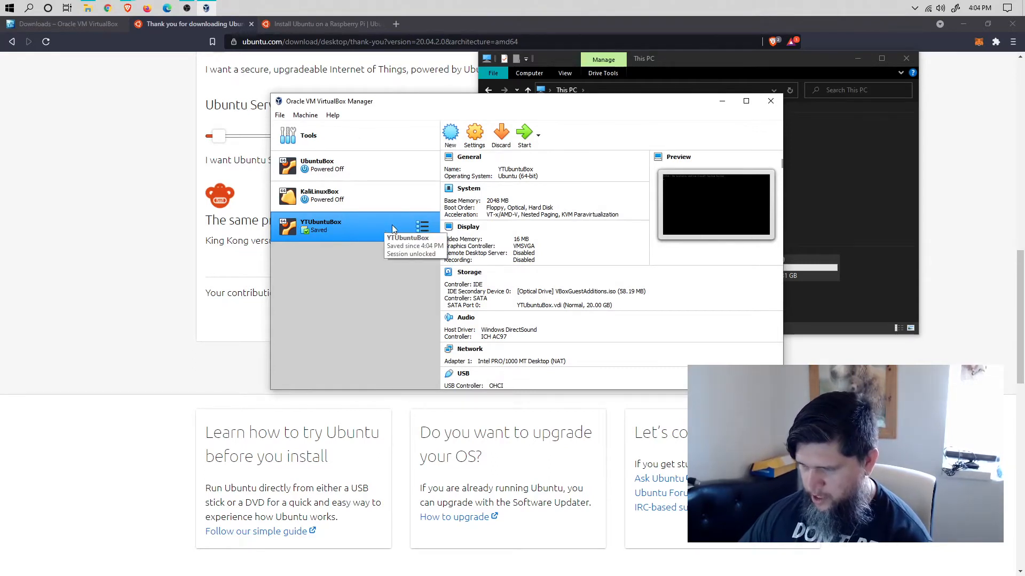
Step: View the snapshots of YTUbuntuBox and check the actions available for its current state
click(423, 228)
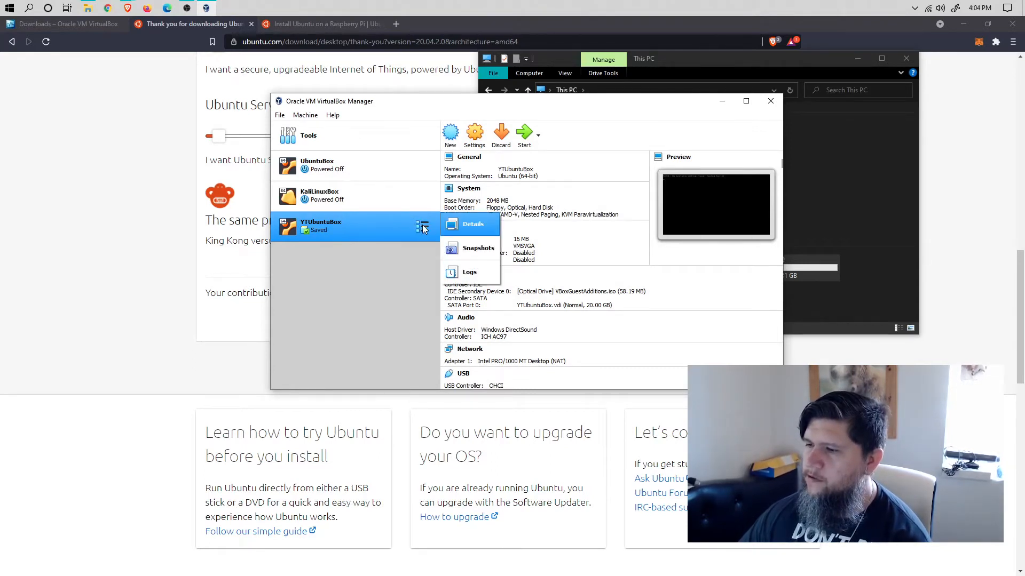
click(465, 248)
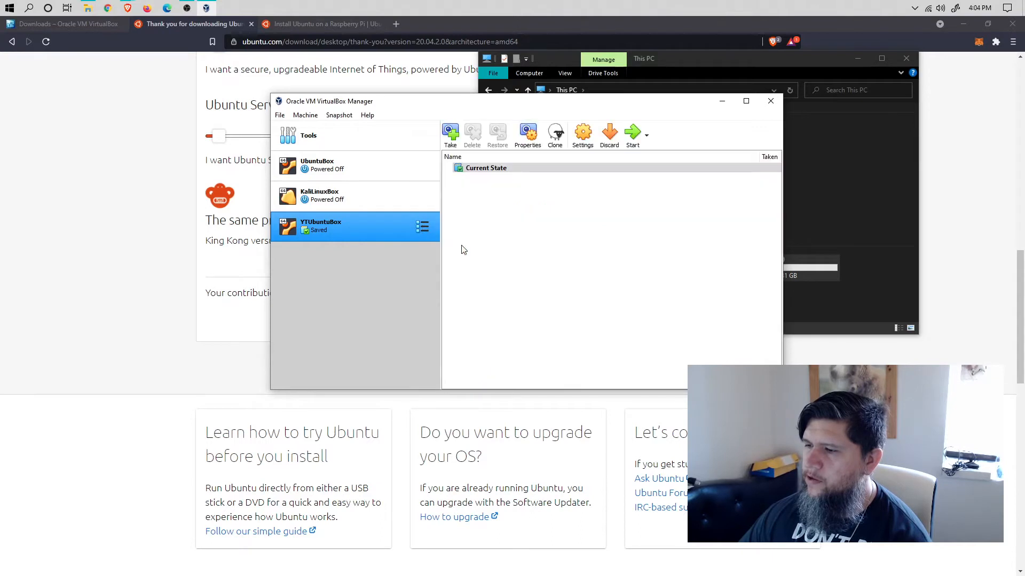
click(507, 171)
right_click(507, 171)
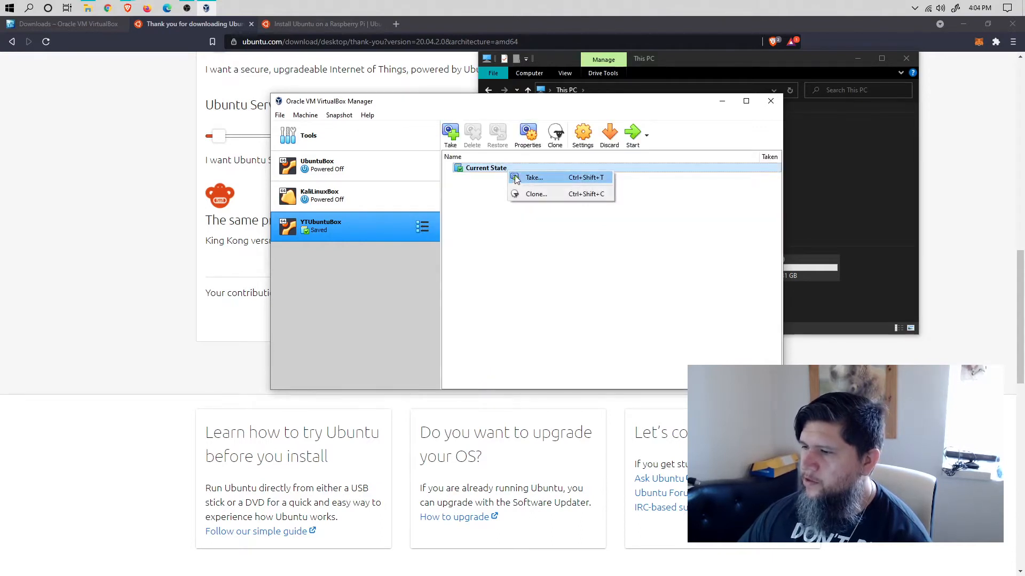
click(374, 228)
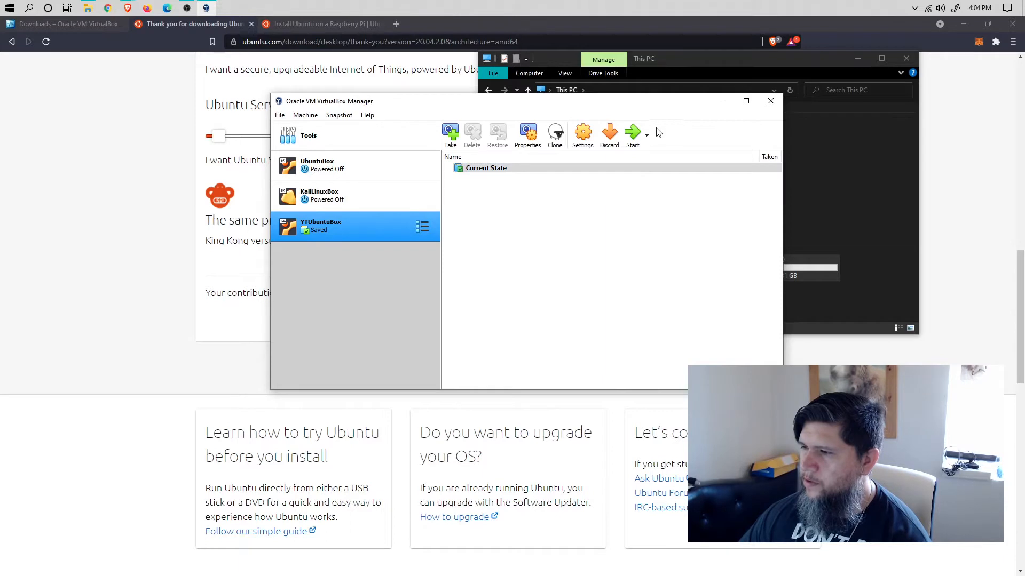
Step: Start YTUbuntuBox again from its saved state and close it by powering off the machine
click(633, 134)
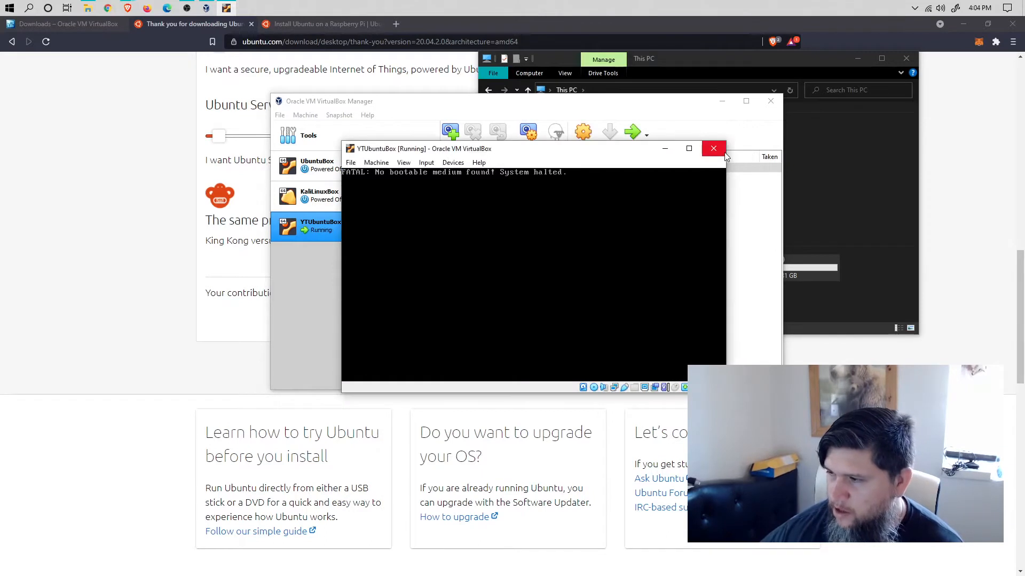
click(714, 150)
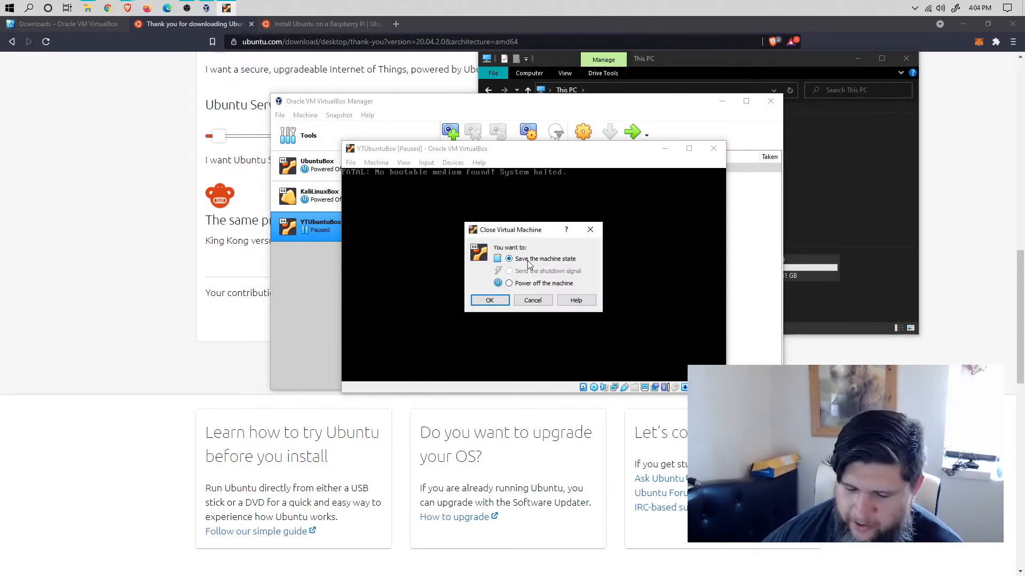
click(522, 285)
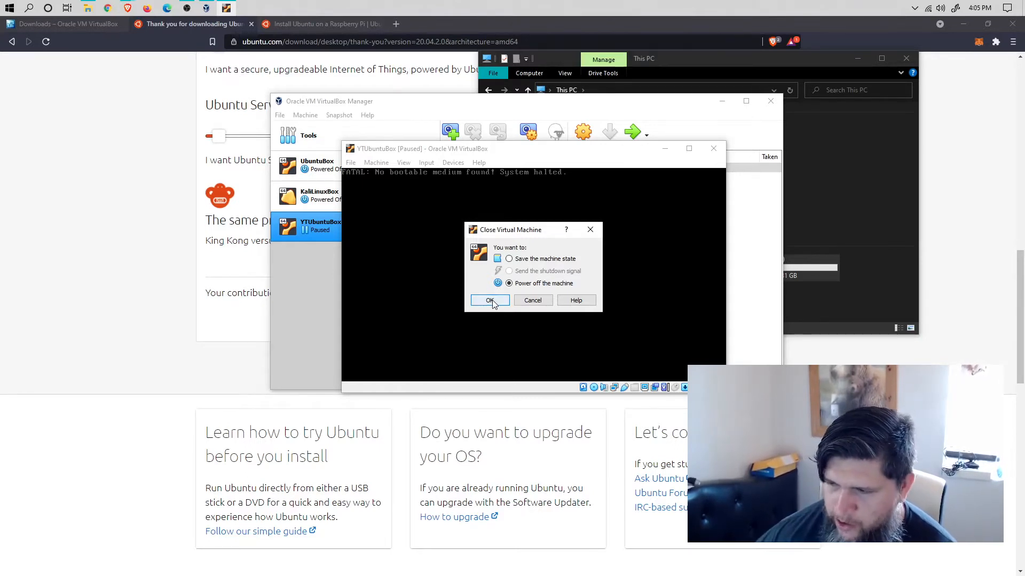
click(495, 302)
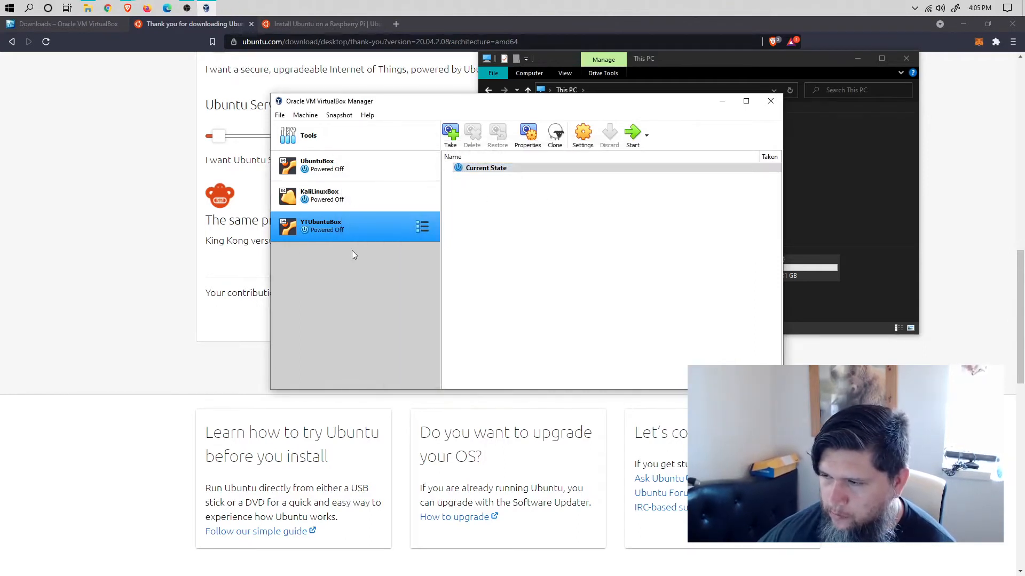
click(313, 135)
click(380, 231)
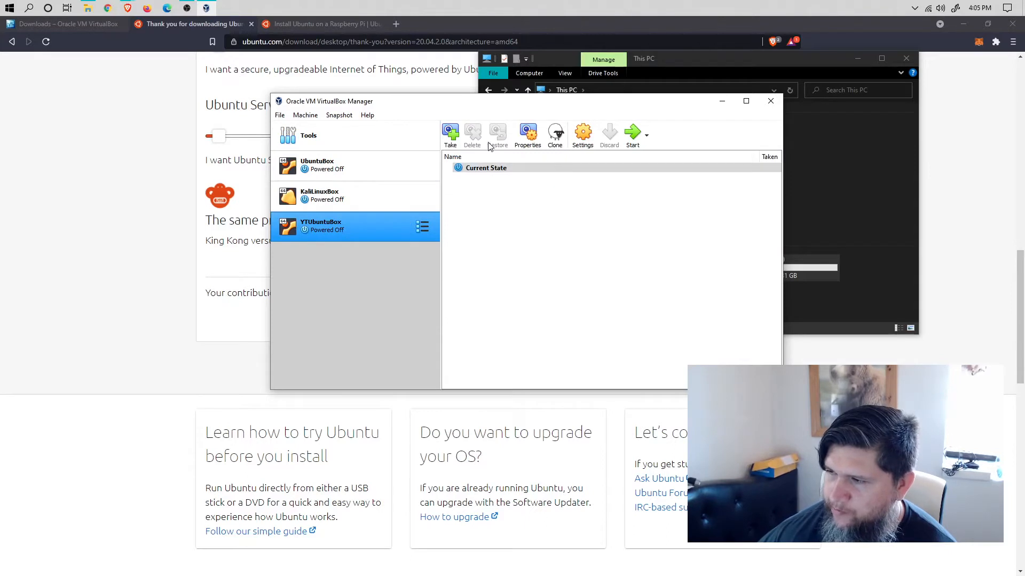
Step: Open the settings of YTUbuntuBox and set its processor count to 4 CPUs
click(582, 133)
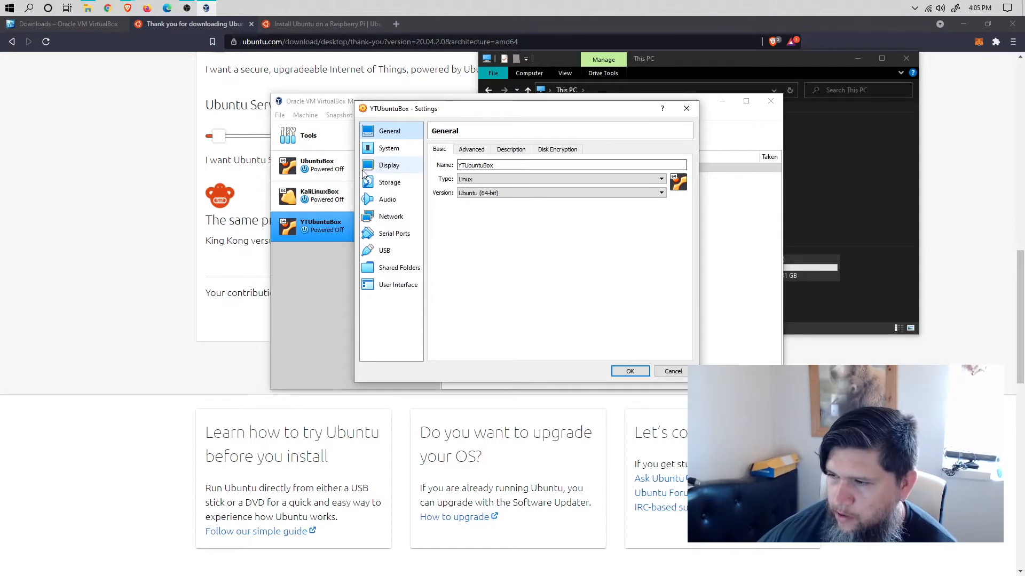
click(400, 150)
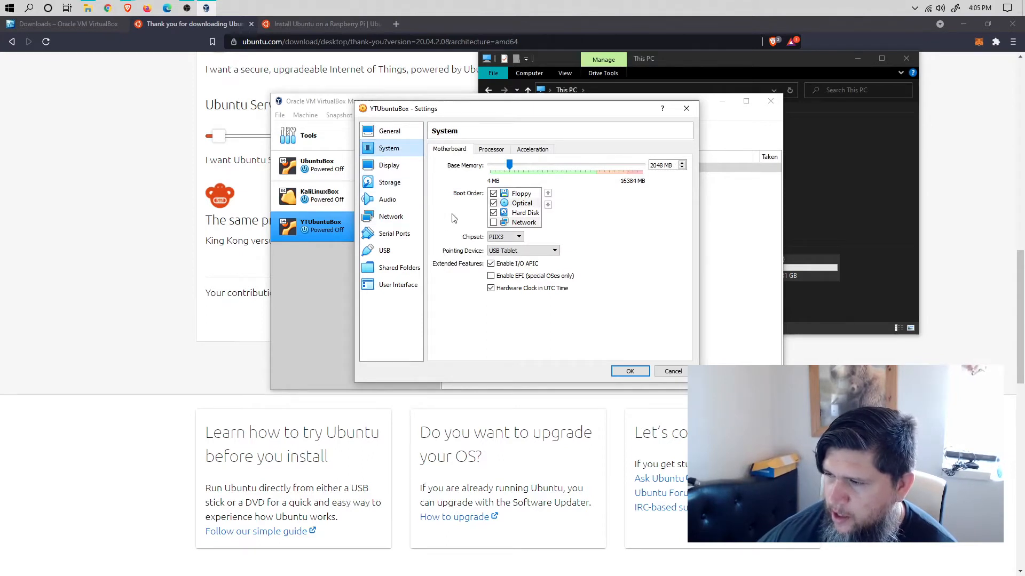
click(490, 152)
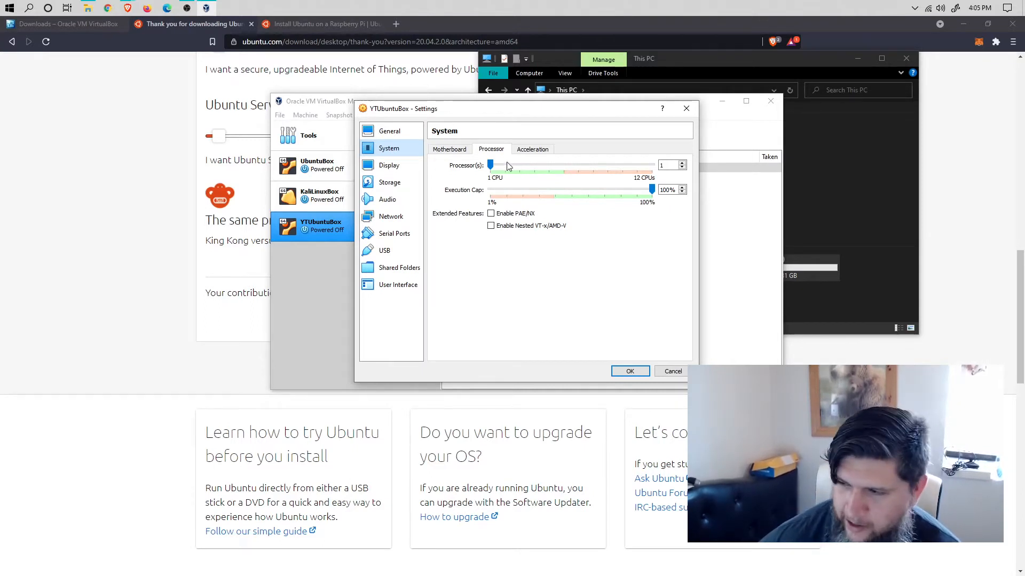
drag(559, 116, 347, 92)
click(470, 139)
click(471, 140)
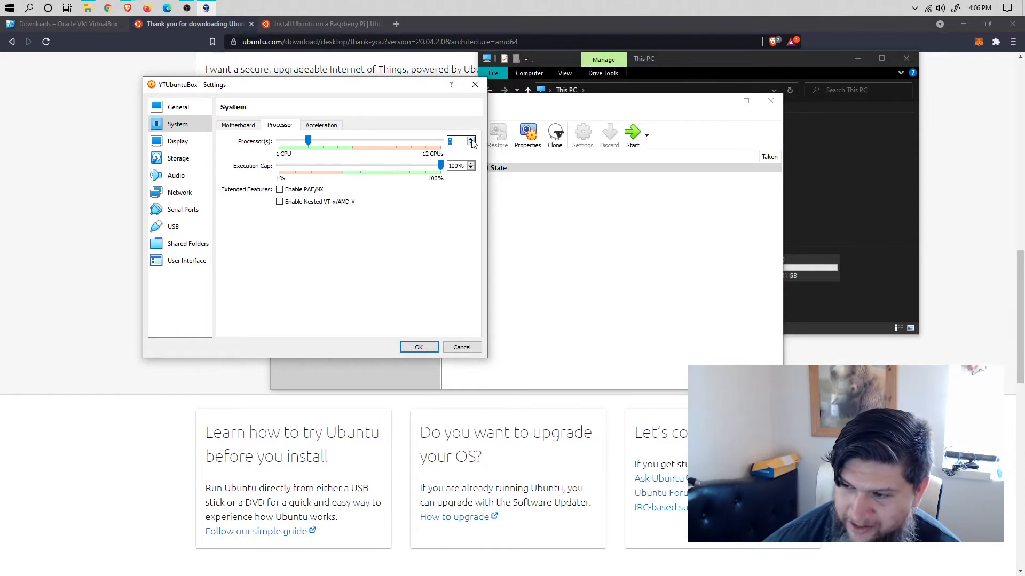
click(471, 144)
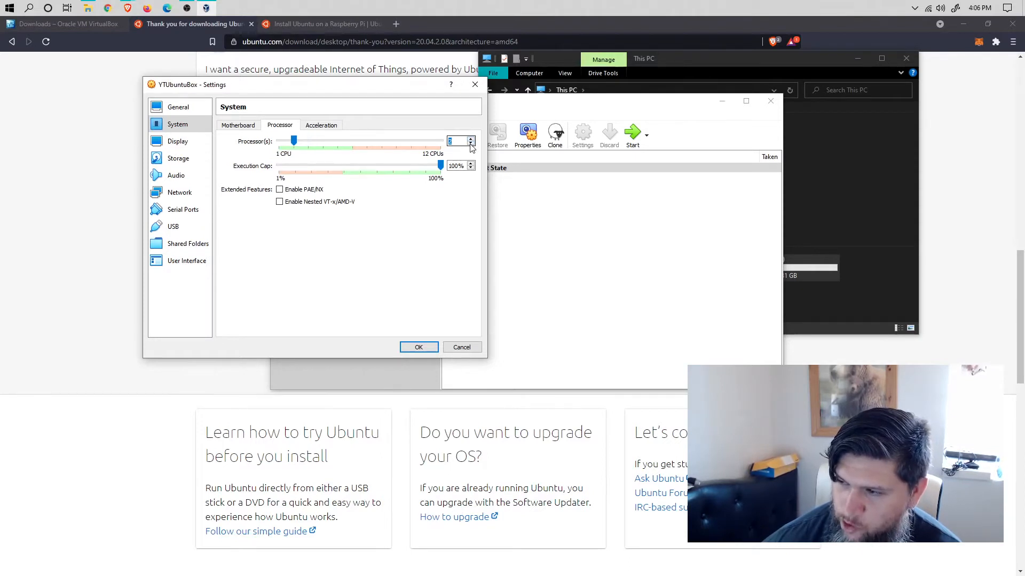
click(471, 140)
click(471, 139)
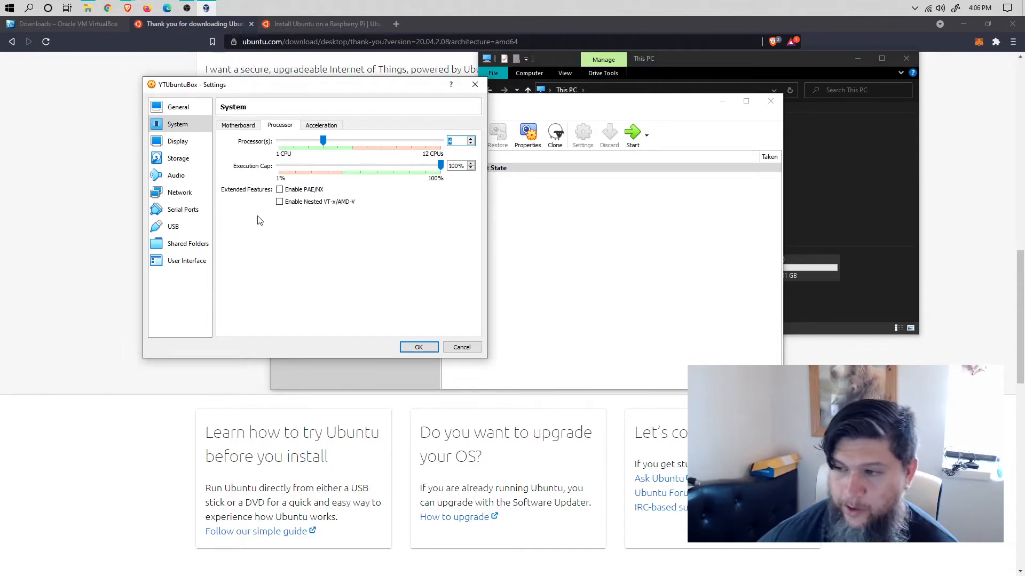
Step: Check the acceleration and motherboard settings, and raise the display's video memory to 128 MB
click(322, 126)
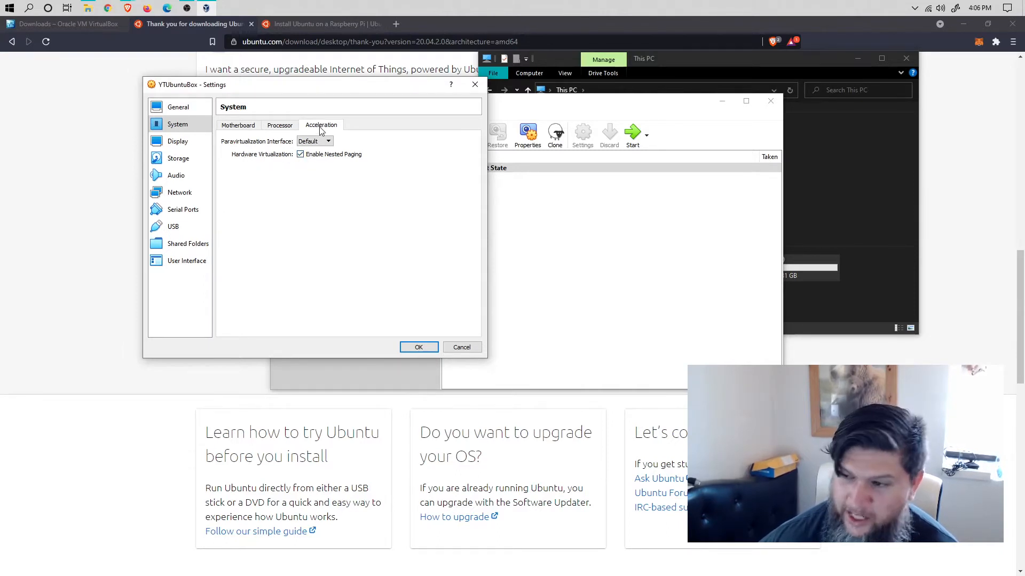
click(287, 125)
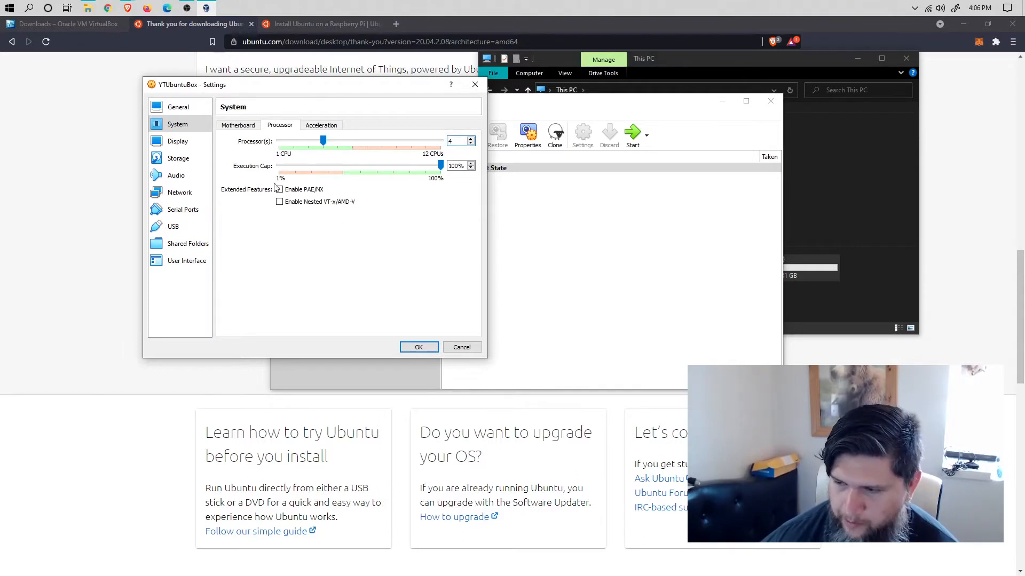
click(246, 128)
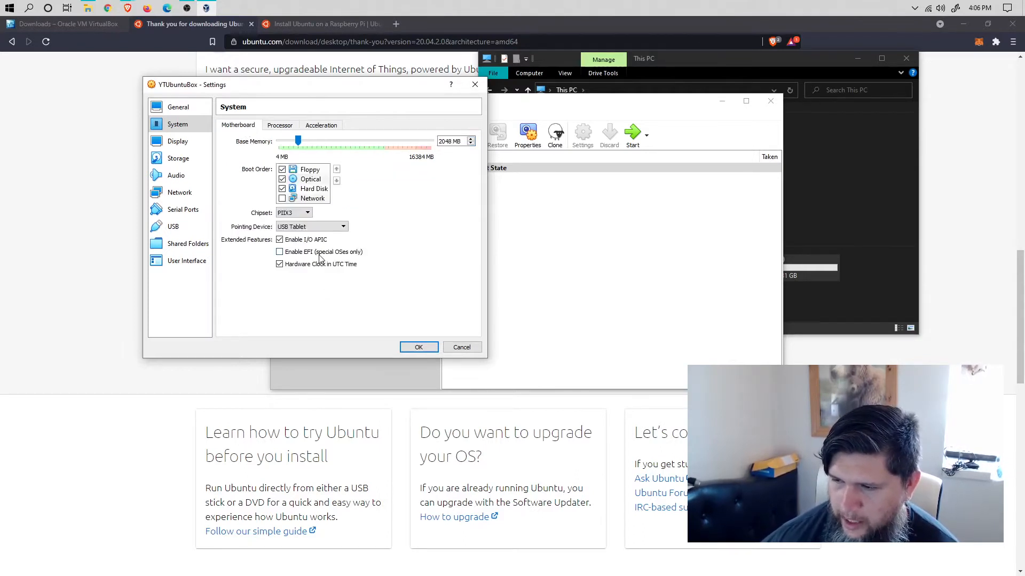
click(181, 142)
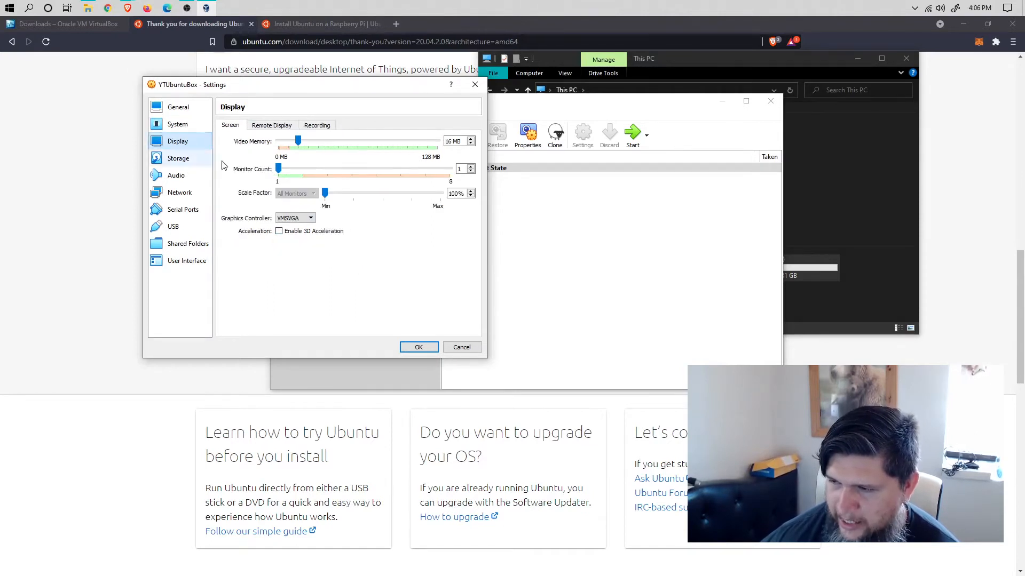
drag(299, 142, 440, 144)
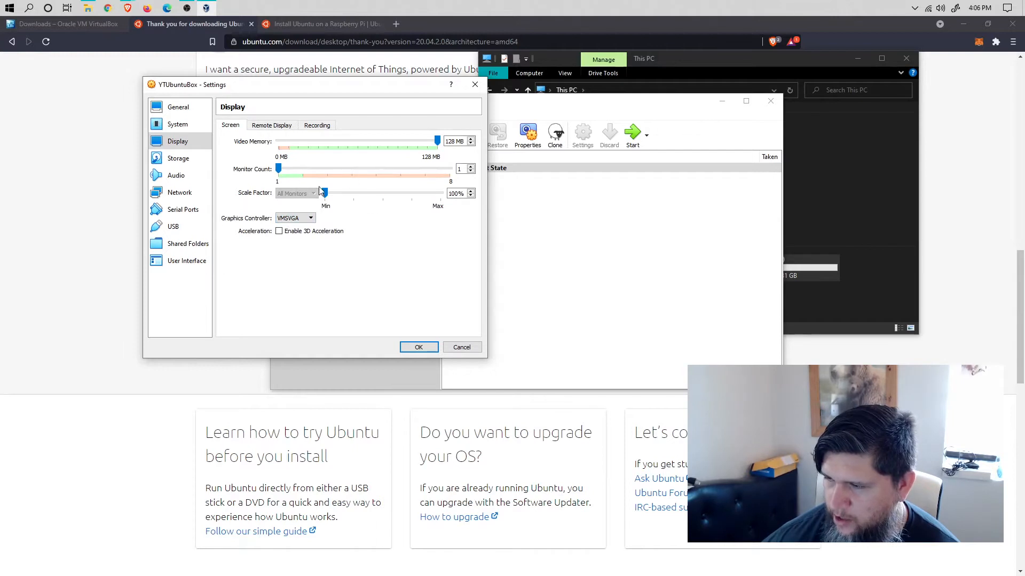
mouse_move(278, 168)
mouse_down()
mouse_move(313, 169)
mouse_move(278, 170)
mouse_up()
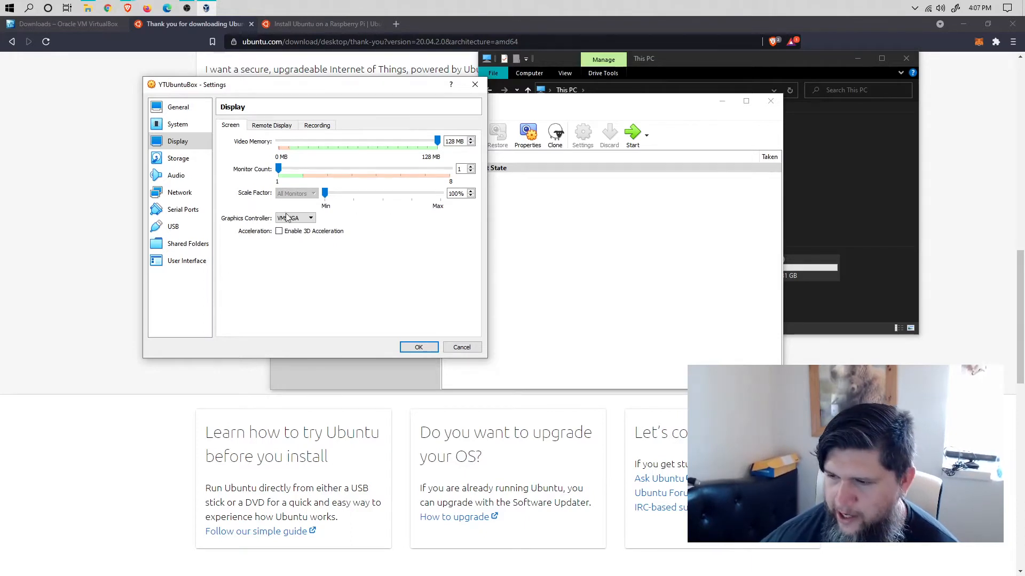
Step: Remove the VBoxGuestAdditions.iso optical drive from the IDE storage controller
click(178, 159)
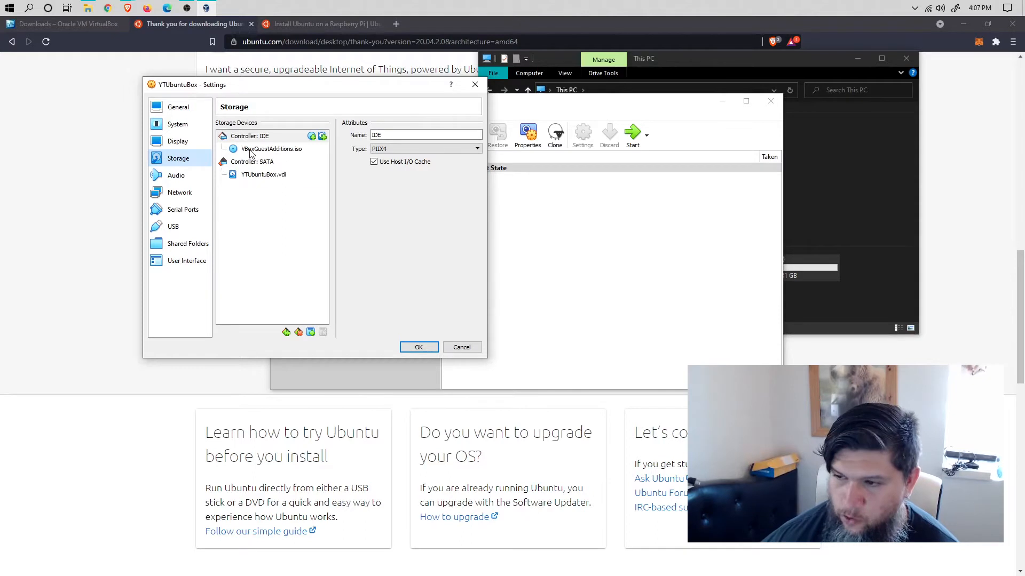
click(262, 176)
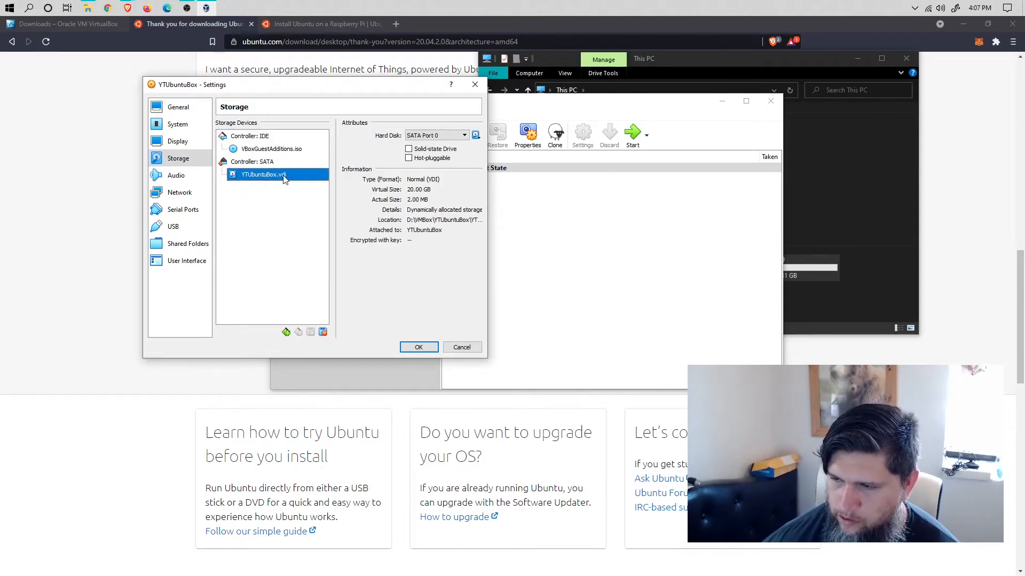
click(277, 151)
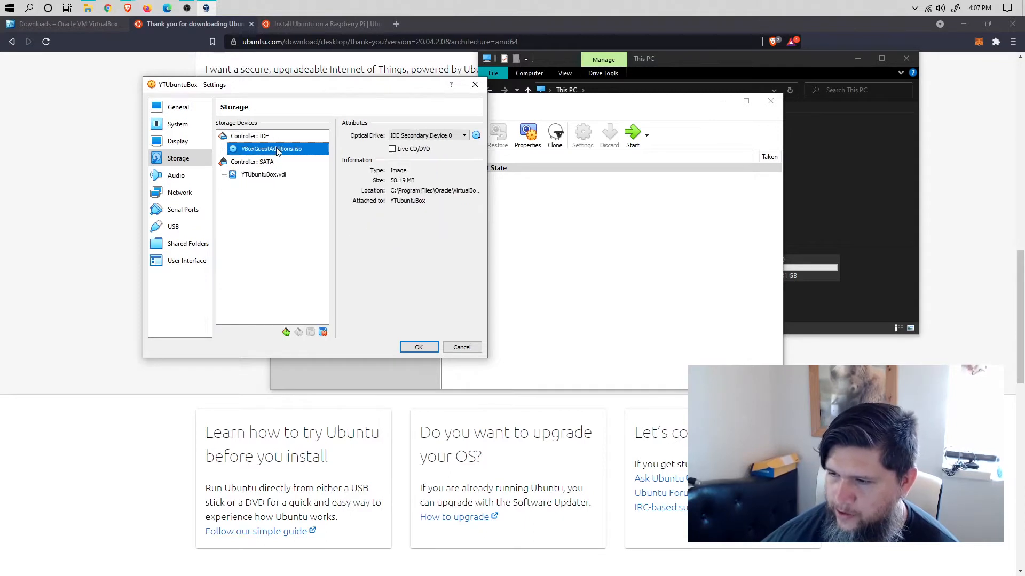
click(322, 332)
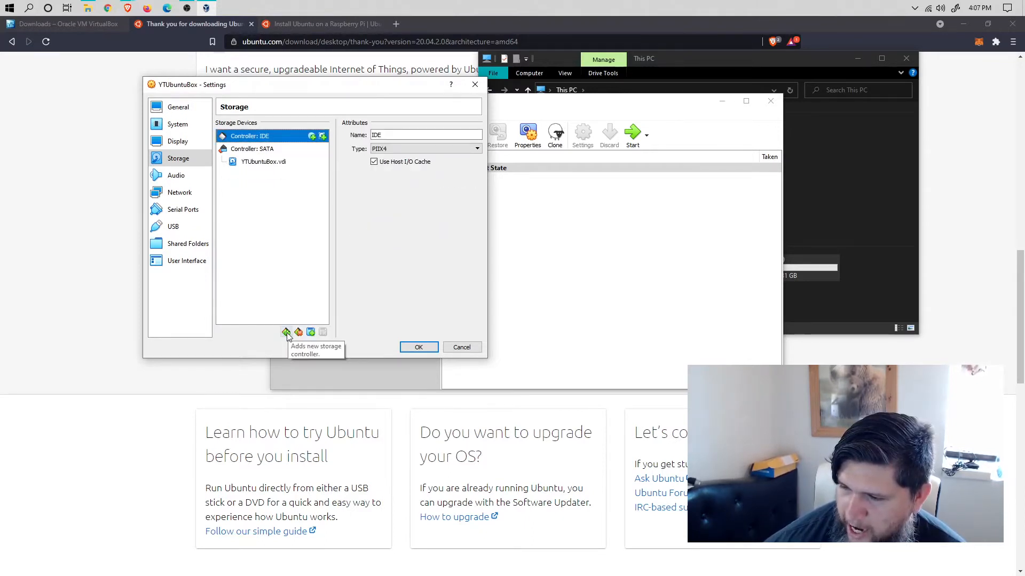
Step: Add an optical drive with ubuntu-20.04.2.0-desktop-amd64.iso to the IDE controller and view its details
click(311, 332)
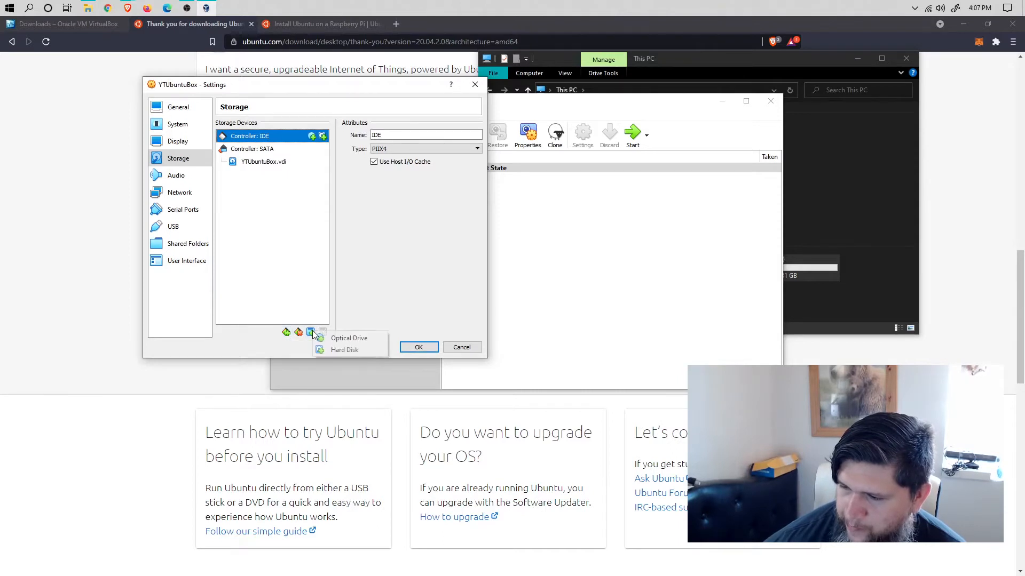
click(338, 339)
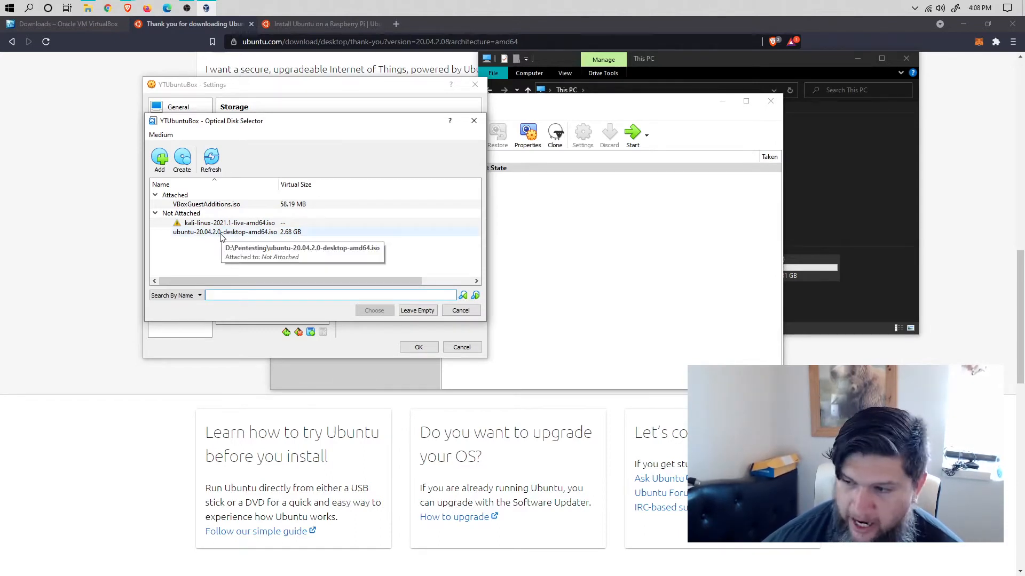
click(247, 235)
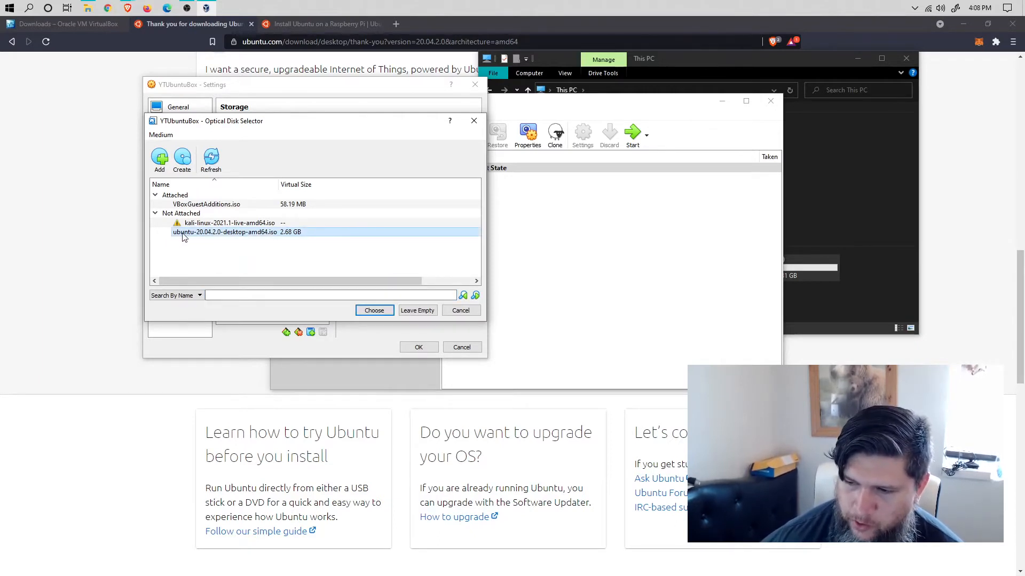
click(374, 311)
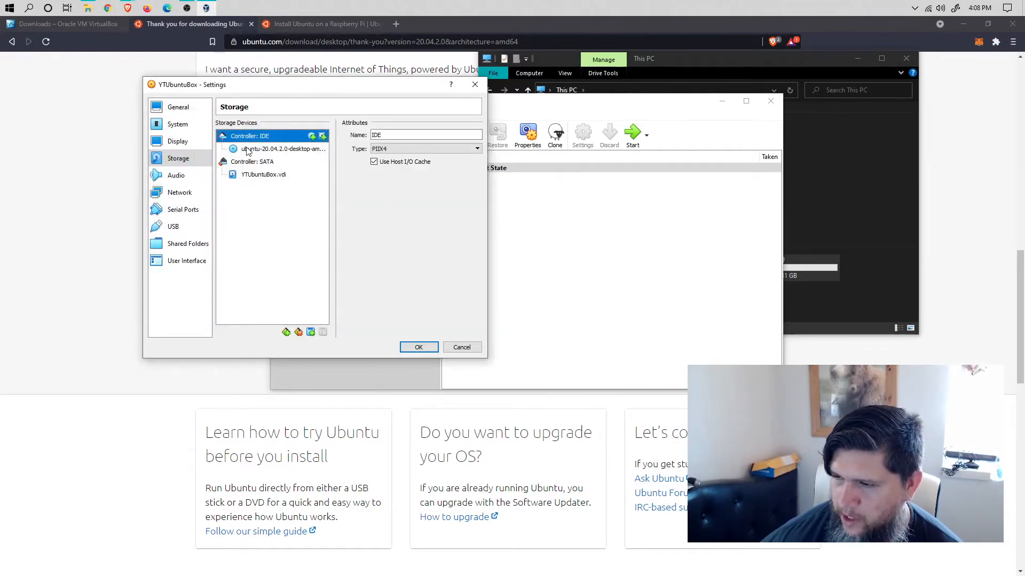
click(247, 151)
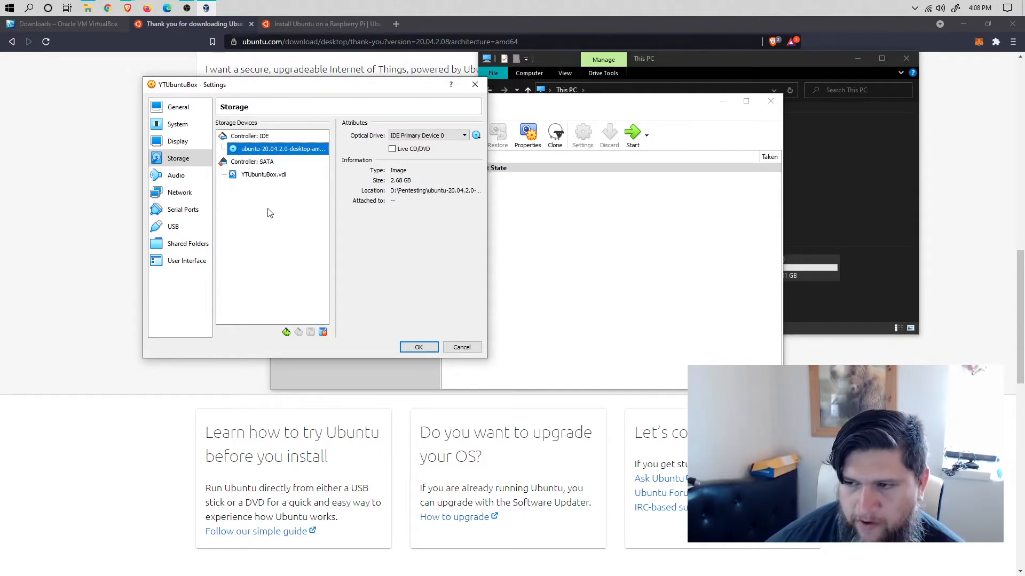
Step: Review the audio settings and the attachment types available for network Adapter 1
click(181, 178)
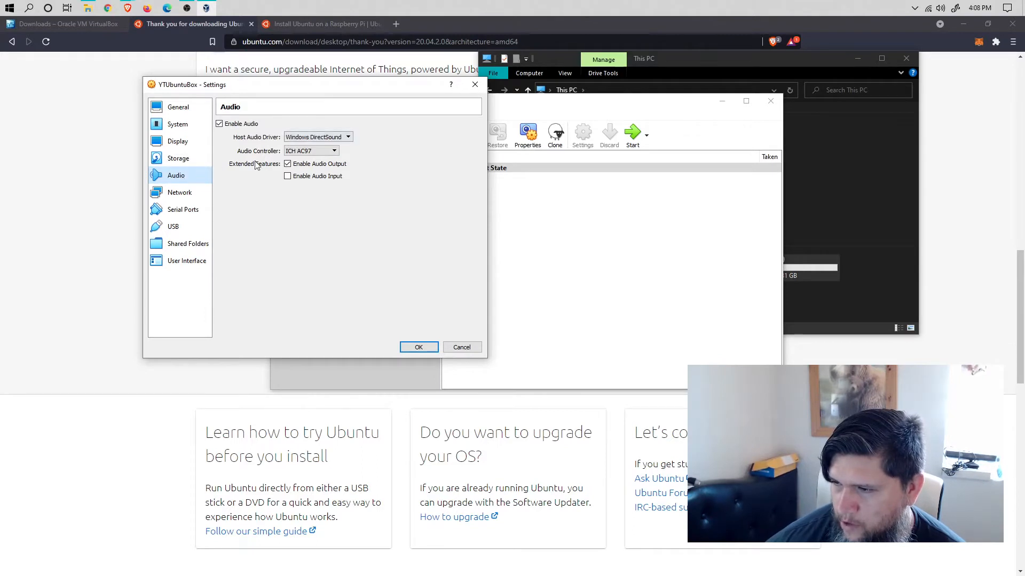
click(187, 195)
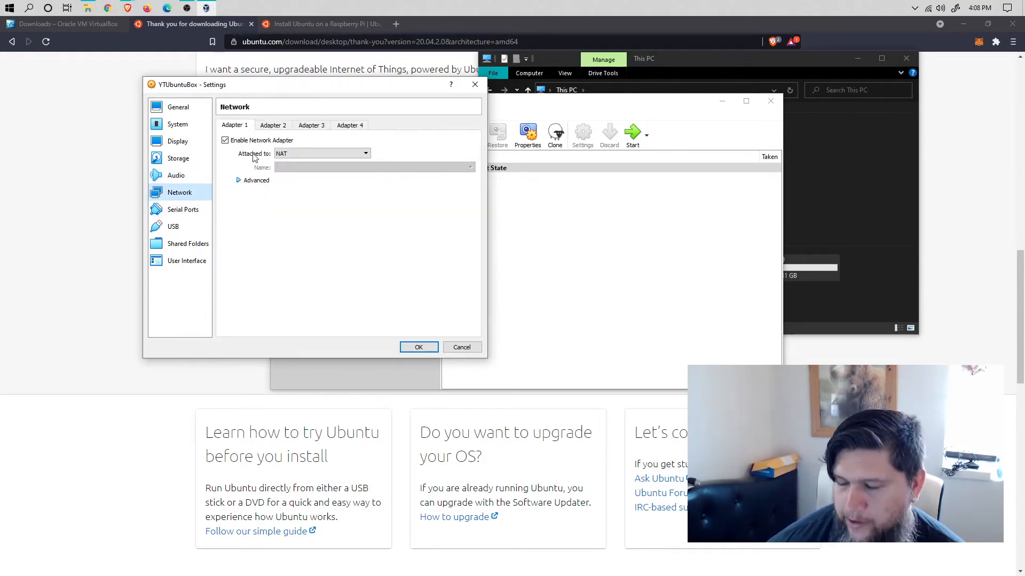
click(293, 155)
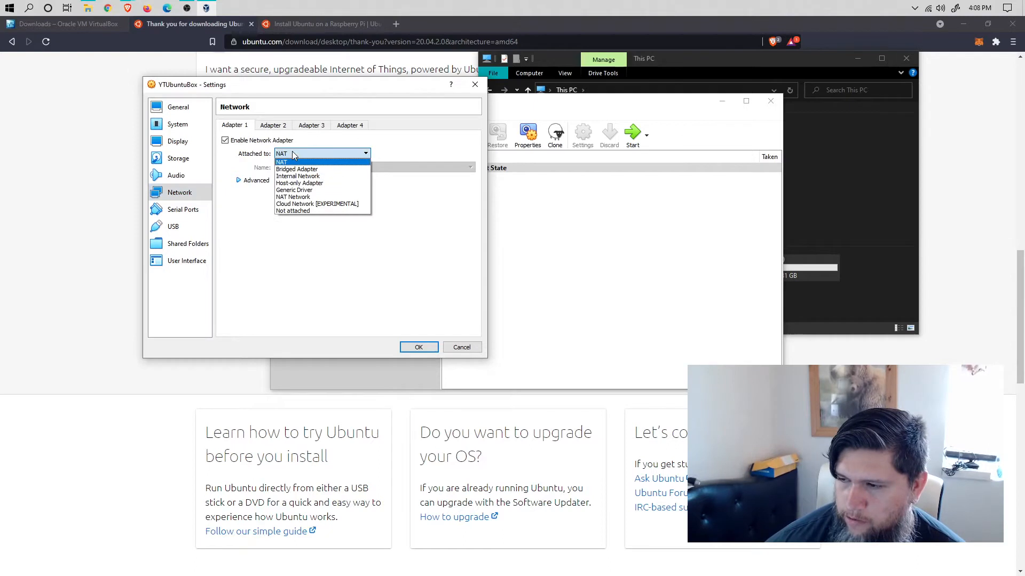
click(292, 155)
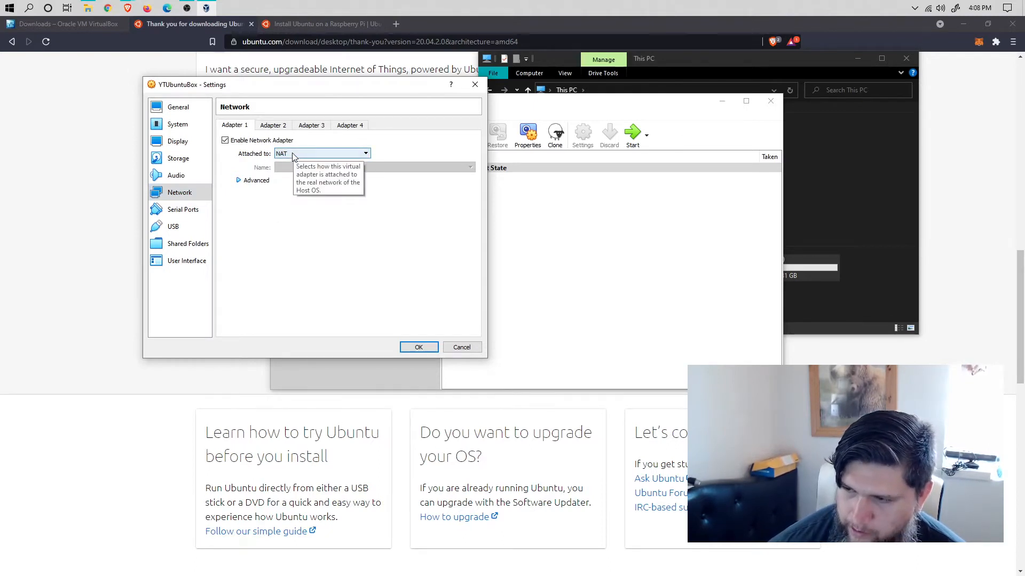
click(292, 154)
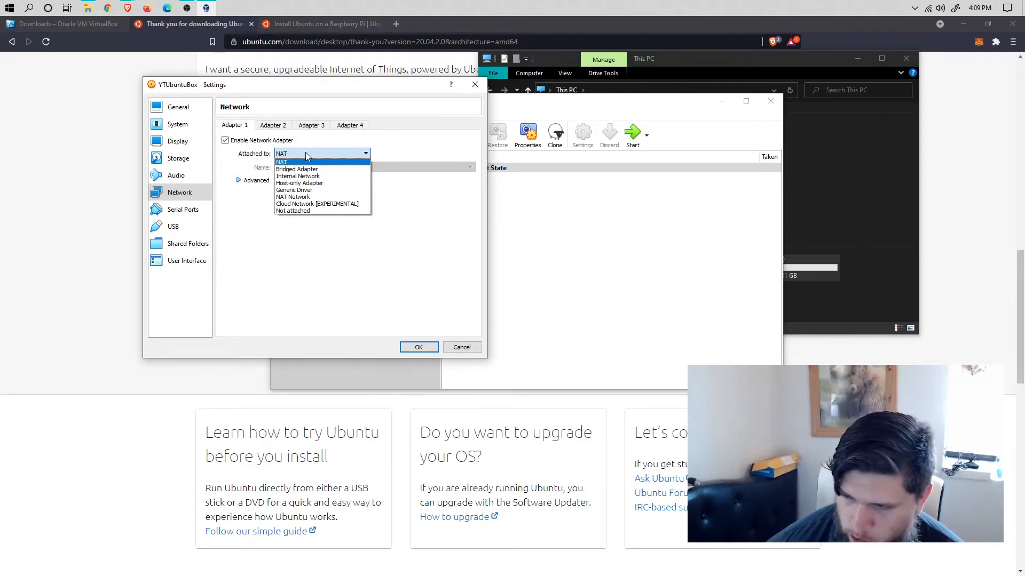
click(305, 152)
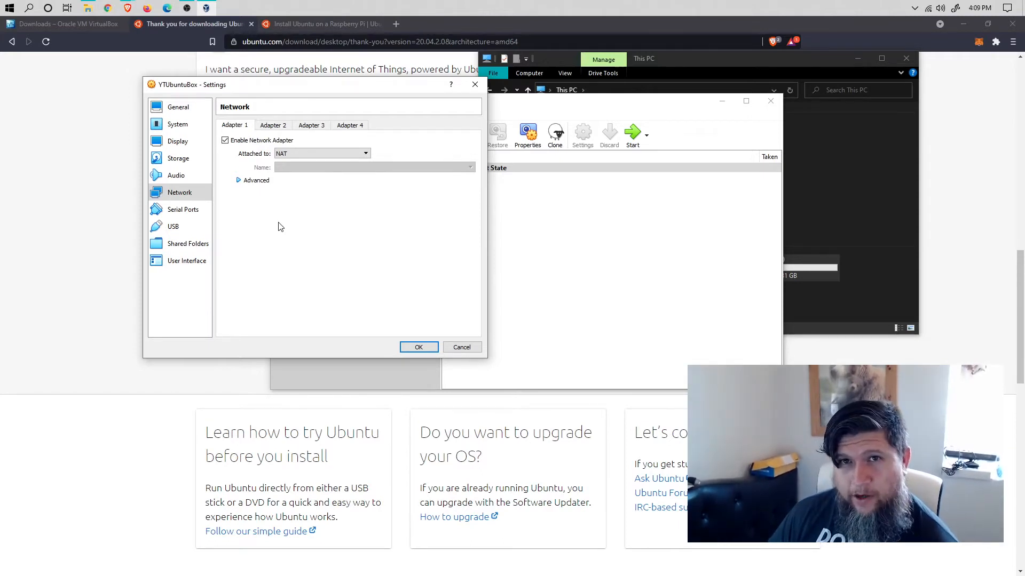
Step: Expand the advanced options of network Adapter 1 and examine its MAC address and available adapter types
click(239, 182)
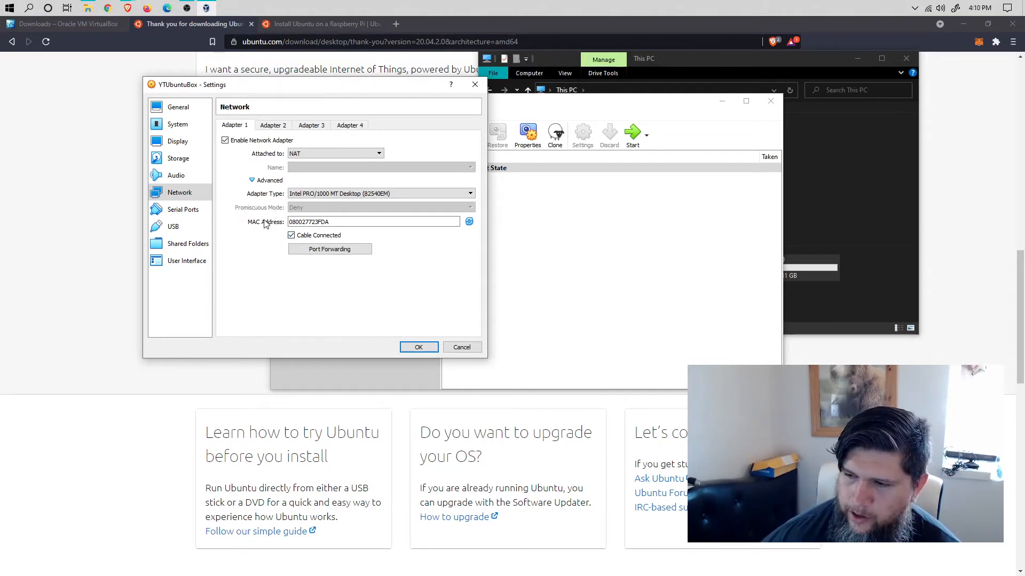
drag(441, 224, 252, 222)
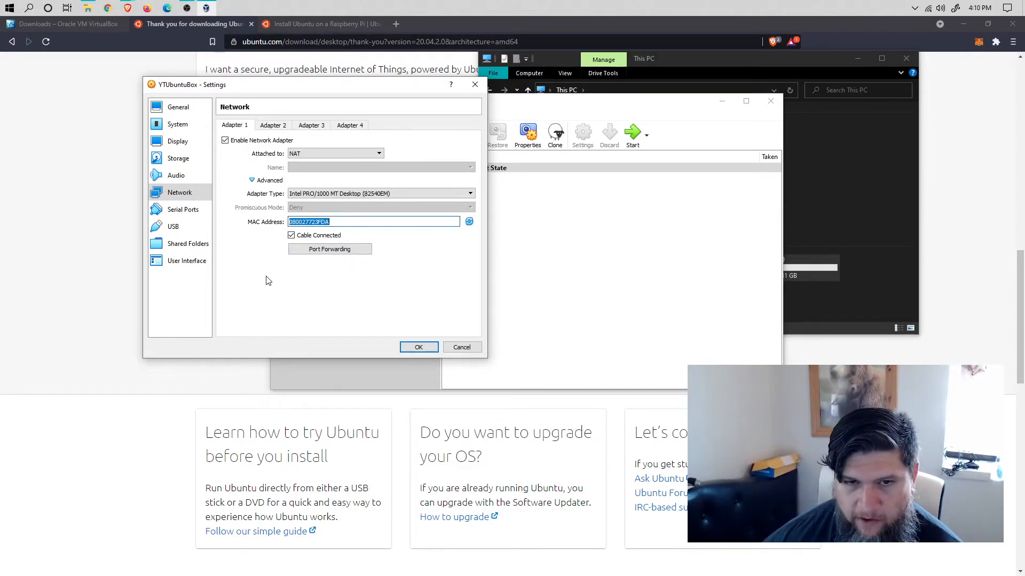
click(340, 223)
drag(342, 222, 255, 225)
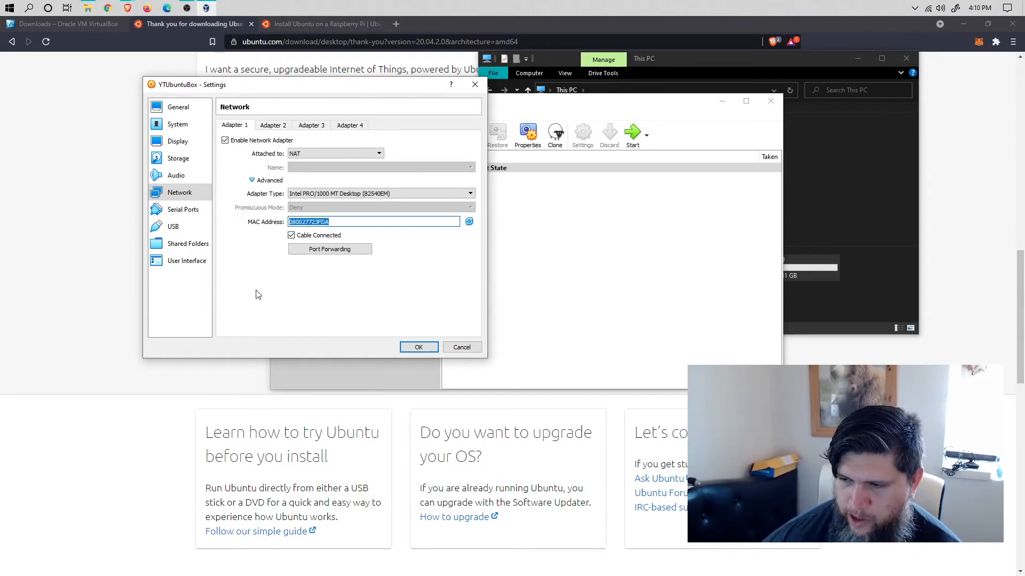
click(342, 222)
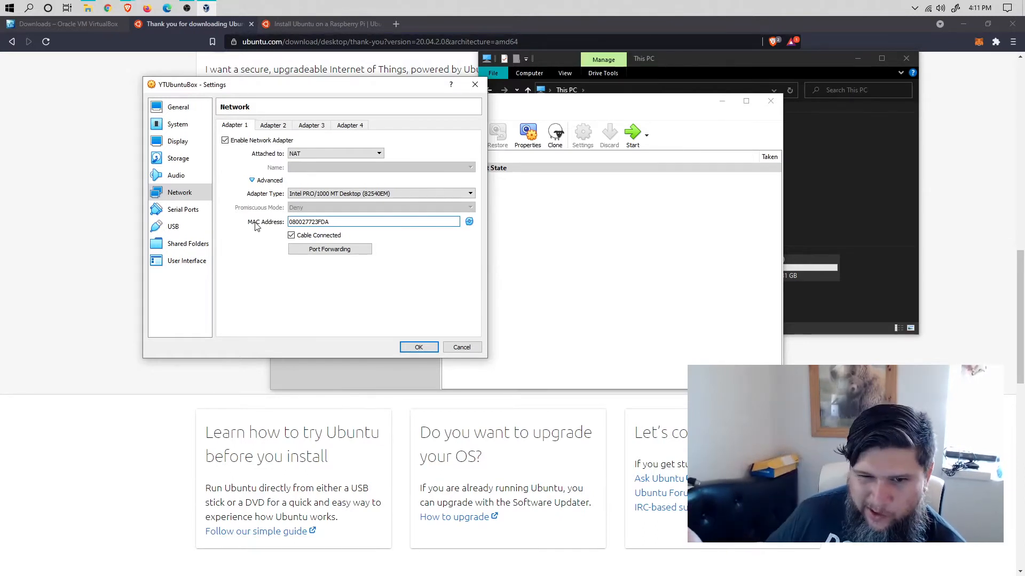
click(308, 193)
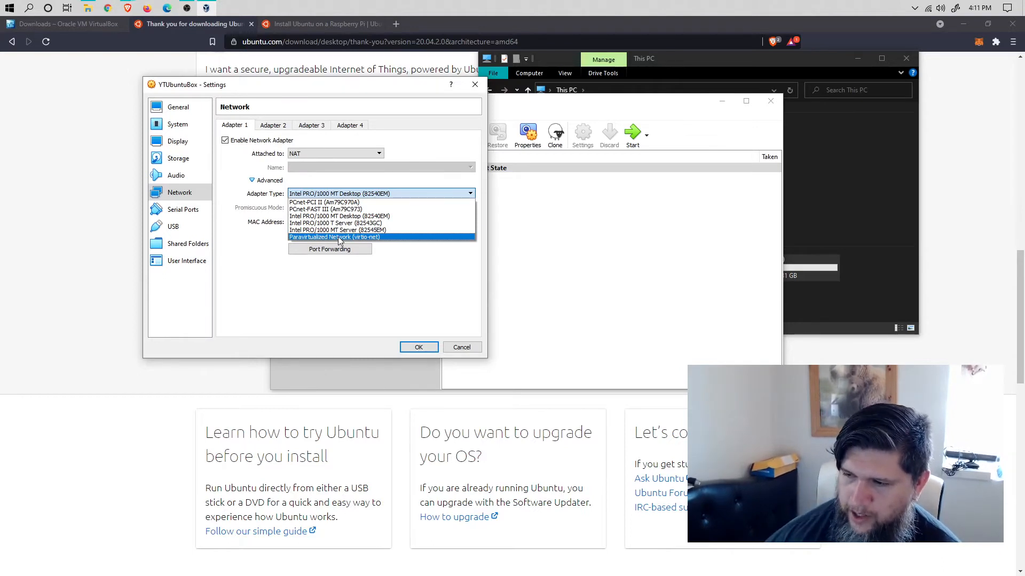
click(293, 335)
Step: Generate a new random MAC address for network Adapter 1 and look at the settings of Adapters 2 and 3
click(470, 223)
click(471, 224)
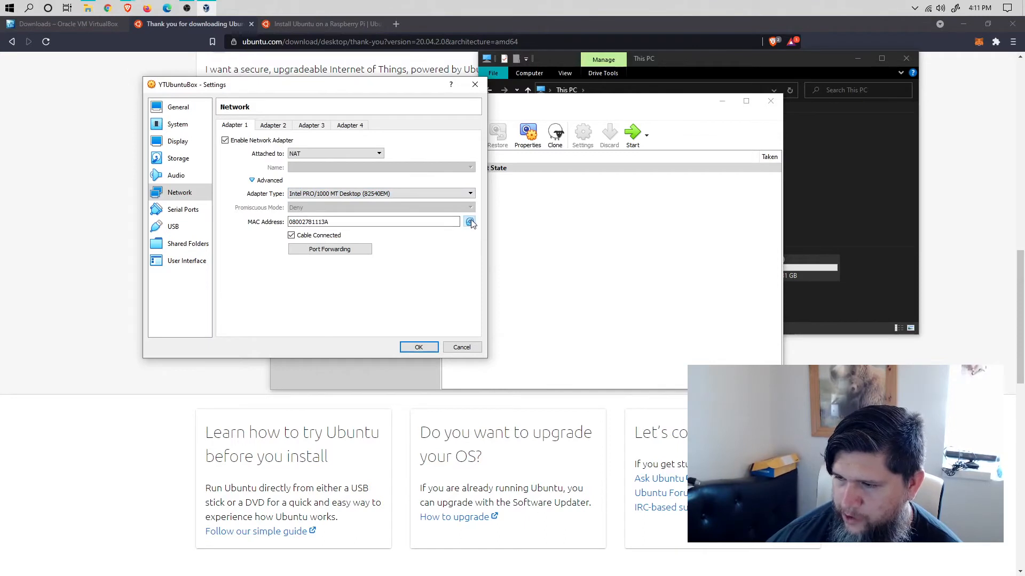
click(470, 224)
click(472, 225)
click(470, 224)
click(471, 224)
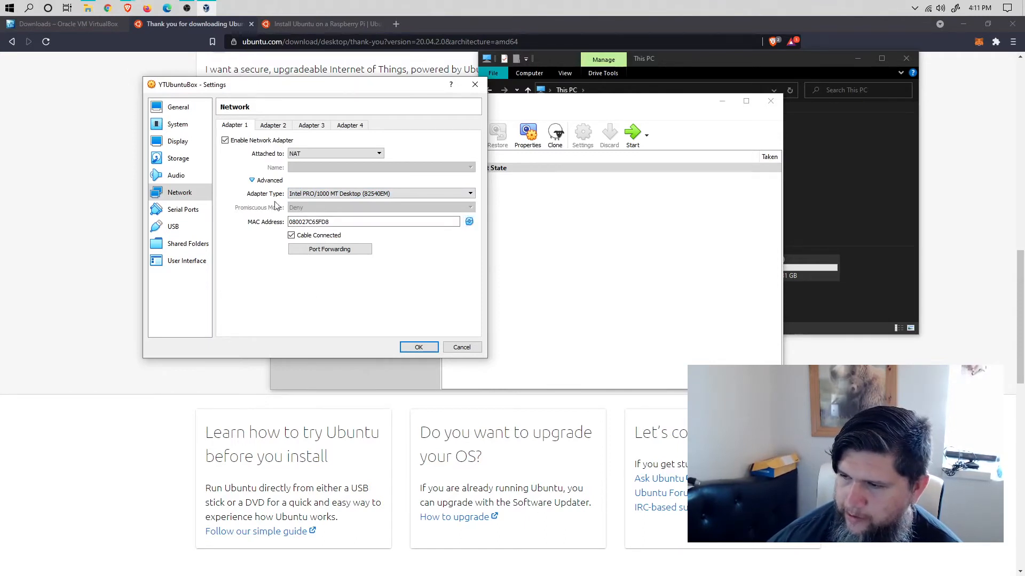
click(267, 127)
click(308, 126)
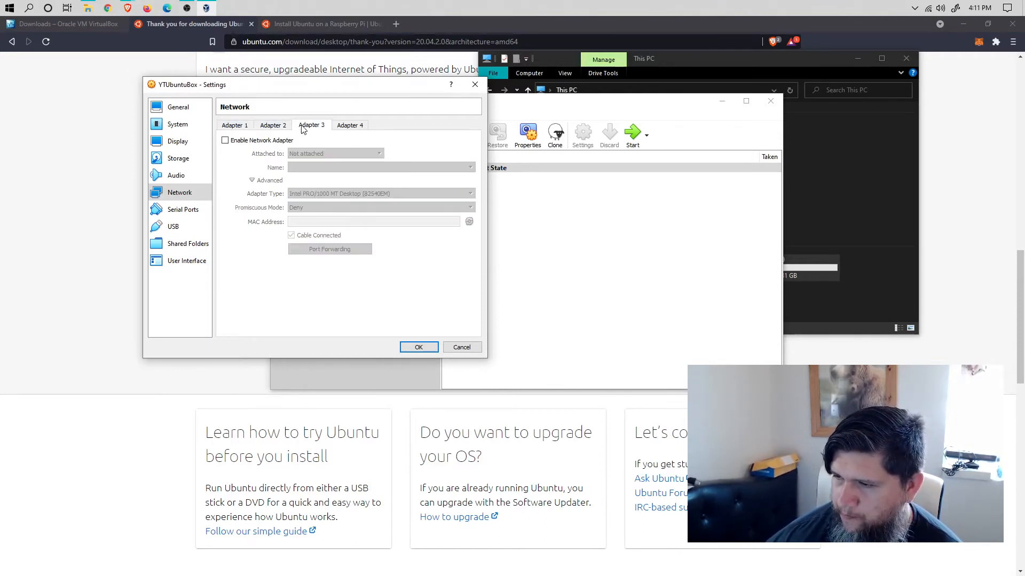
Step: Return to network Adapter 1 and look through the serial port and USB settings
click(246, 127)
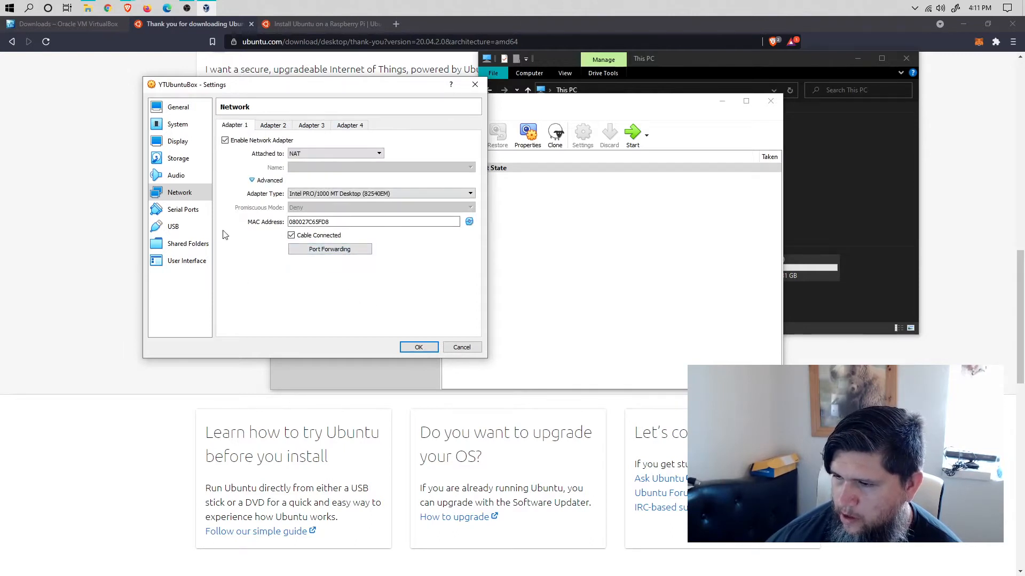
click(181, 211)
click(191, 230)
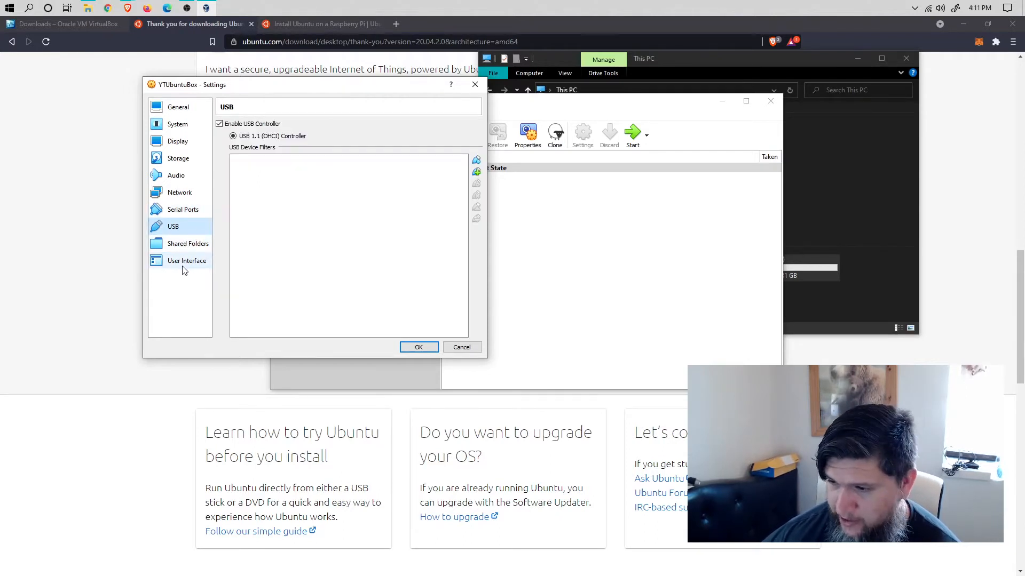
Step: Review the virtual machine's shared folders list and its user interface settings
click(186, 244)
click(259, 194)
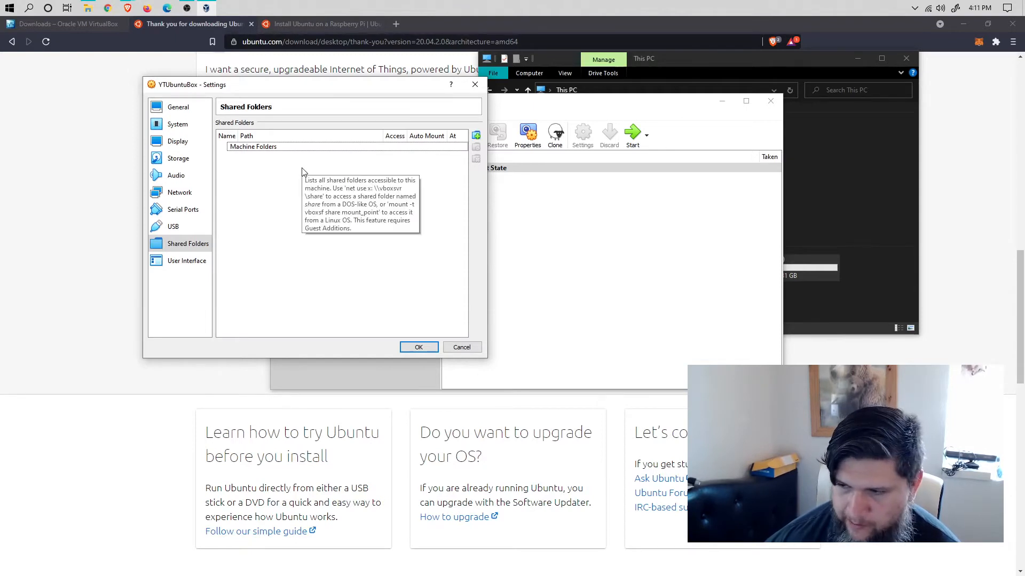
drag(283, 87, 309, 97)
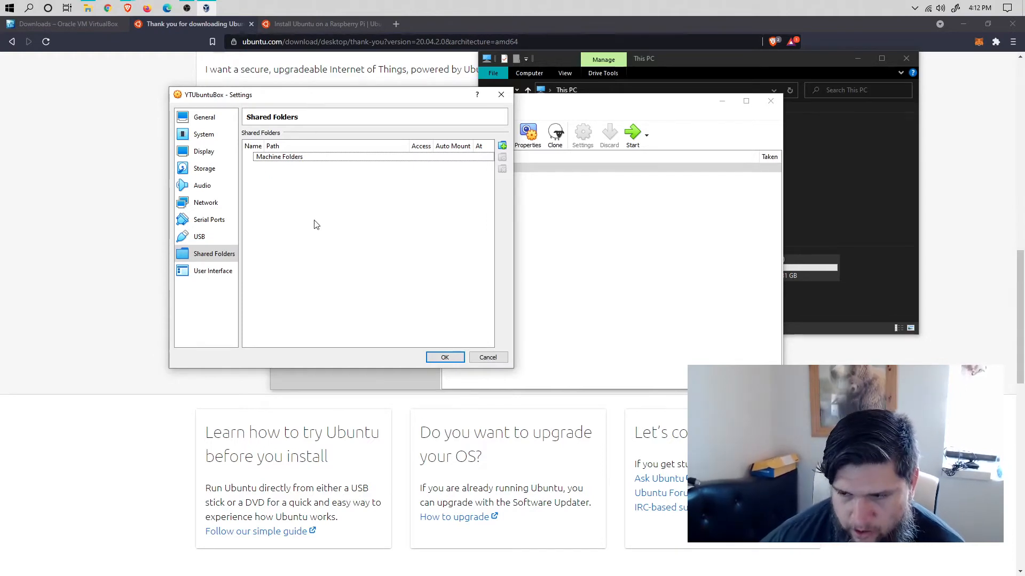
click(196, 257)
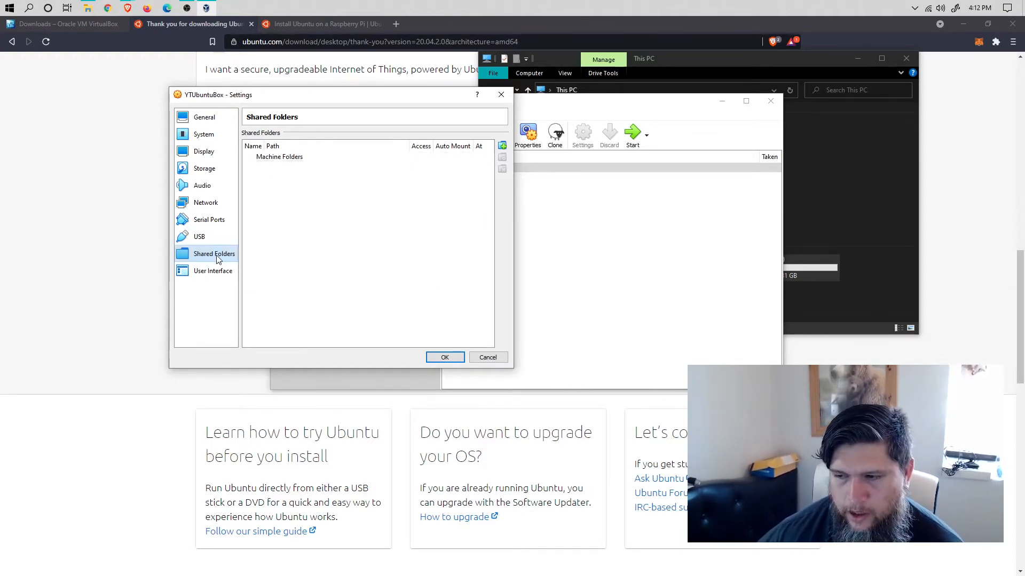
click(322, 234)
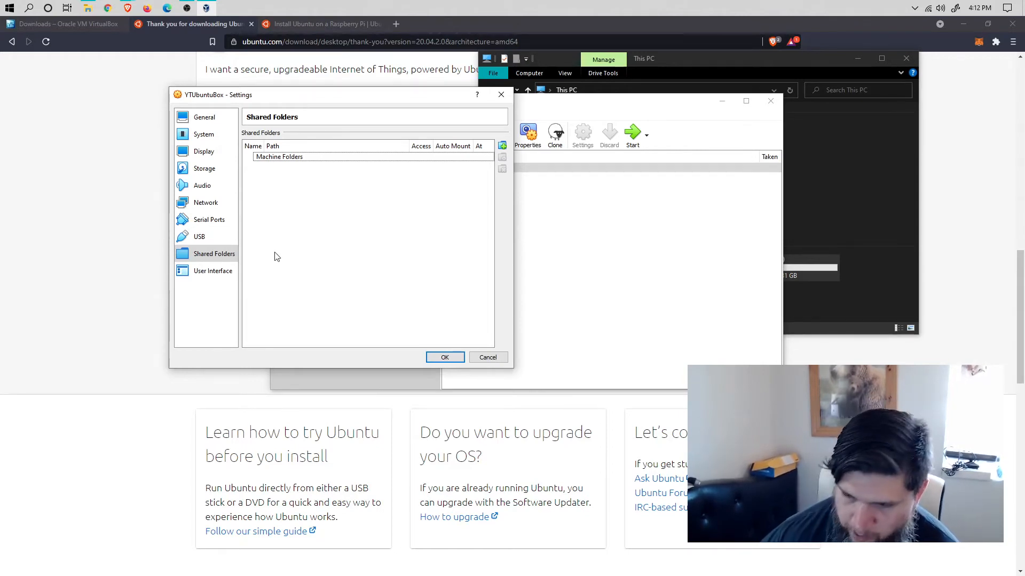
click(226, 274)
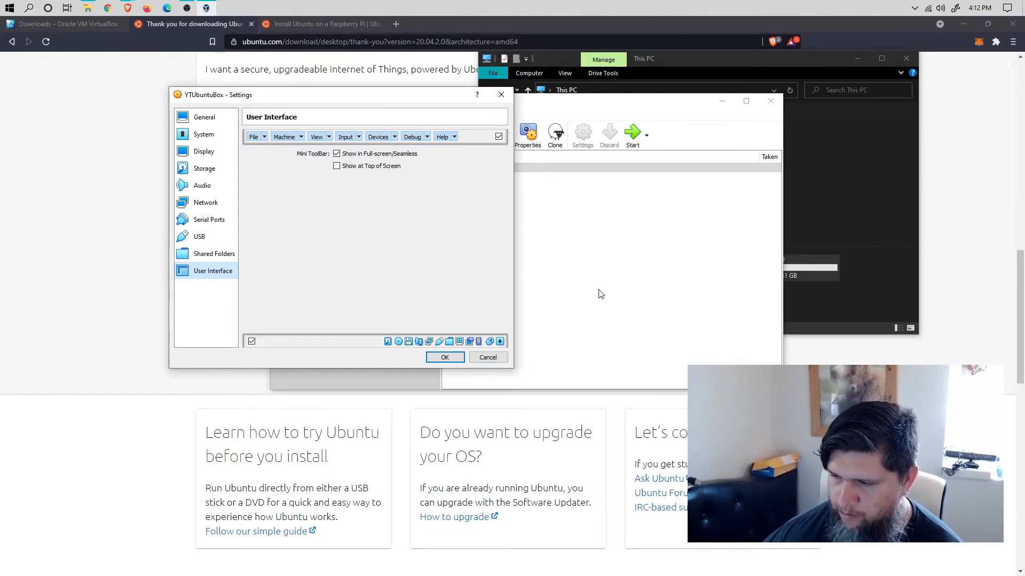
Step: Go back over the USB, serial port and network settings of the virtual machine
click(220, 238)
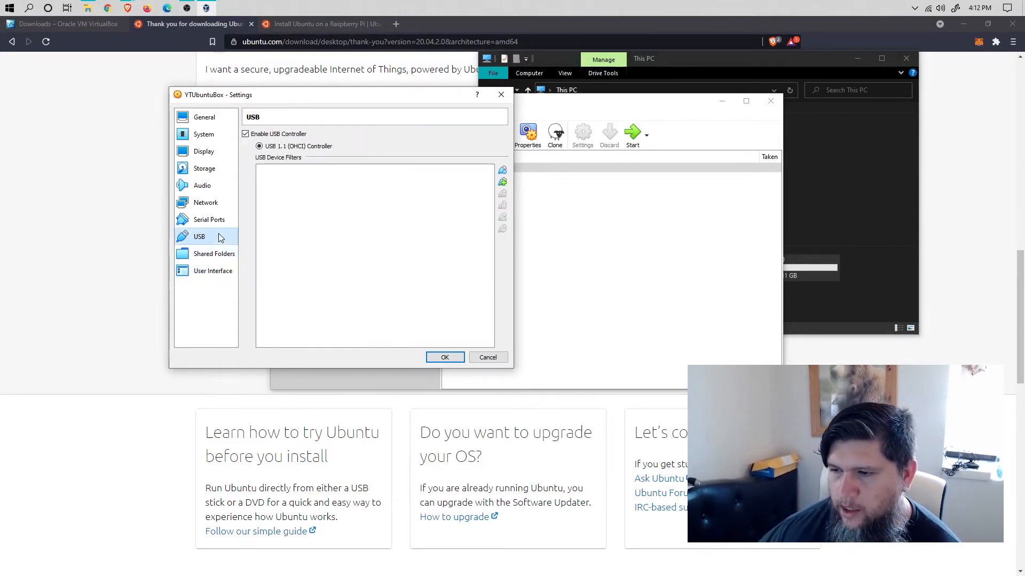
click(222, 225)
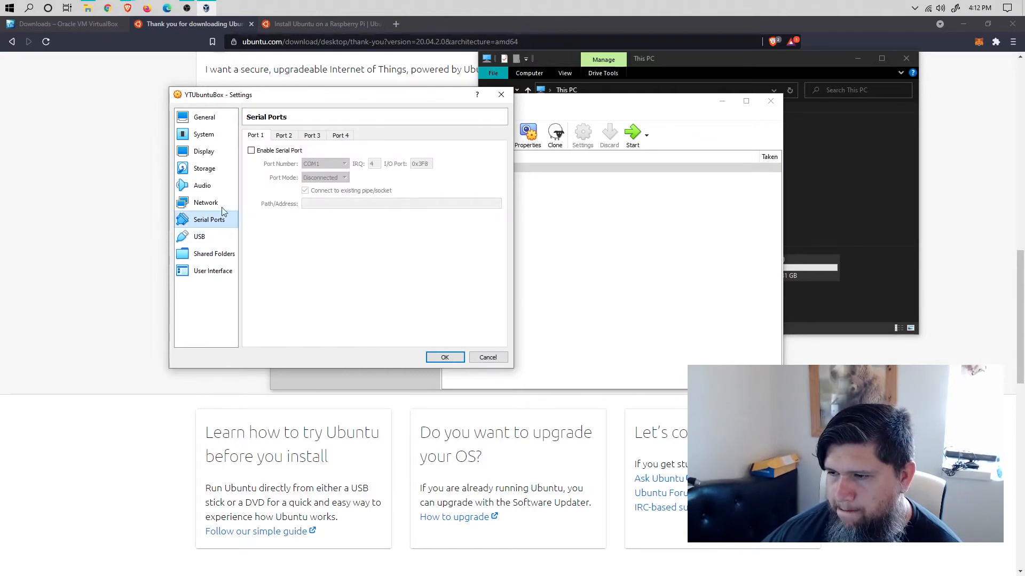
click(223, 204)
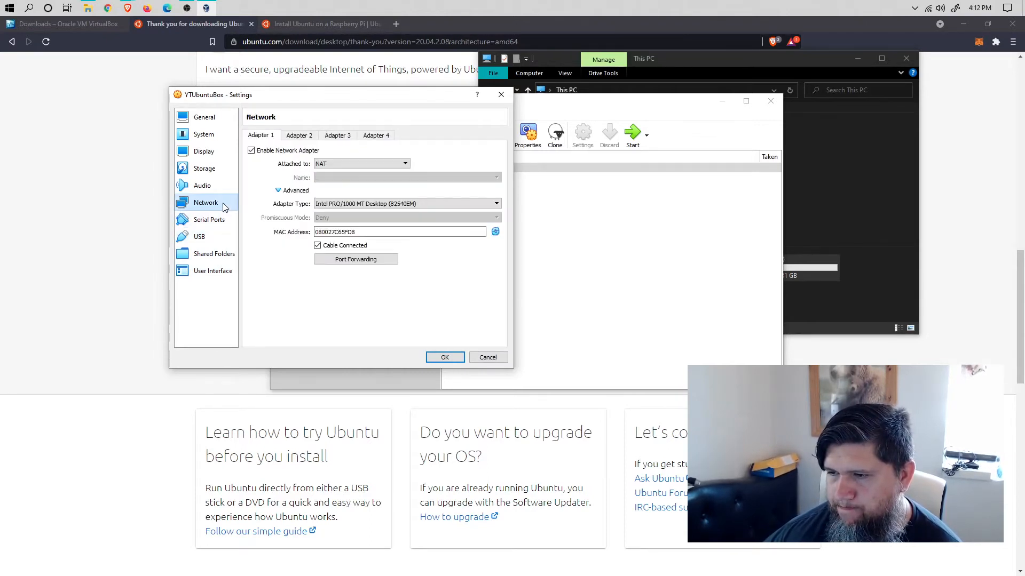
click(222, 240)
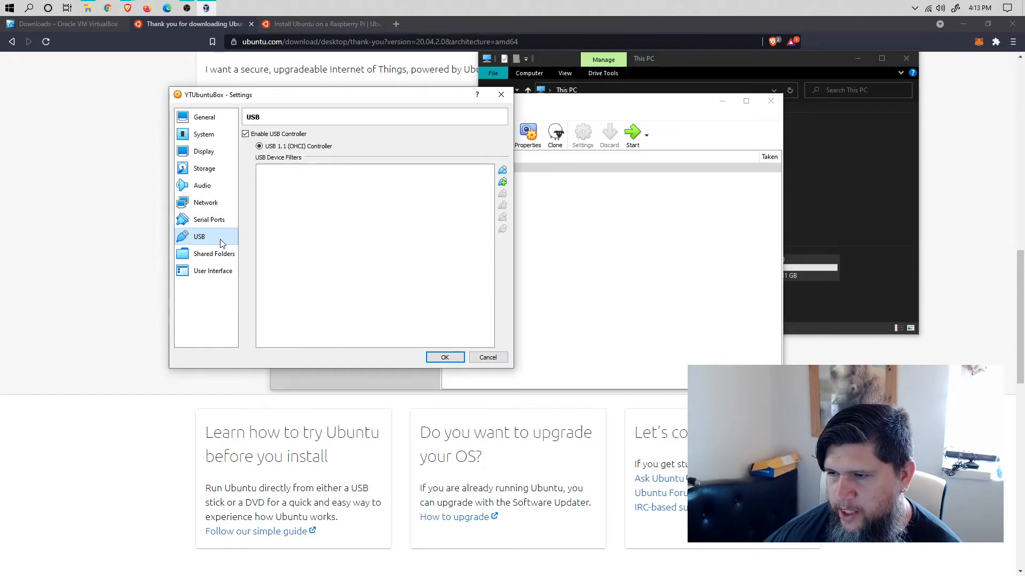
Step: Enable the remote display server to examine its port and authentication methods, and disable the server again
click(204, 151)
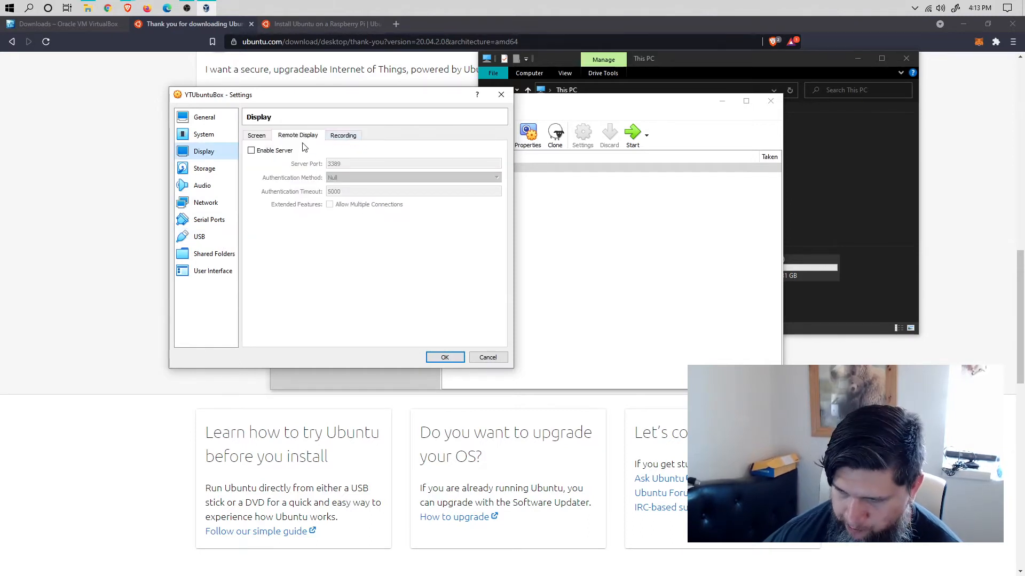
drag(316, 101, 300, 95)
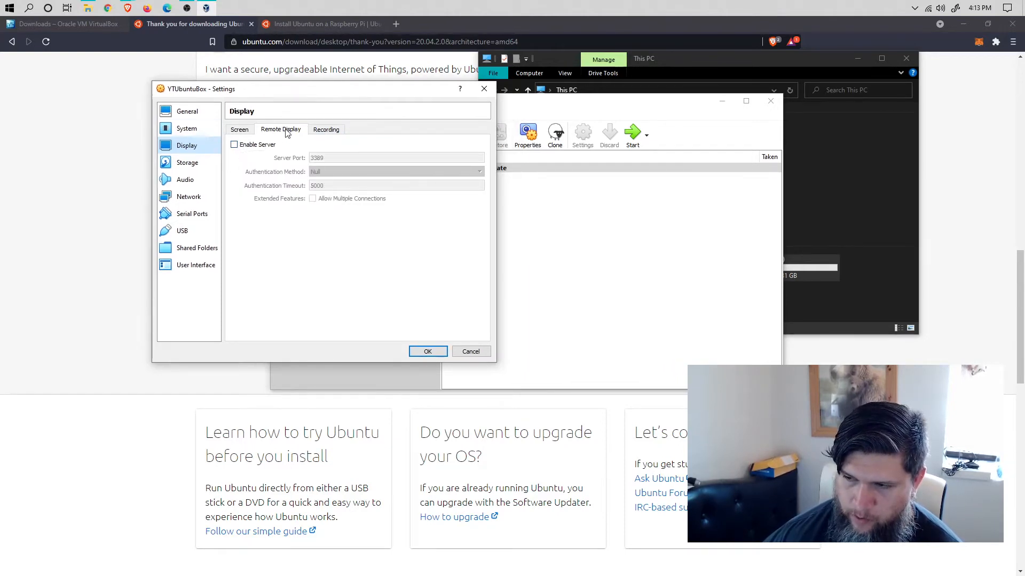
click(235, 145)
click(330, 158)
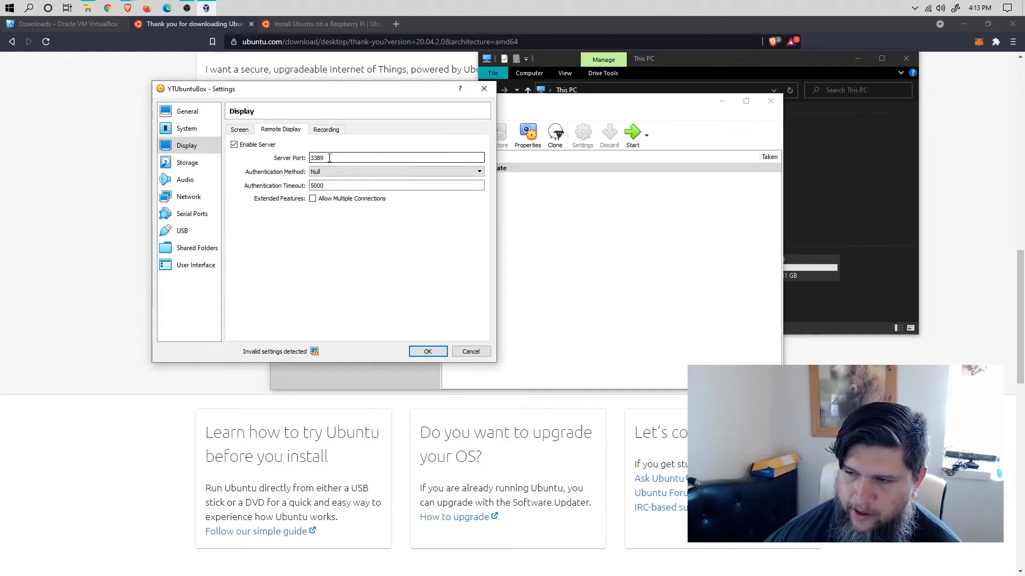
drag(329, 158, 266, 162)
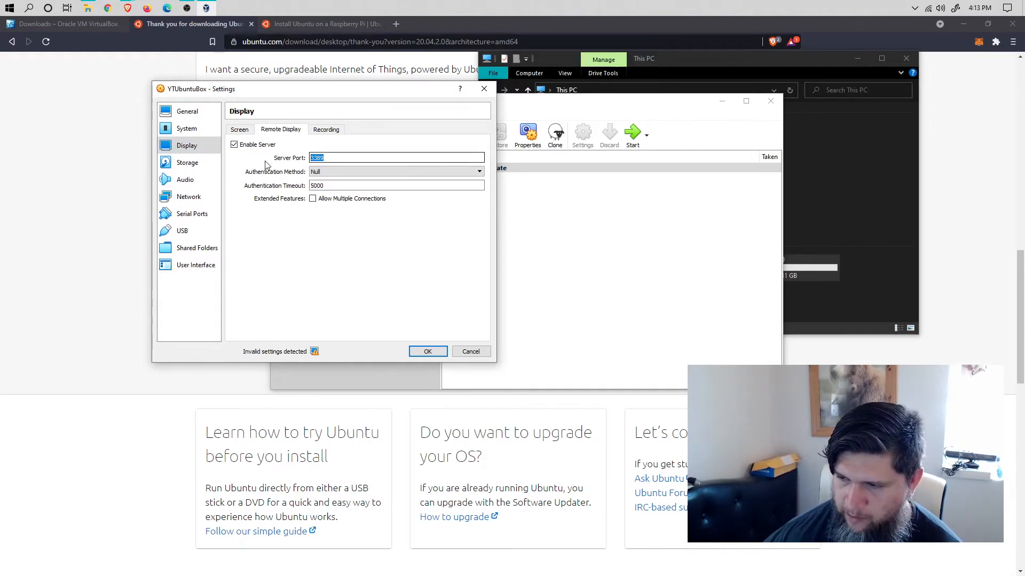
click(329, 170)
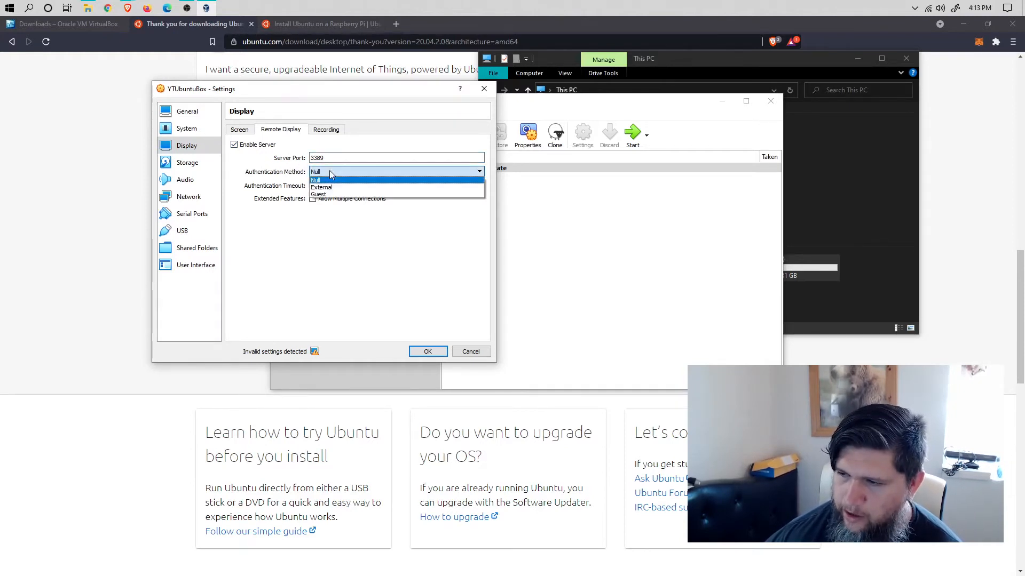
click(329, 210)
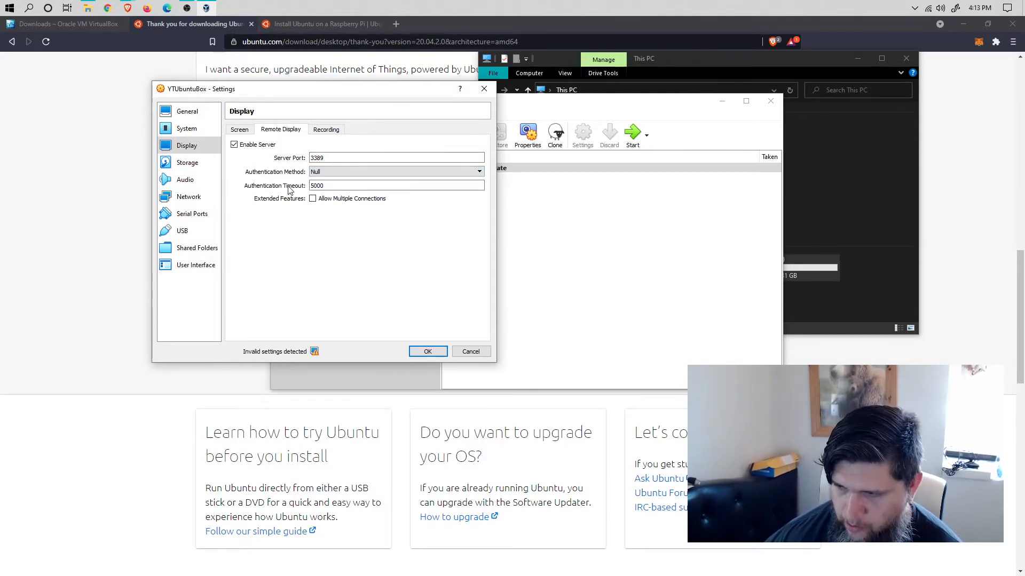
click(234, 145)
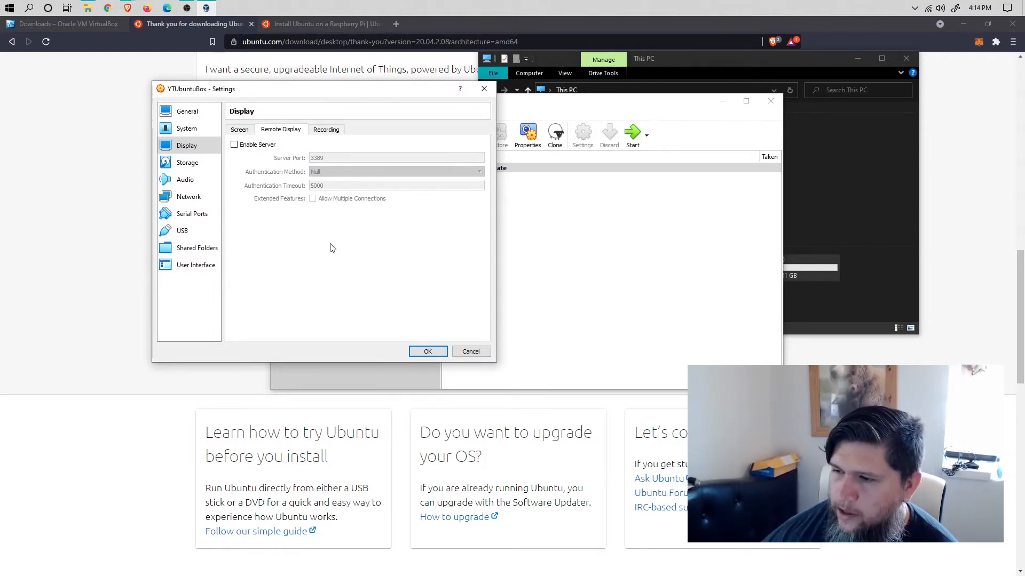
Step: Check the screen, system, general and disk encryption settings and accept the virtual machine's configuration
click(241, 135)
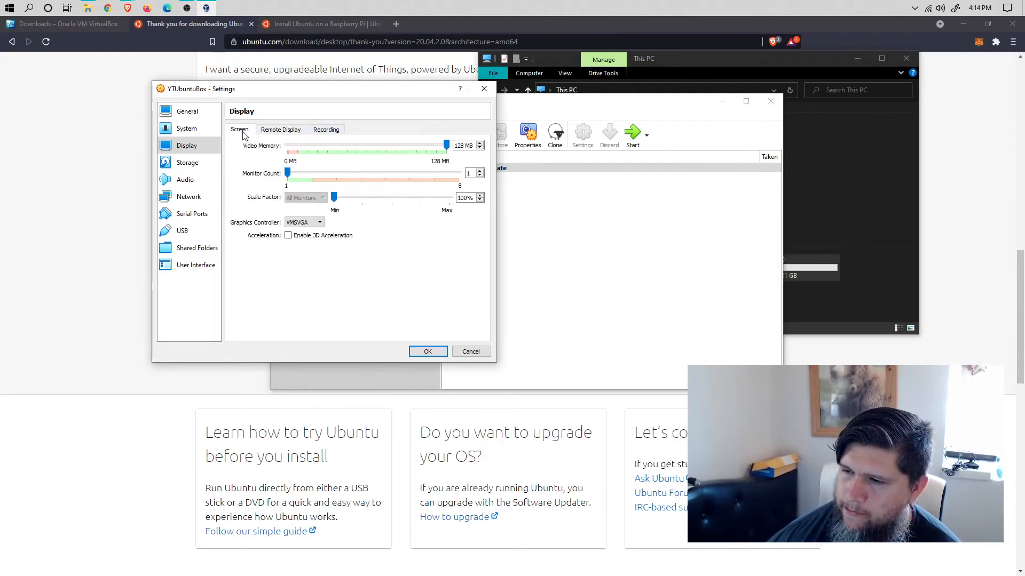
click(196, 129)
click(208, 113)
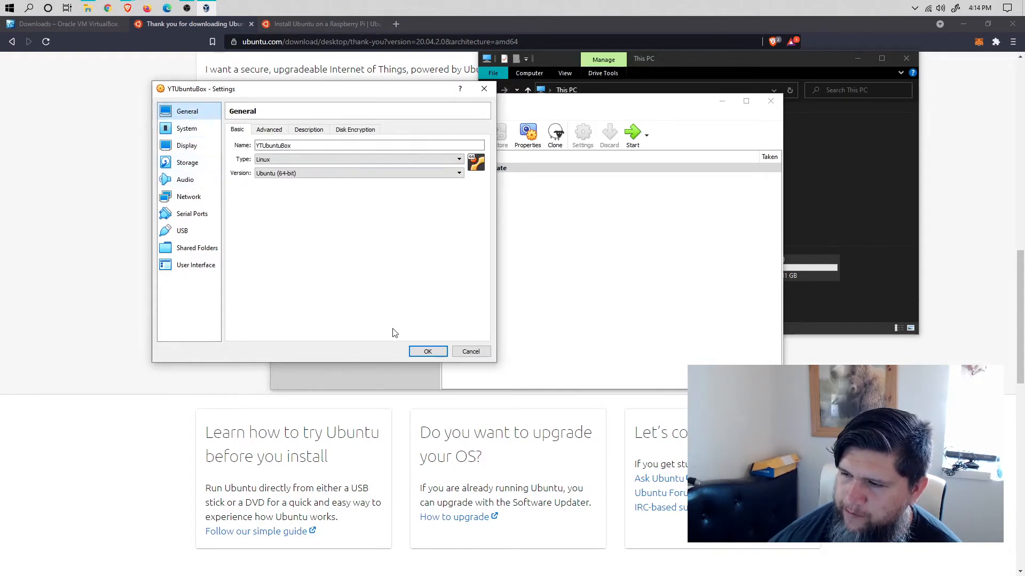
click(354, 132)
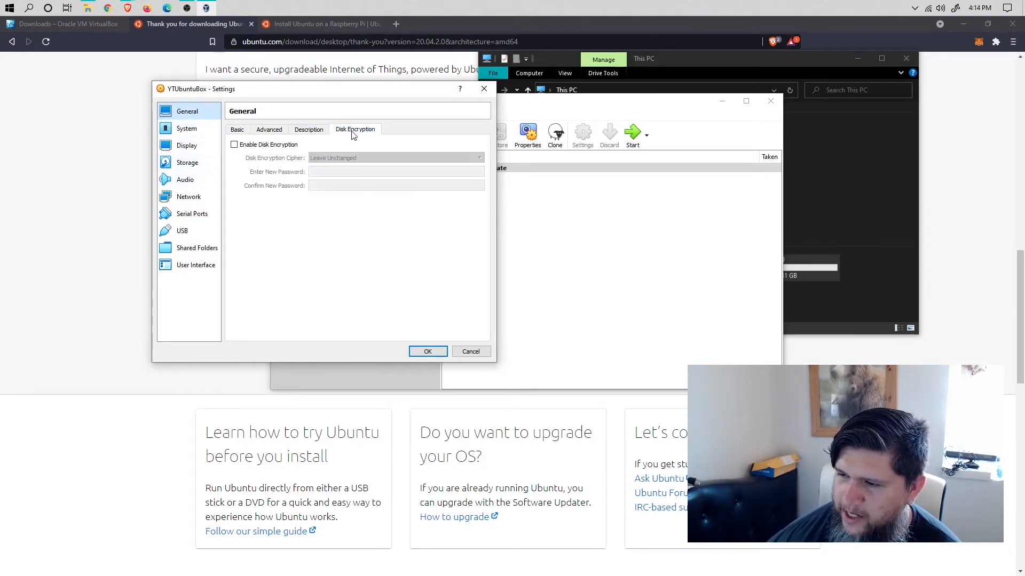
click(321, 130)
click(353, 131)
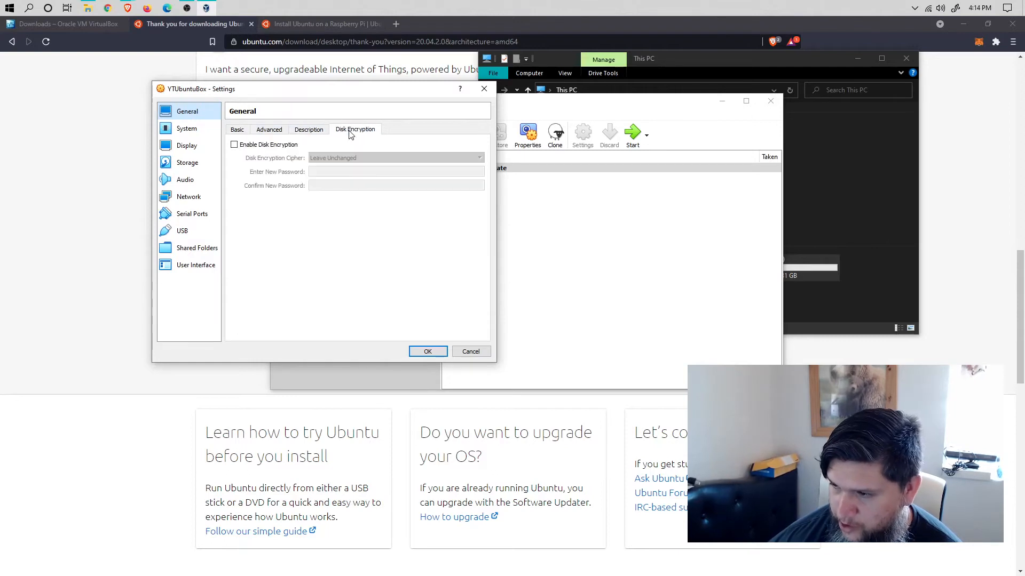
click(427, 352)
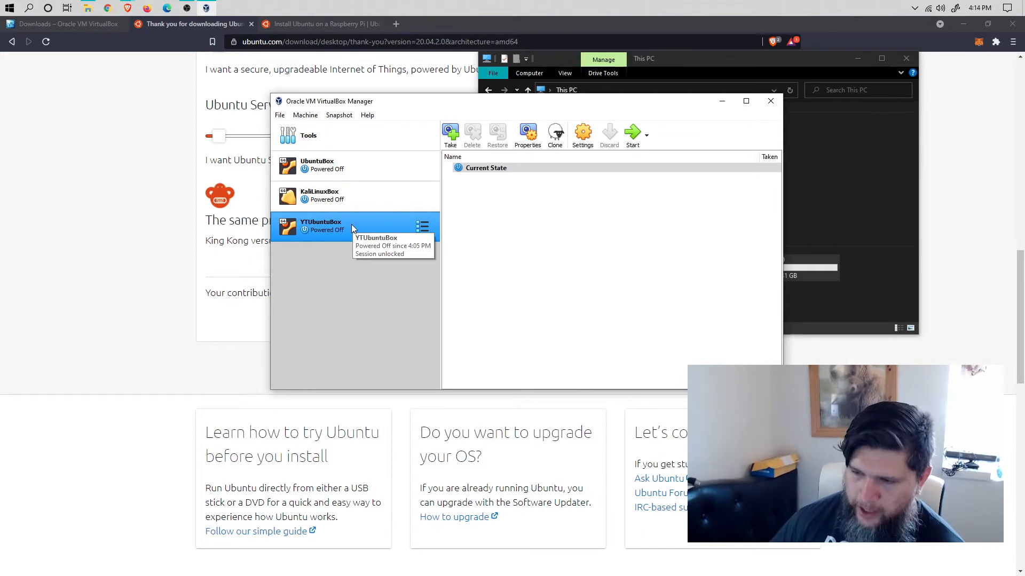
Step: Boot YTUbuntuBox and start the Ubuntu installation in English with the English (US) keyboard layout
click(423, 227)
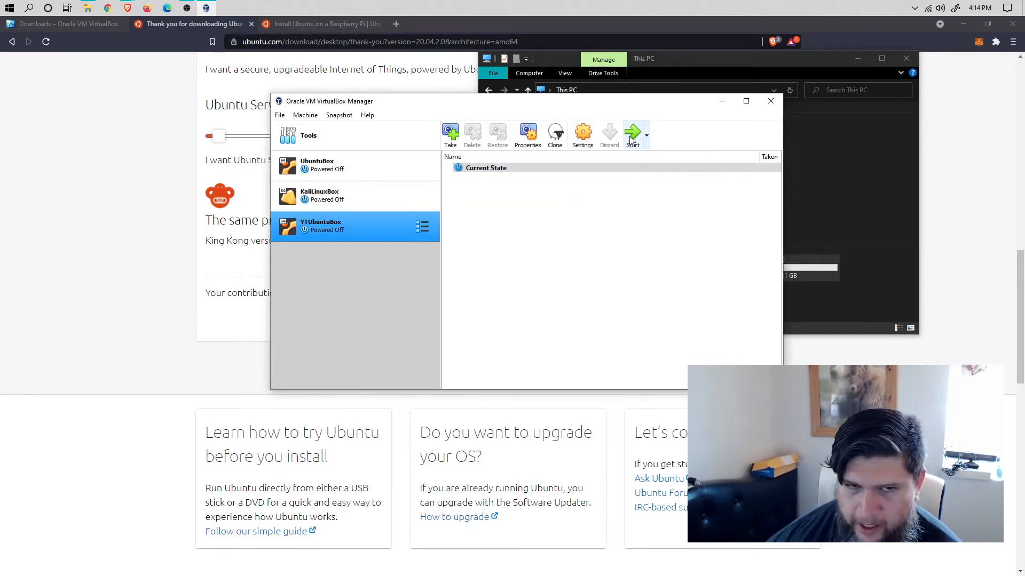
click(632, 137)
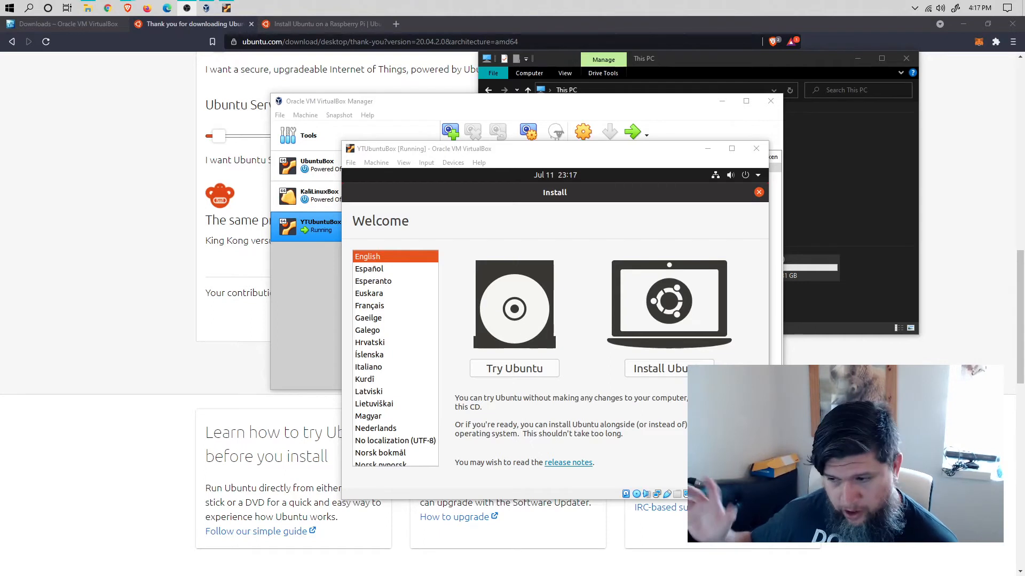
click(563, 156)
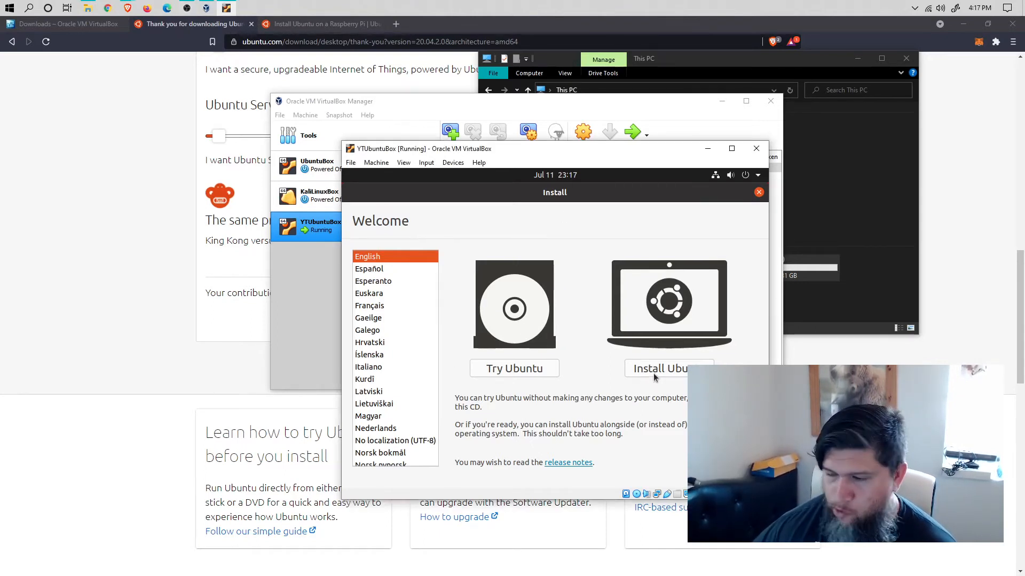
click(676, 372)
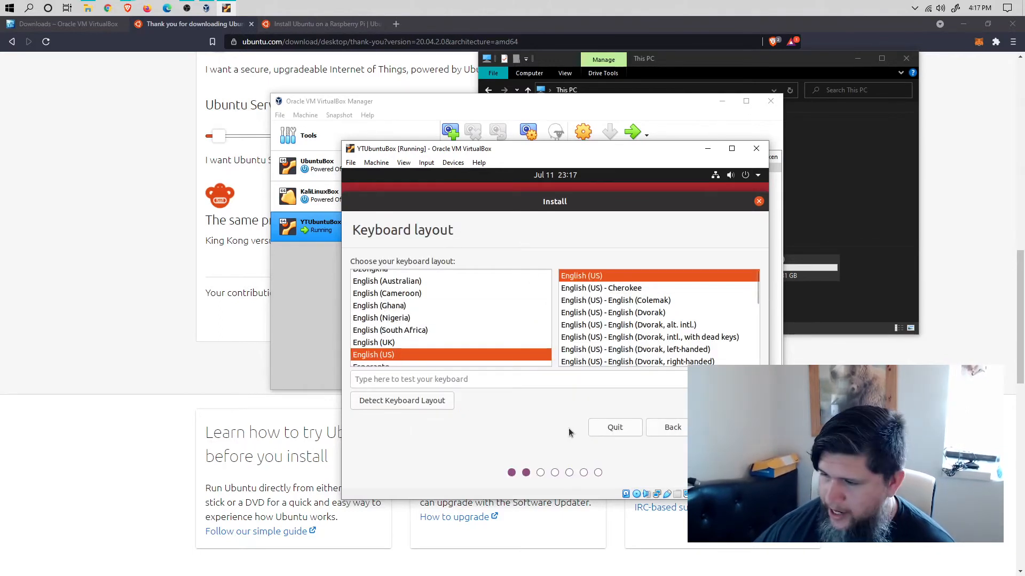
click(729, 428)
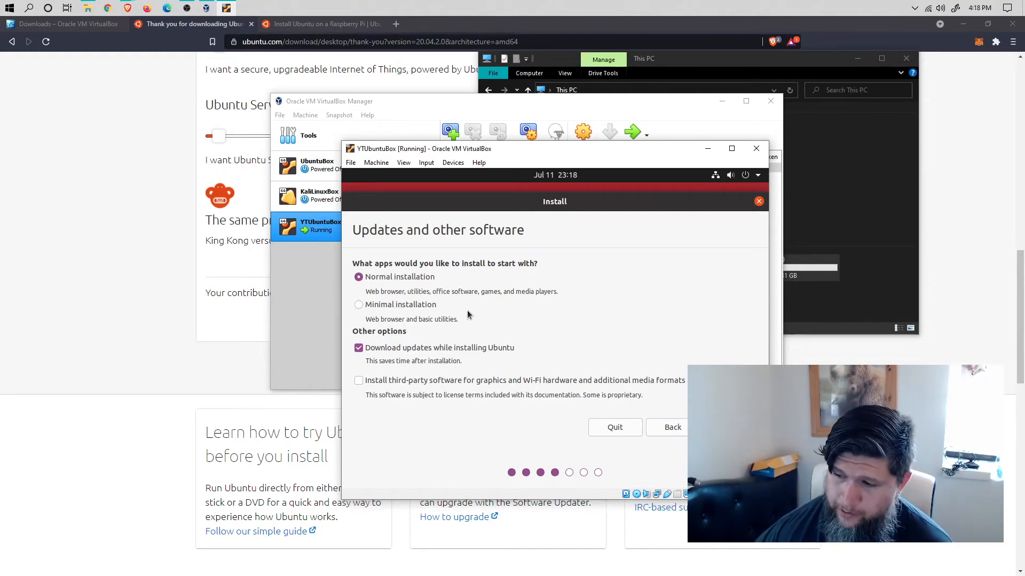
Step: Choose a minimal installation with third-party software and proceed with the option to erase the disk and install Ubuntu
click(359, 305)
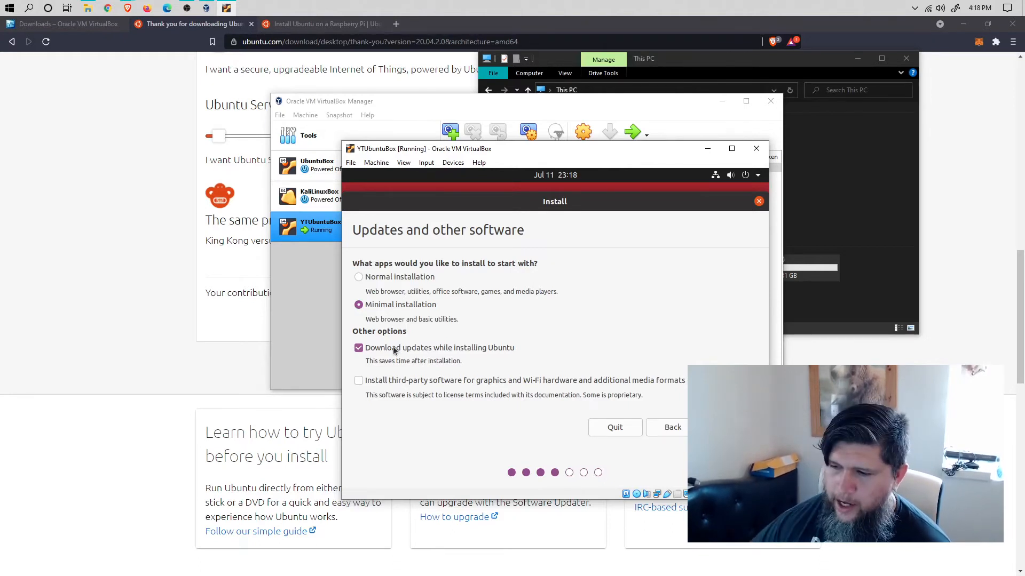
click(359, 381)
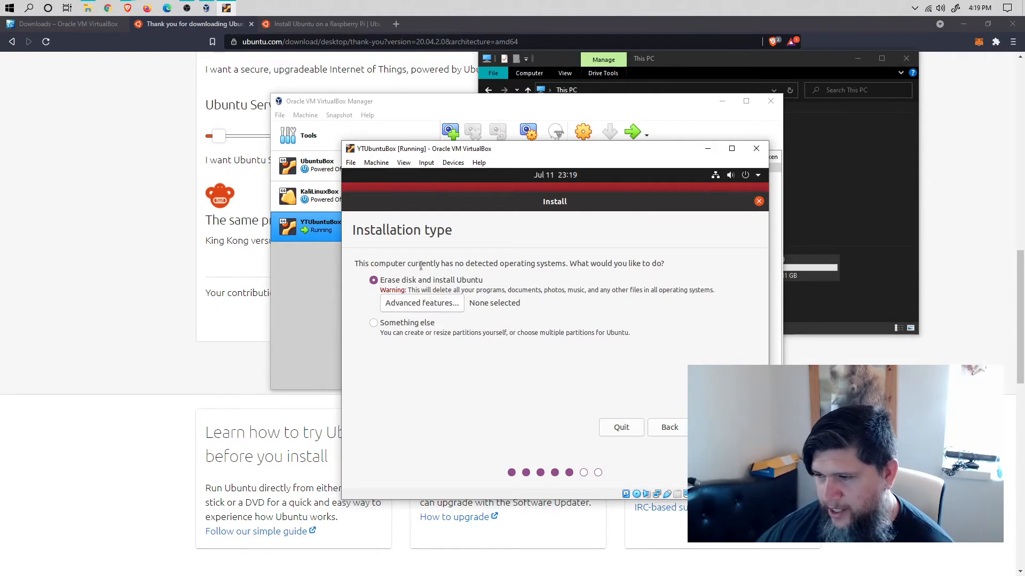
click(728, 428)
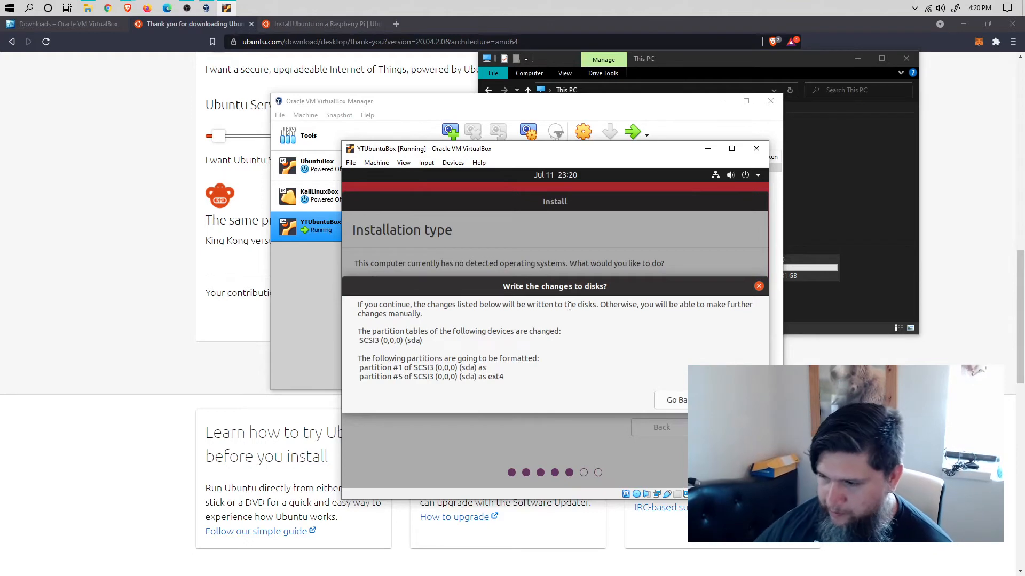
Step: Read which device's partition table is changed and which partitions are formatted in the disk changes confirmation
drag(381, 332, 560, 332)
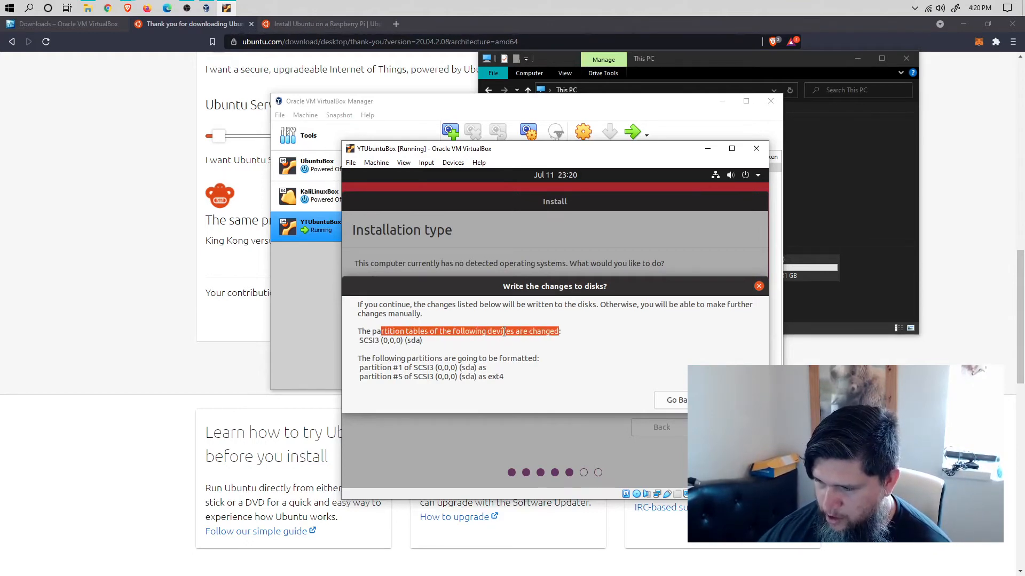
click(504, 332)
drag(359, 341, 435, 358)
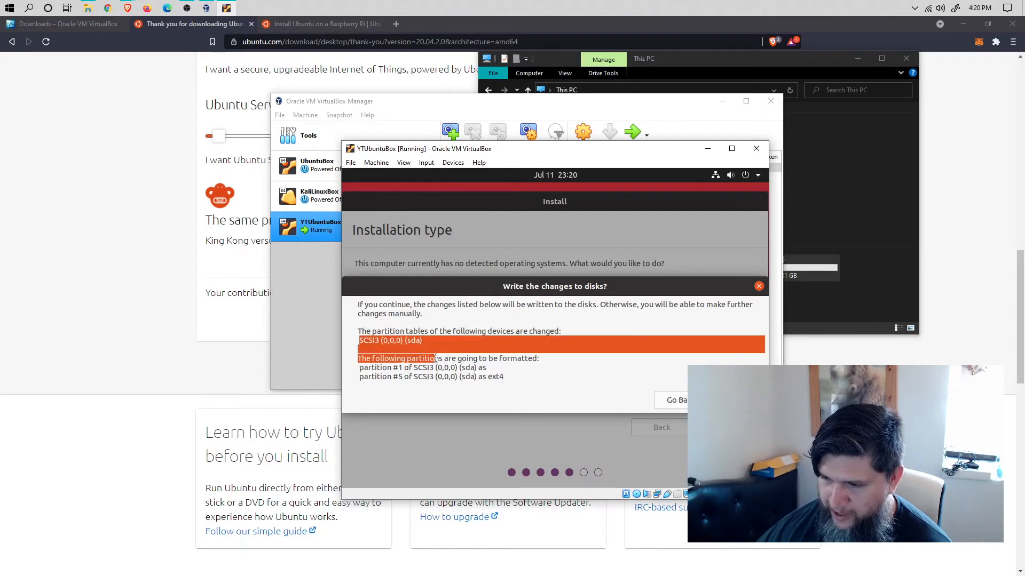
double_click(413, 340)
drag(363, 341, 450, 343)
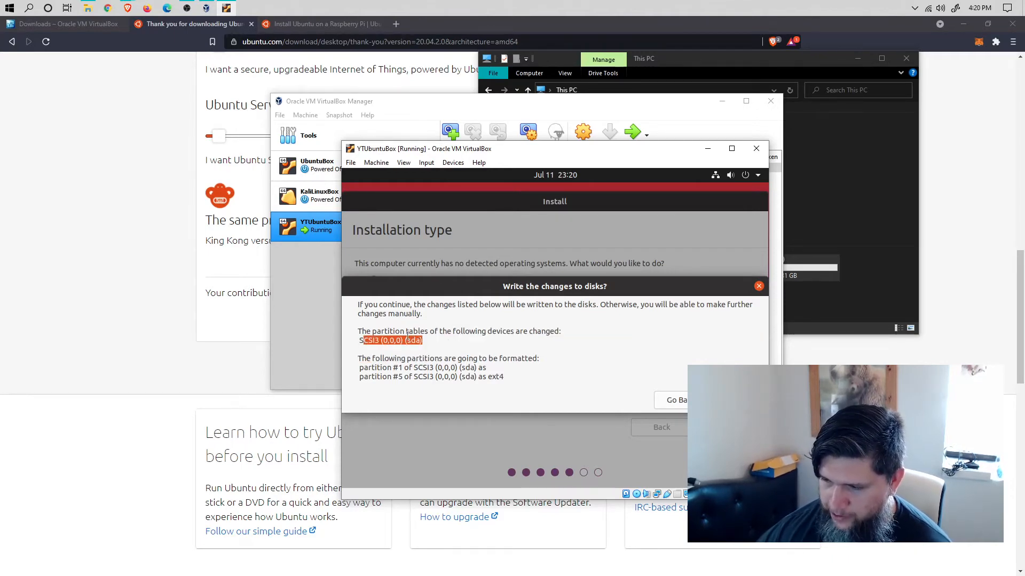
drag(357, 358, 515, 370)
click(486, 379)
click(456, 368)
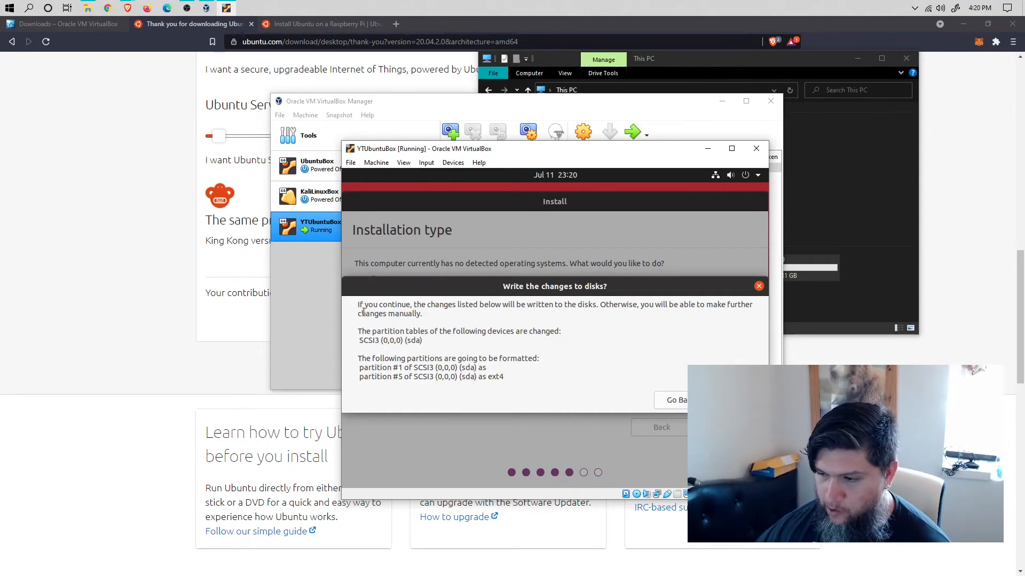
Step: Confirm writing the listed partition changes to the virtual disk and continue the installation
mouse_move(364, 320)
mouse_down()
mouse_move(525, 360)
mouse_move(361, 324)
mouse_up()
click(539, 378)
click(471, 334)
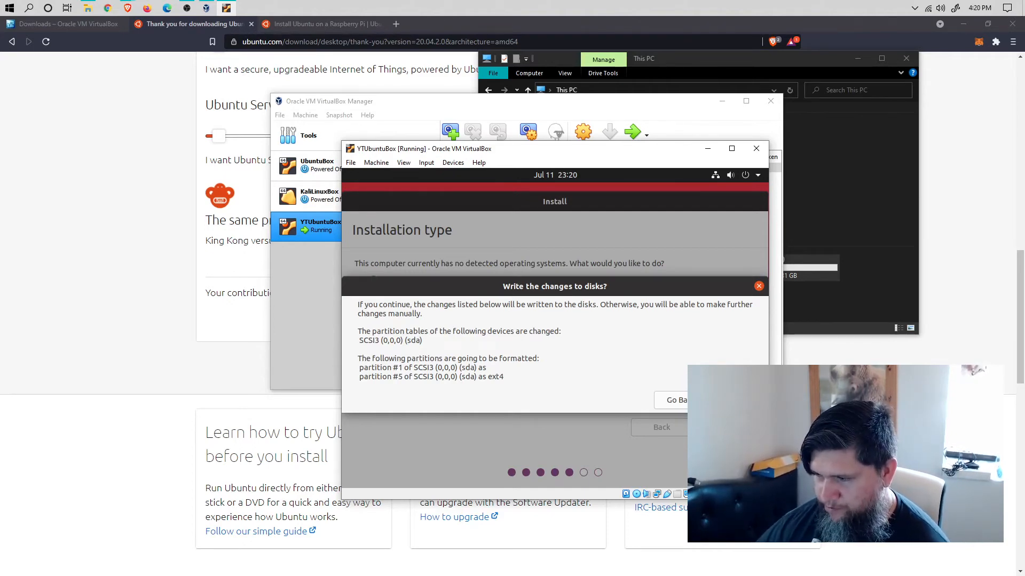
click(735, 401)
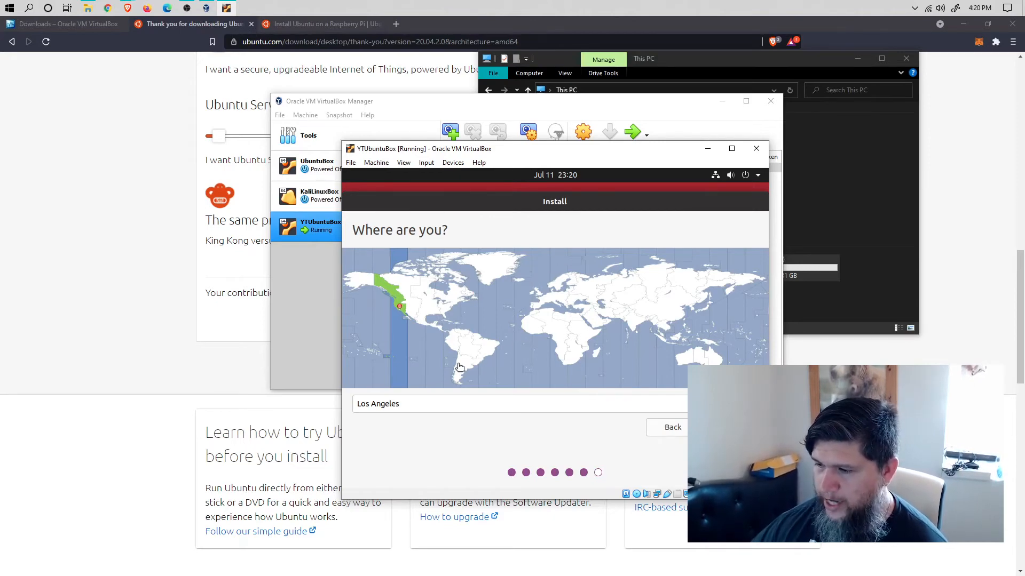
Step: Try picking different time zones on the world map, including Mexico City and Pitcairn
click(434, 348)
click(398, 344)
click(417, 345)
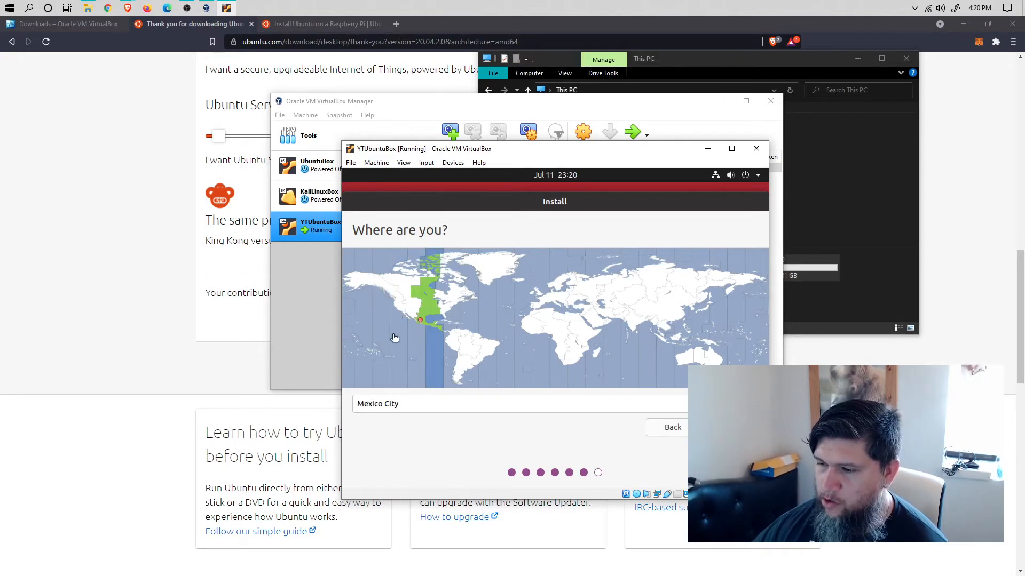
click(409, 343)
click(401, 348)
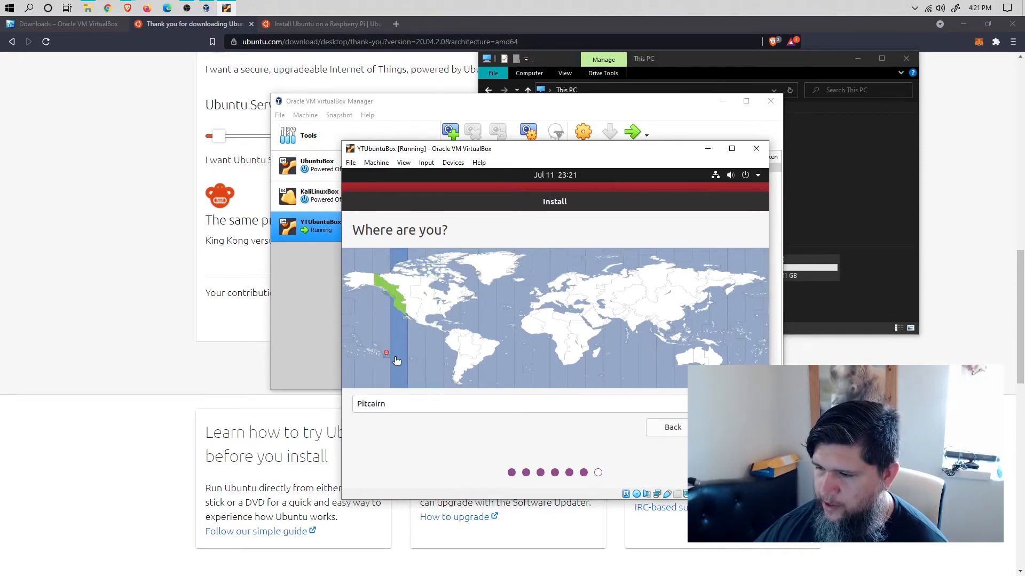
Step: Set the installation's location to Los Angeles Time (United States) and continue to the account details
click(410, 406)
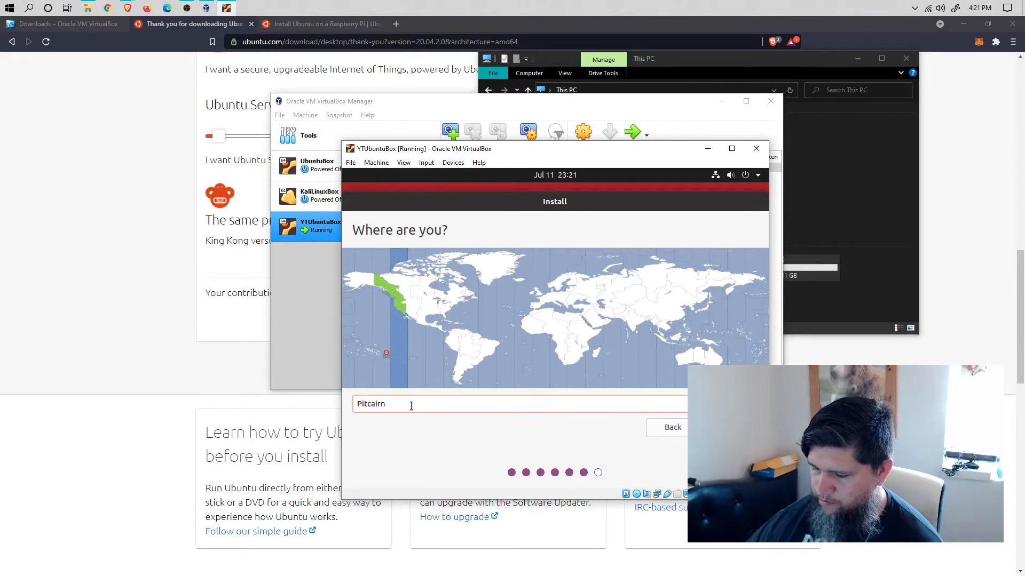
key(BackSpace)
key(BackSpace)
key(BackSpace)
key(BackSpace)
key(BackSpace)
key(BackSpace)
key(BackSpace)
key(BackSpace)
text(LOo)
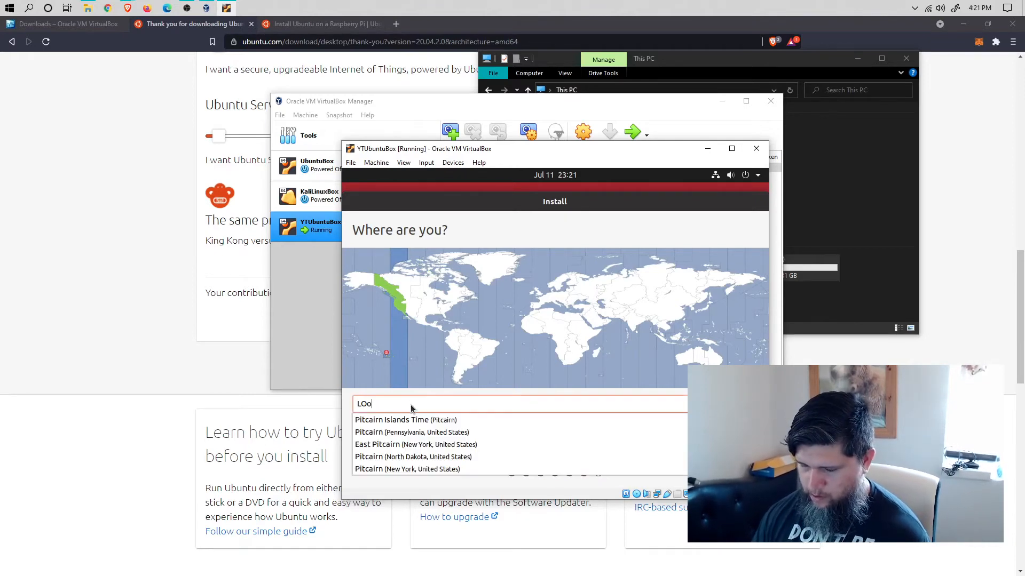
text(s)
key(BackSpace)
key(BackSpace)
key(BackSpace)
key(BackSpace)
text(L)
key(BackSpace)
text(Los An)
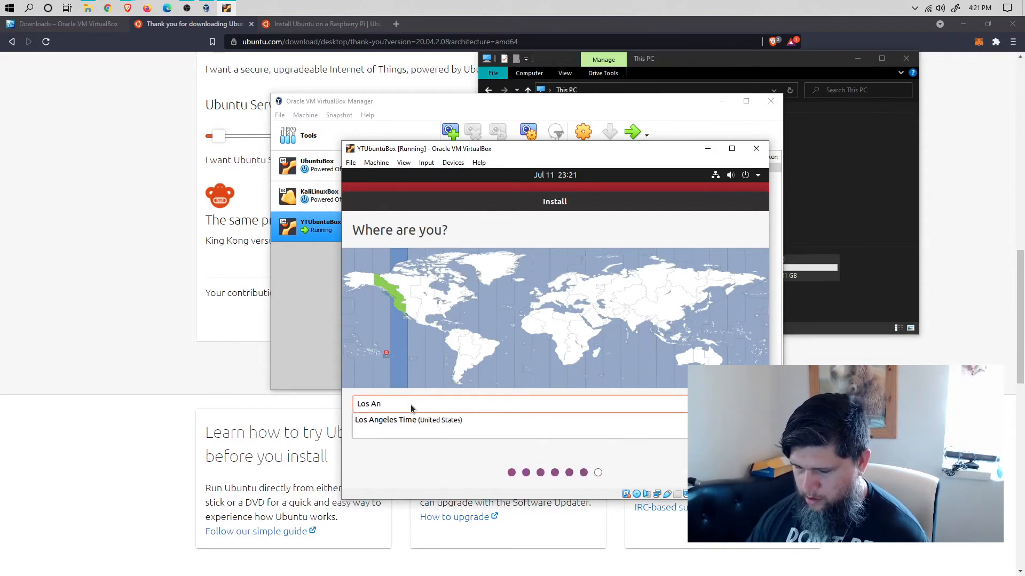
click(417, 419)
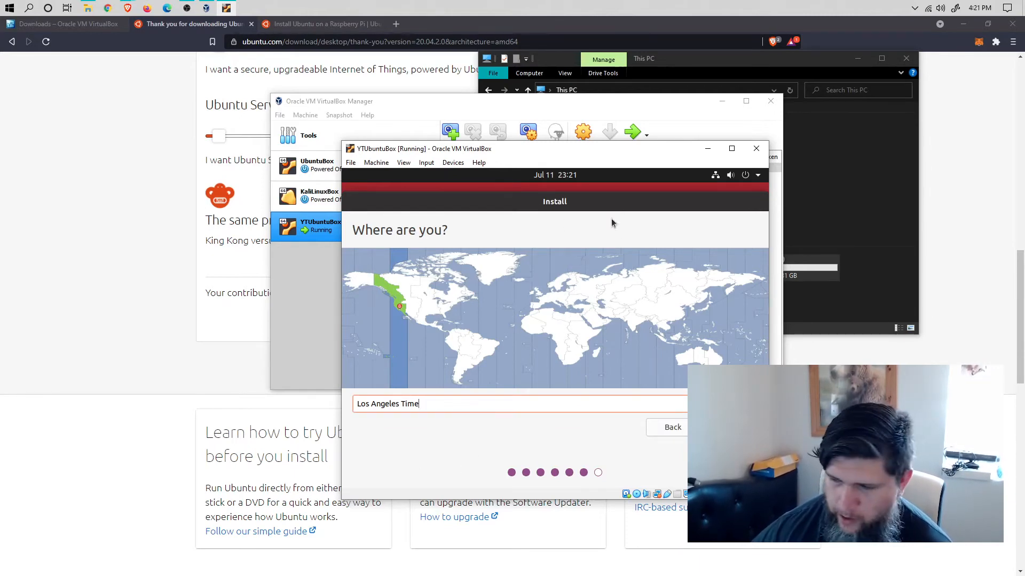
key(Return)
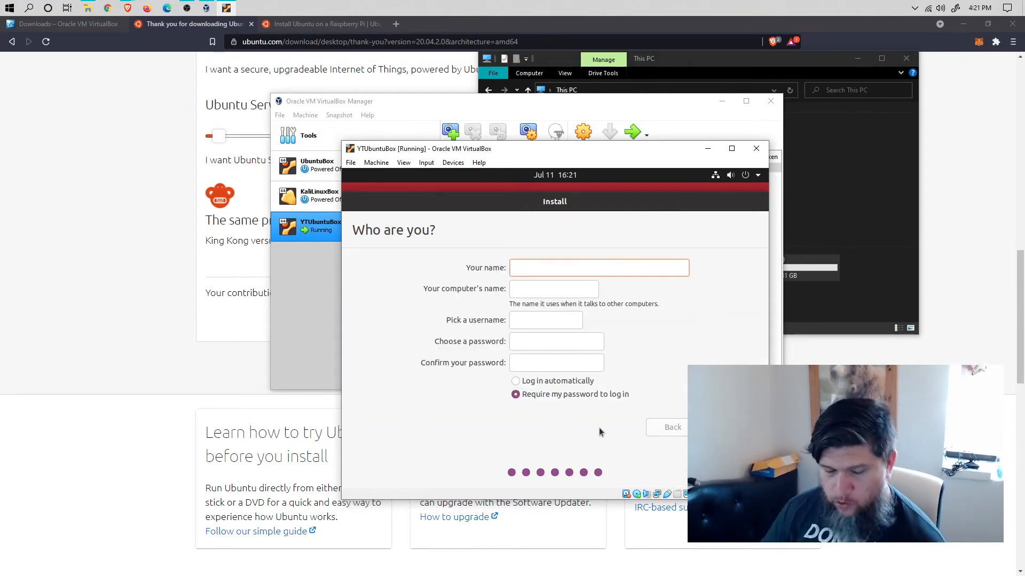
Step: Fill in the account holder's name and the username, and name the computer UbuntuBox
text(WulfersGames)
key(Tab)
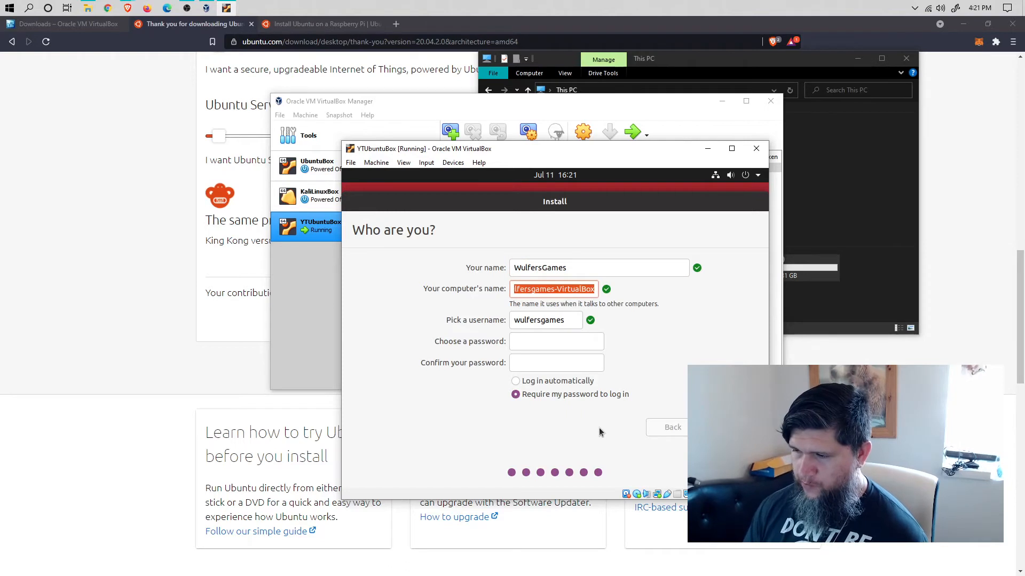
key(BackSpace)
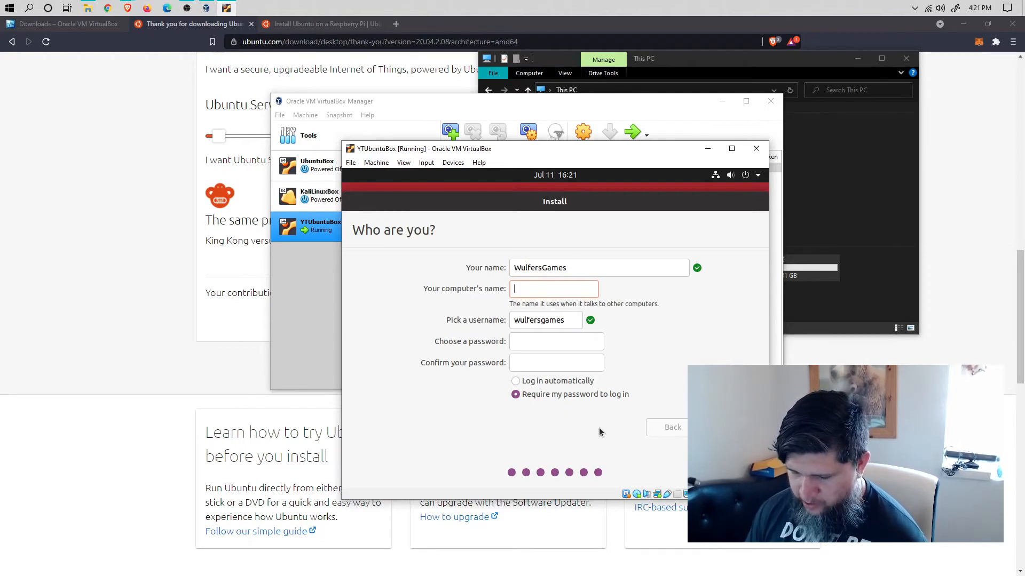
text(UbuntuBox)
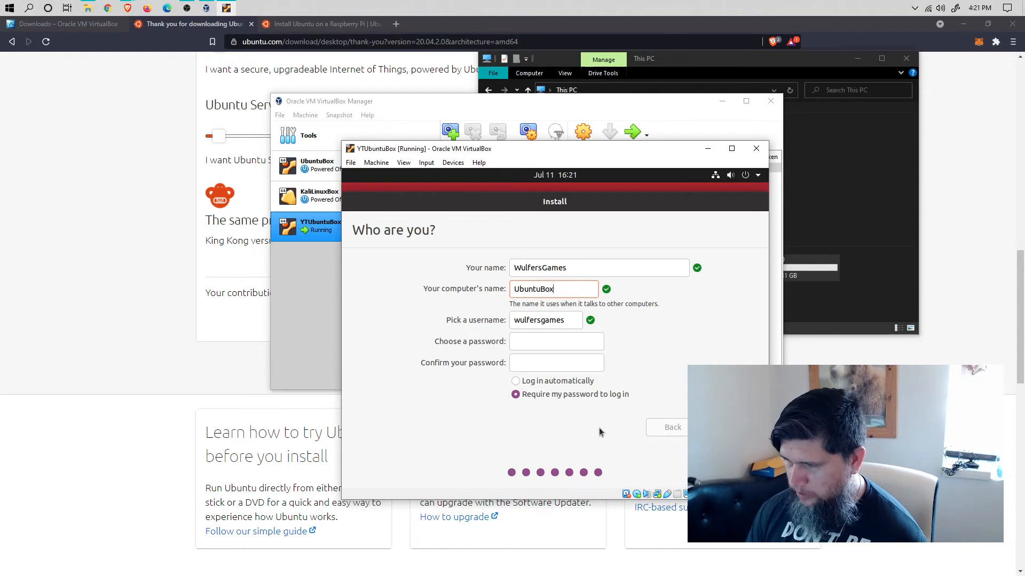
key(Tab)
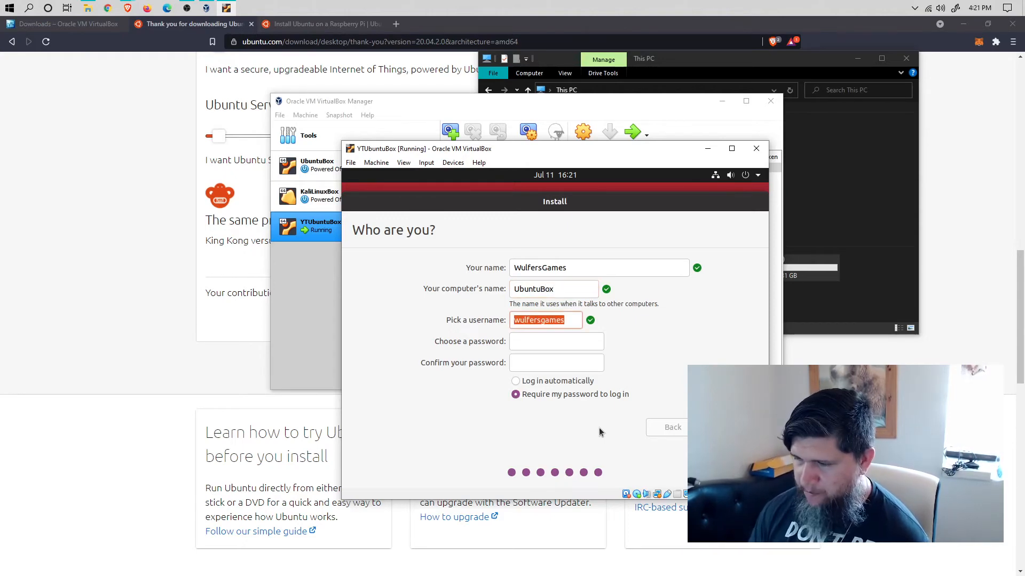
text(wul)
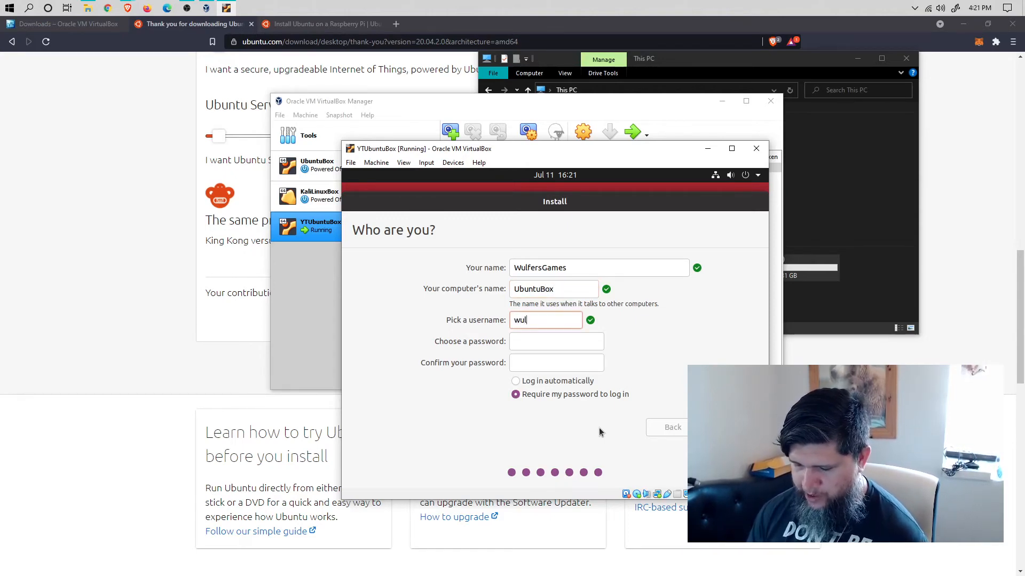
text(fersgames)
key(Tab)
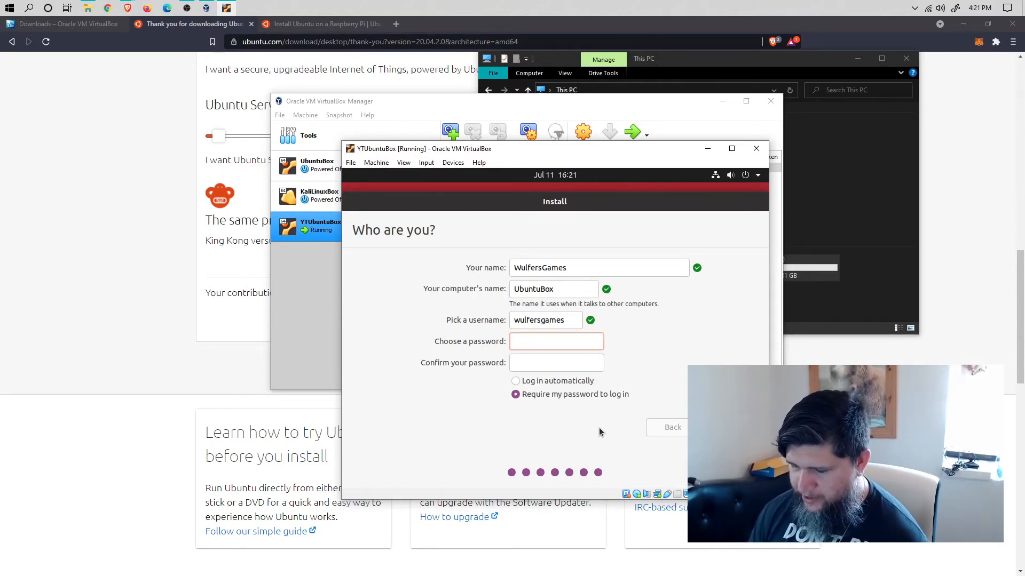
Step: Enter and confirm the account password, keeping the option to require it at login
text(**********)
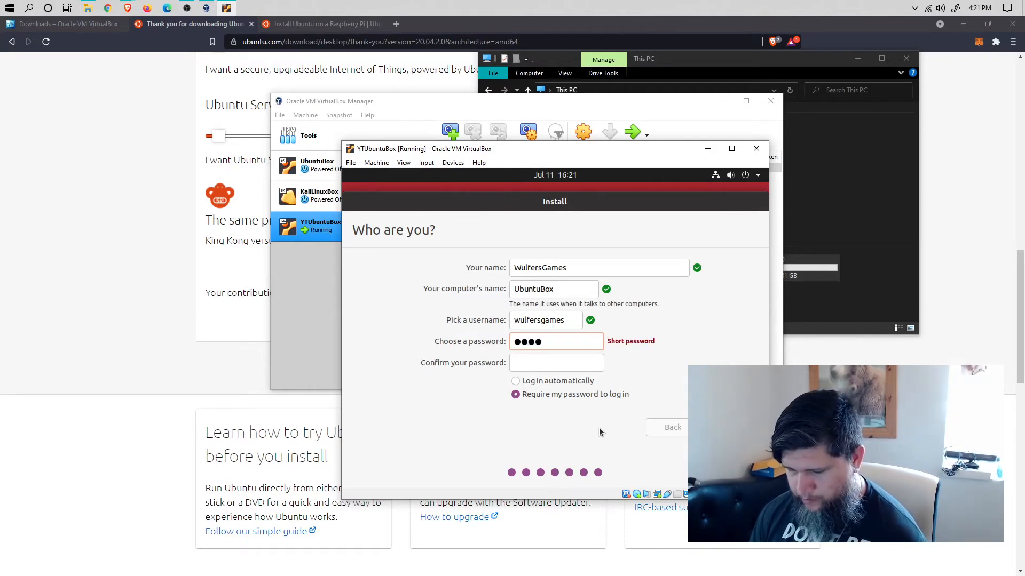
text(*)
key(Tab)
text(*********)
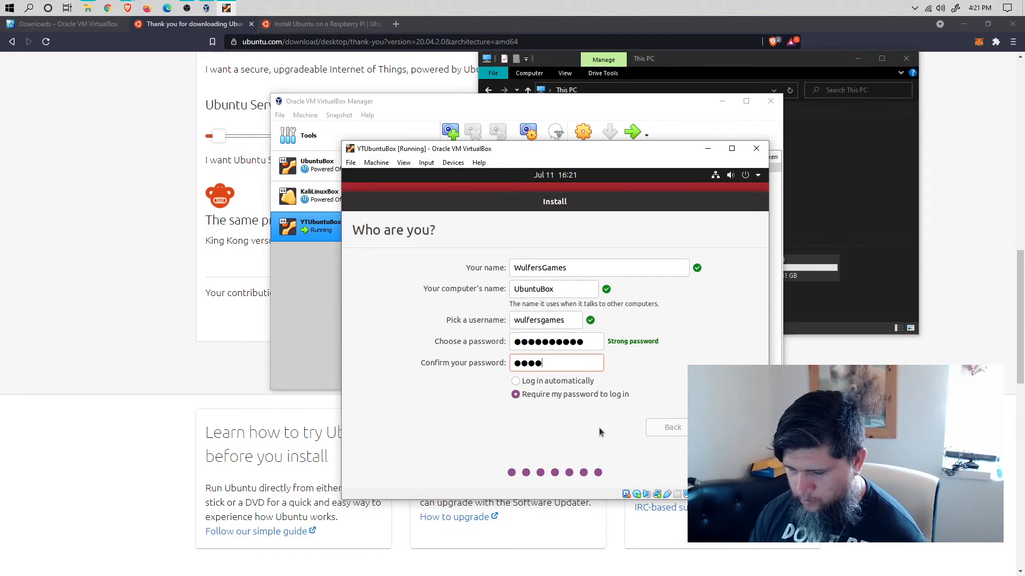
text(*)
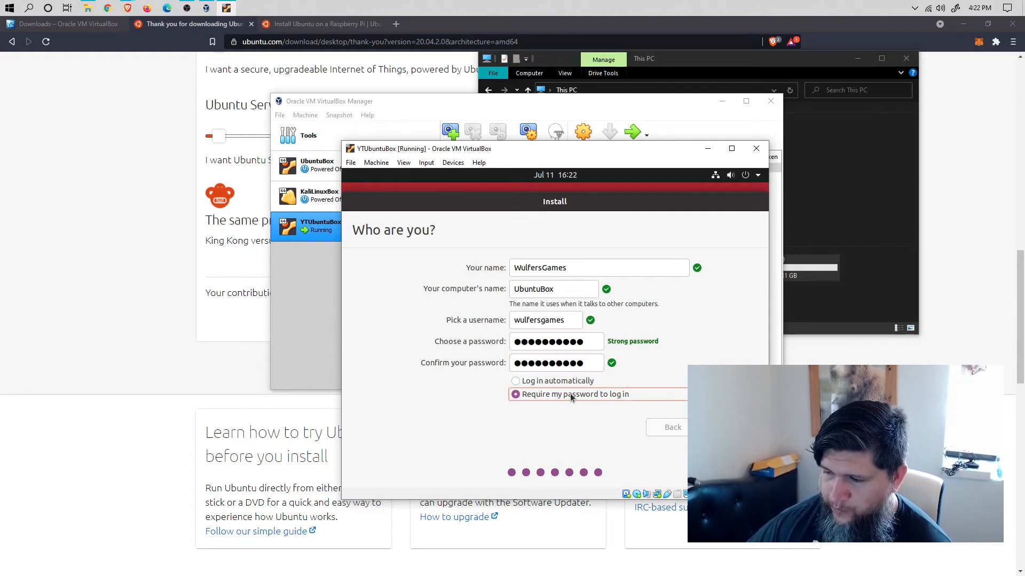
click(567, 385)
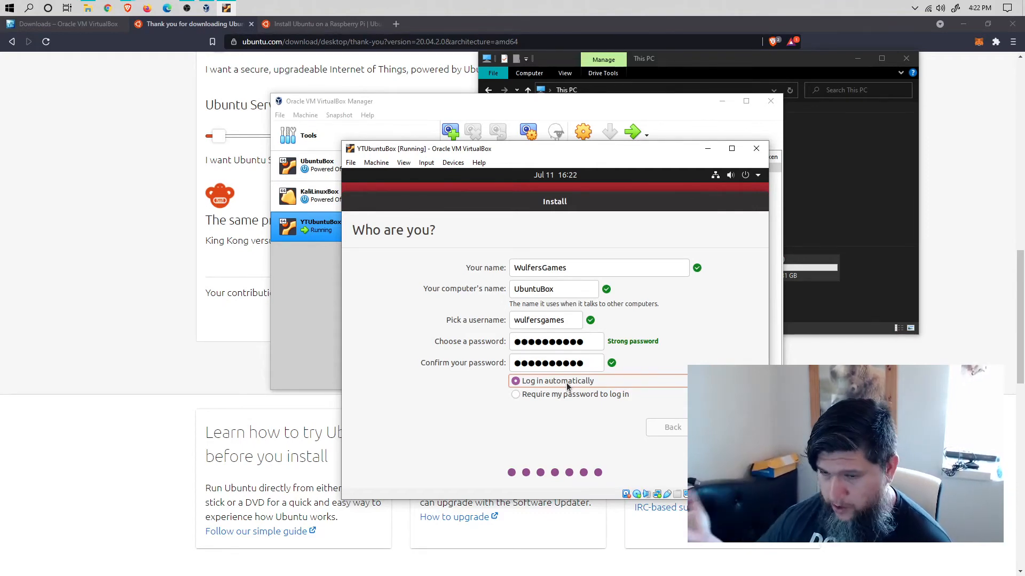
click(556, 395)
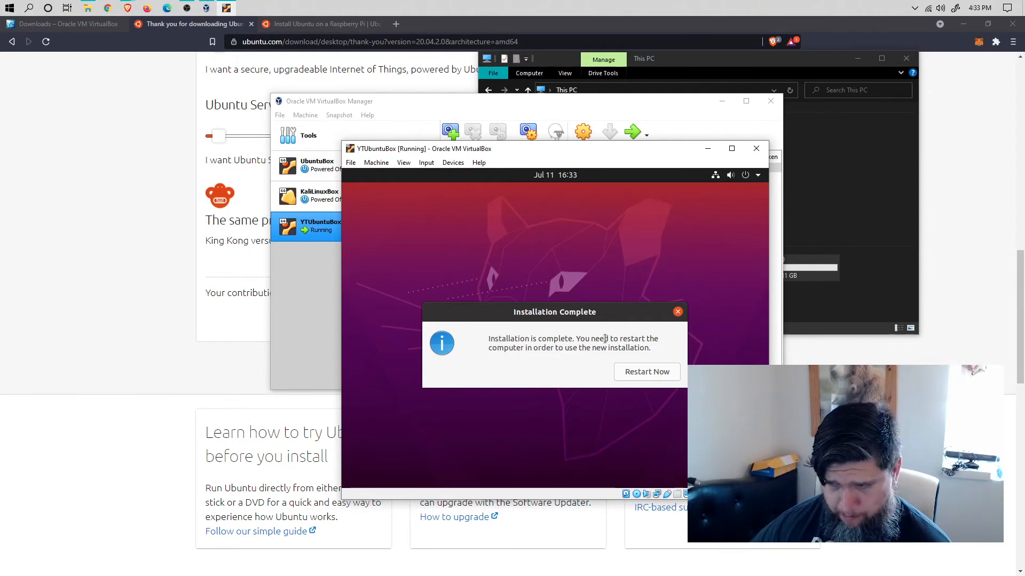
Step: Restart into the installed system, removing the Ubuntu installation disk from the virtual optical drive before continuing the reboot
click(633, 377)
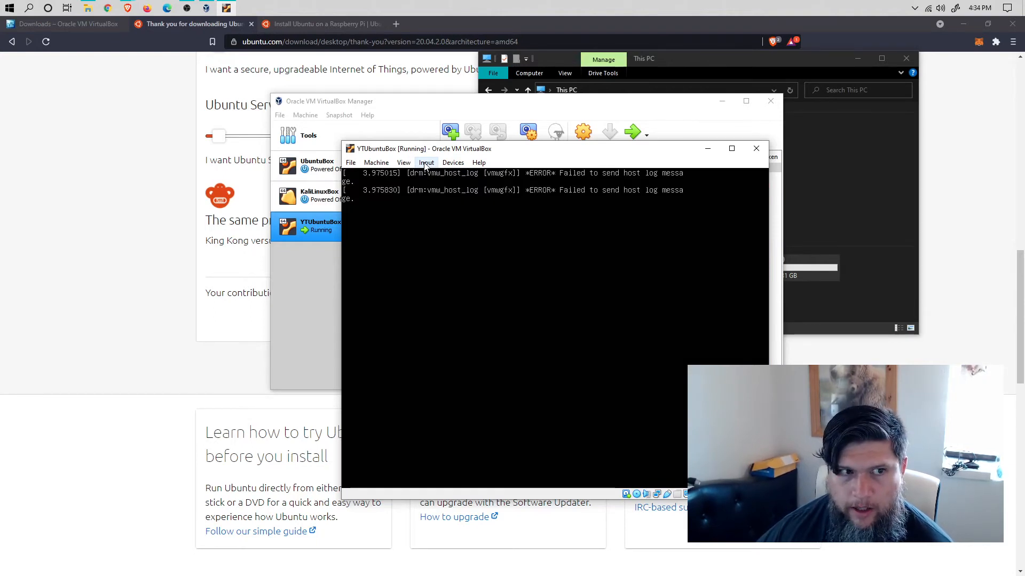
click(426, 163)
mouse_move(453, 163)
mouse_move(476, 175)
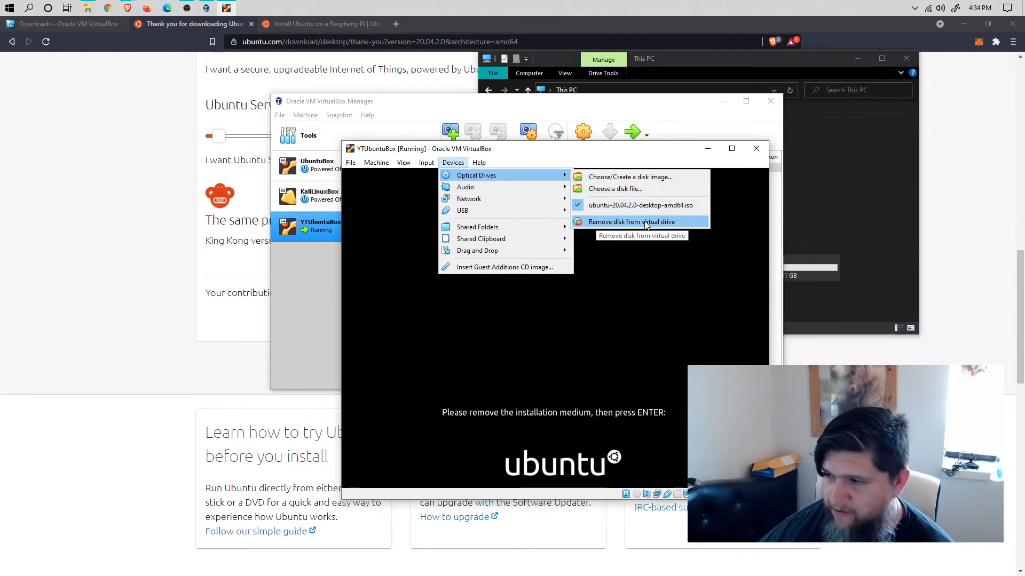
click(588, 207)
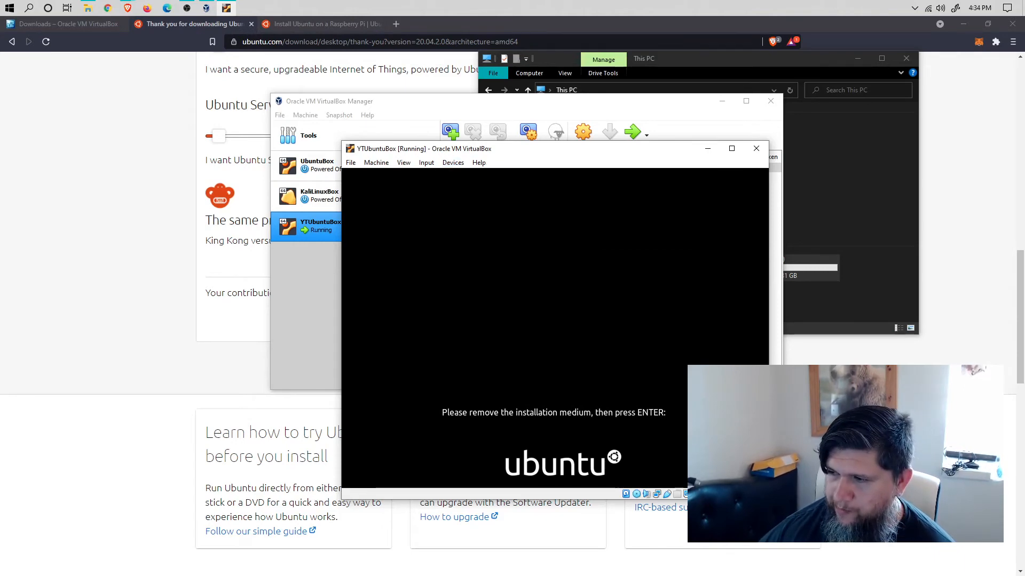
click(453, 163)
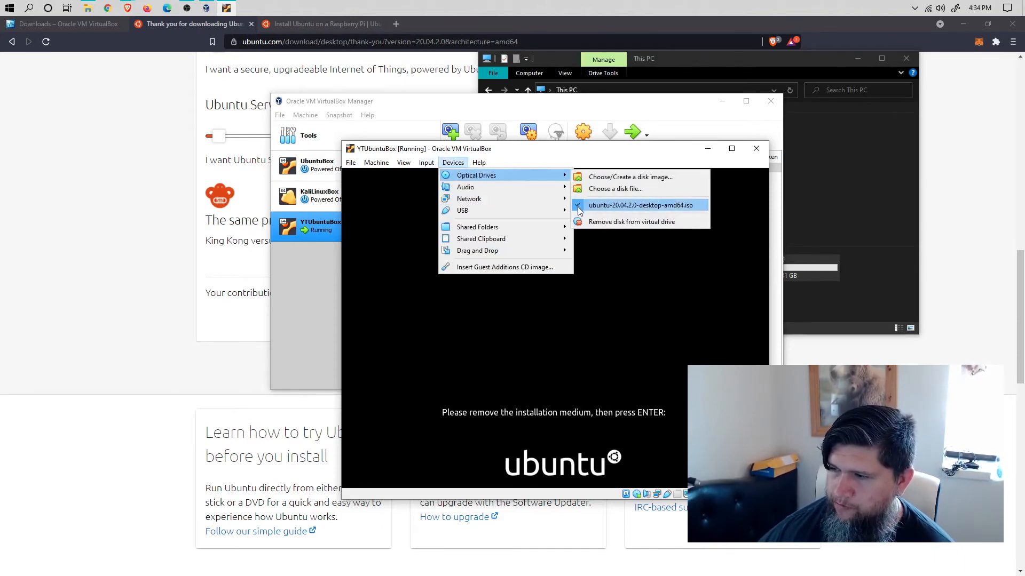
click(594, 221)
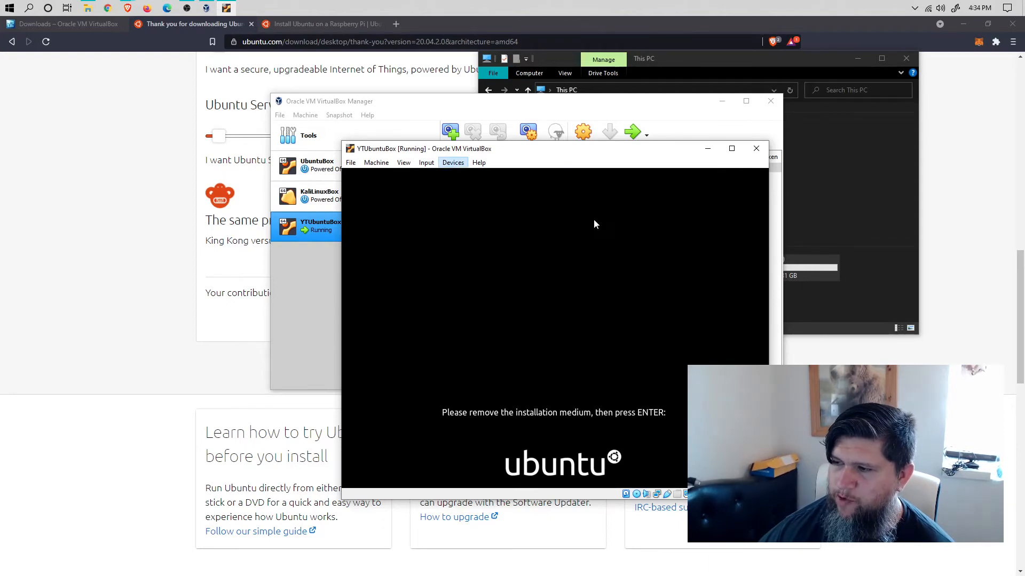
click(533, 358)
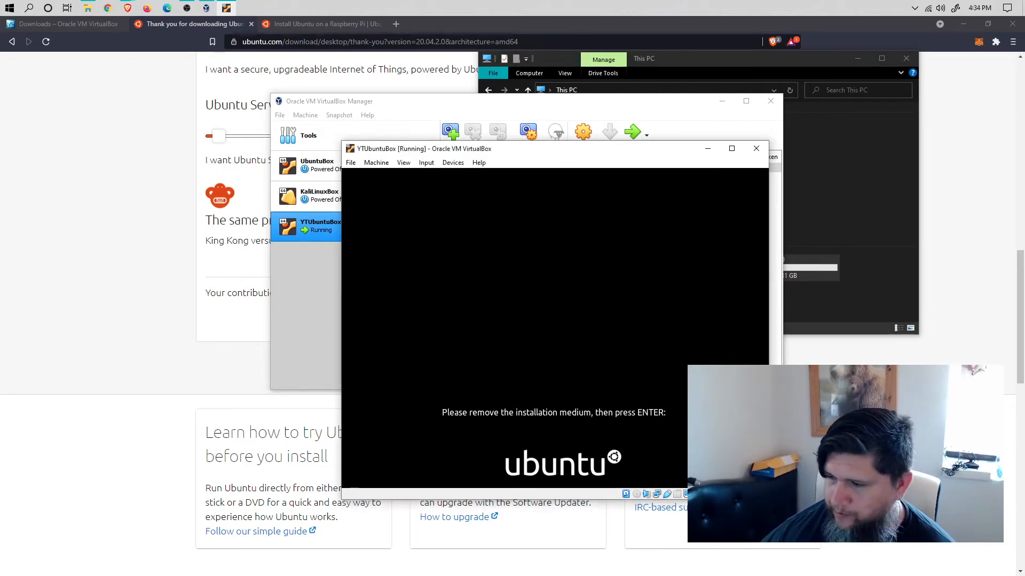
key(Return)
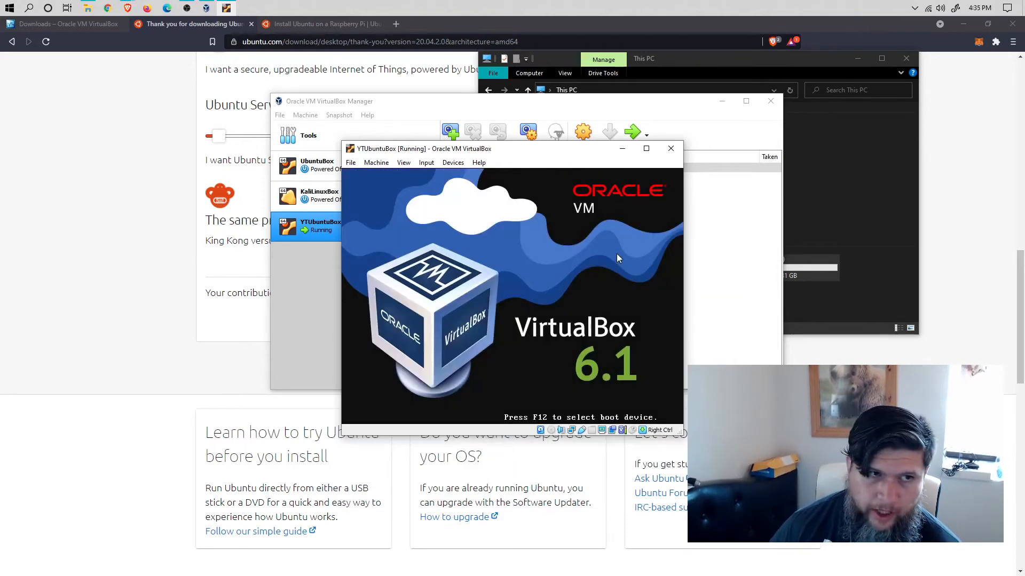
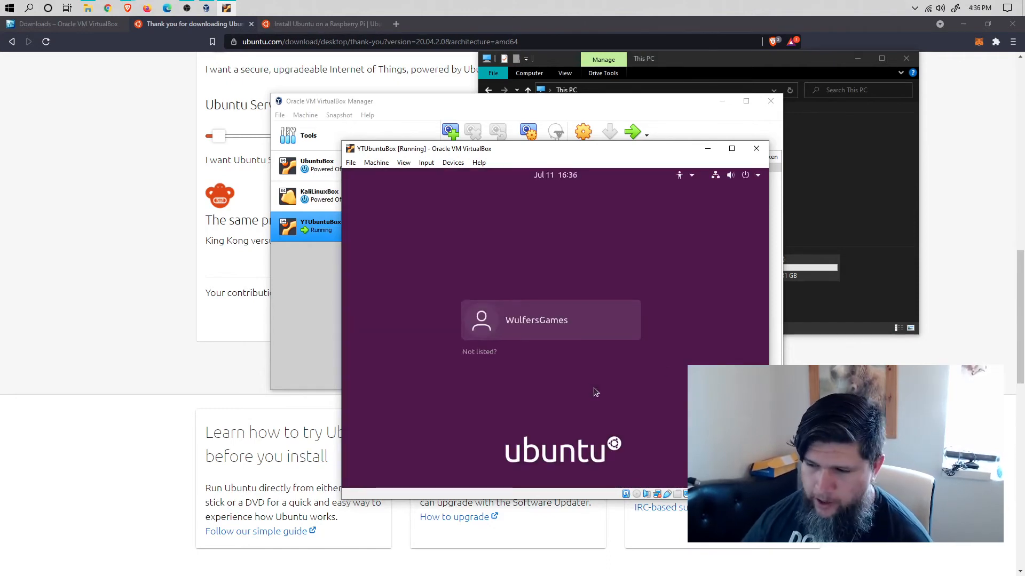
Step: Log in to the new Ubuntu account with the account password
click(552, 323)
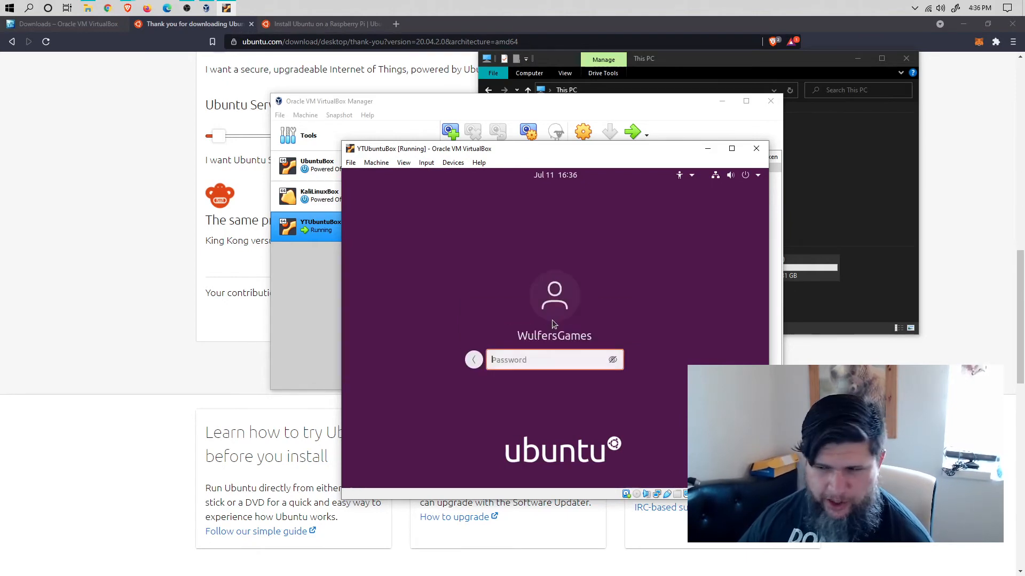
text(***)
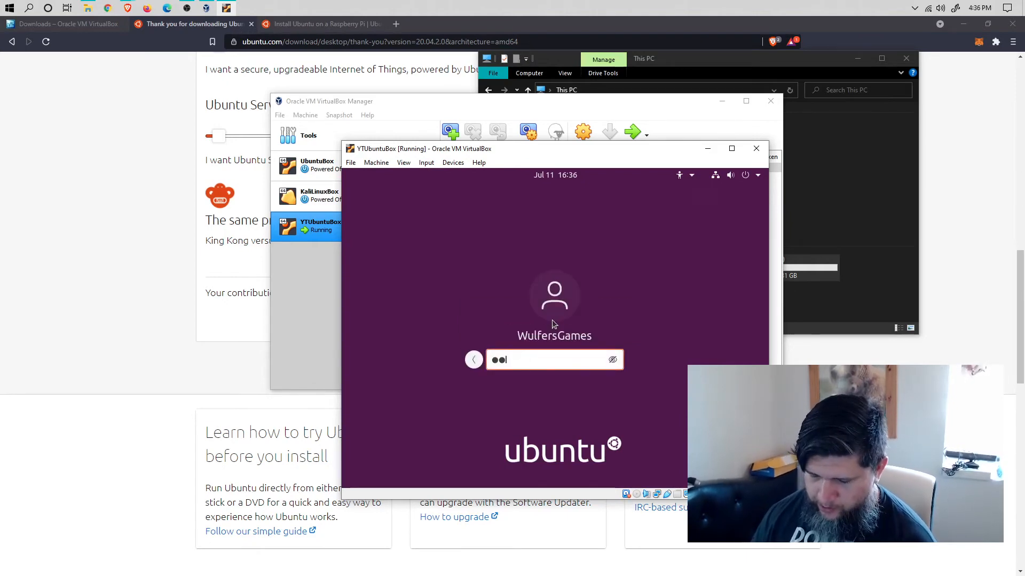
text(********)
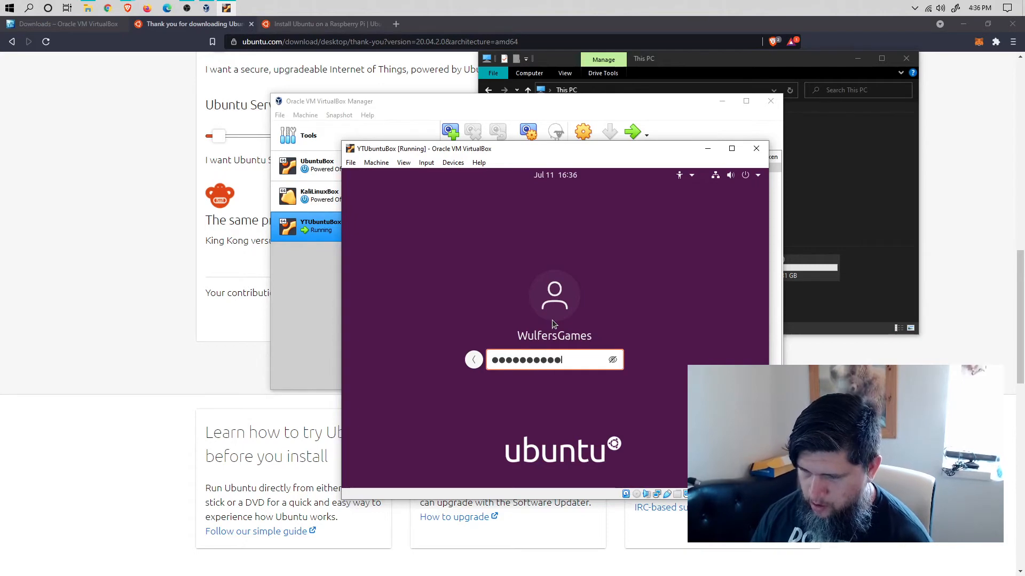
key(Return)
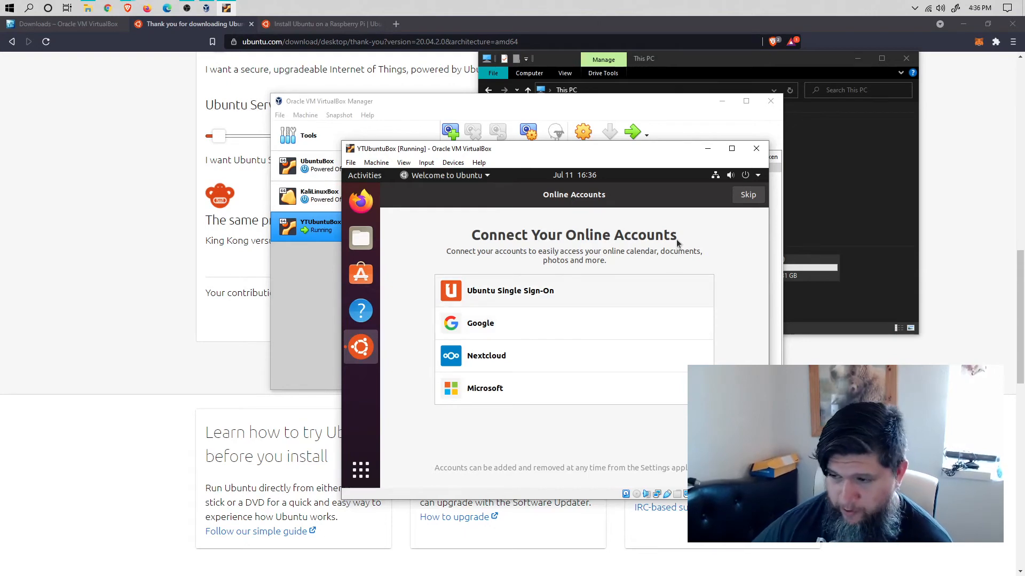
Step: Skip connecting any online accounts in the first-run setup
click(749, 195)
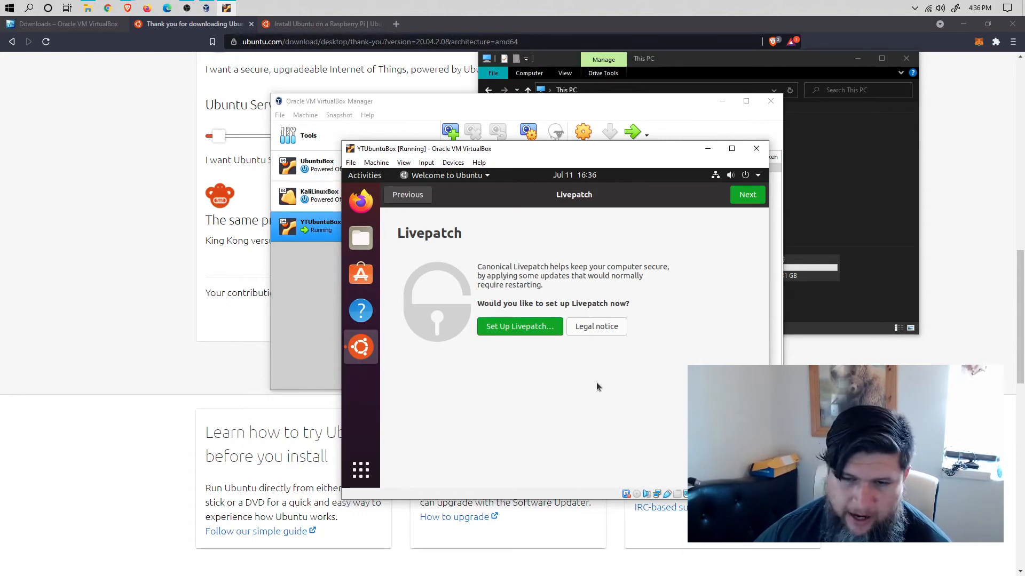
Step: Try to set up Livepatch by authenticating with the account password, cancelling at the Ubuntu One sign-in
click(532, 329)
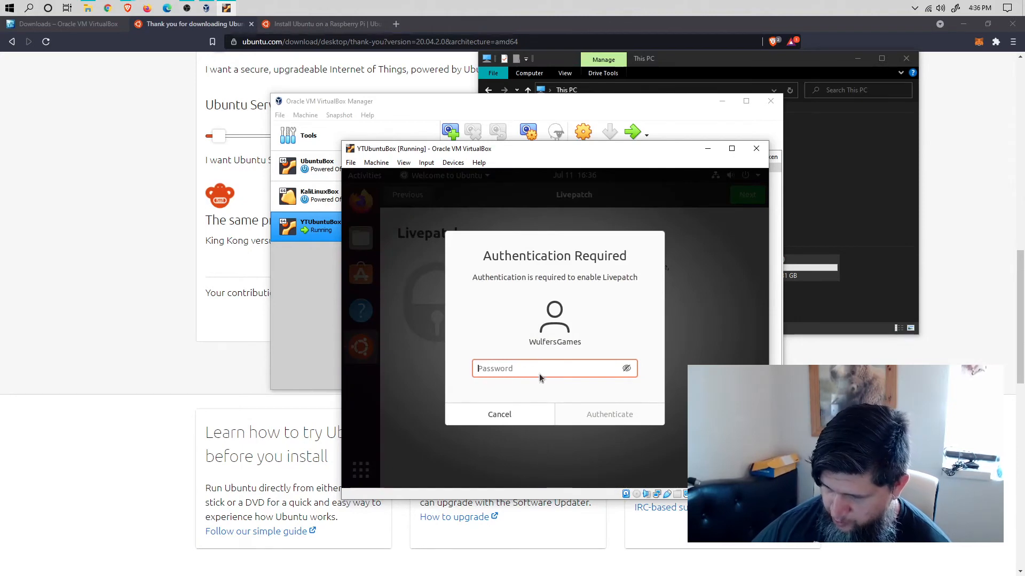
text(******)
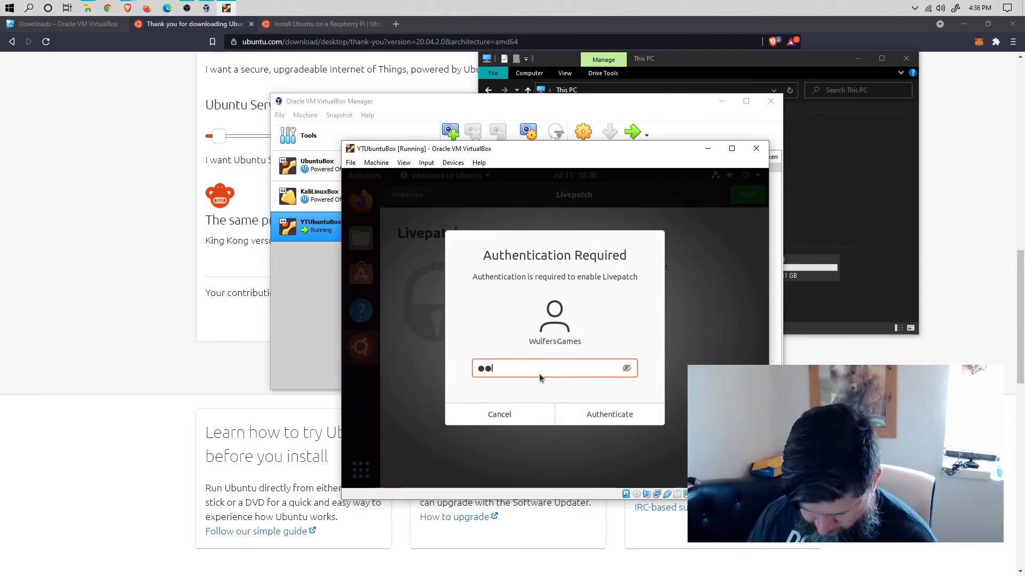
text(*****)
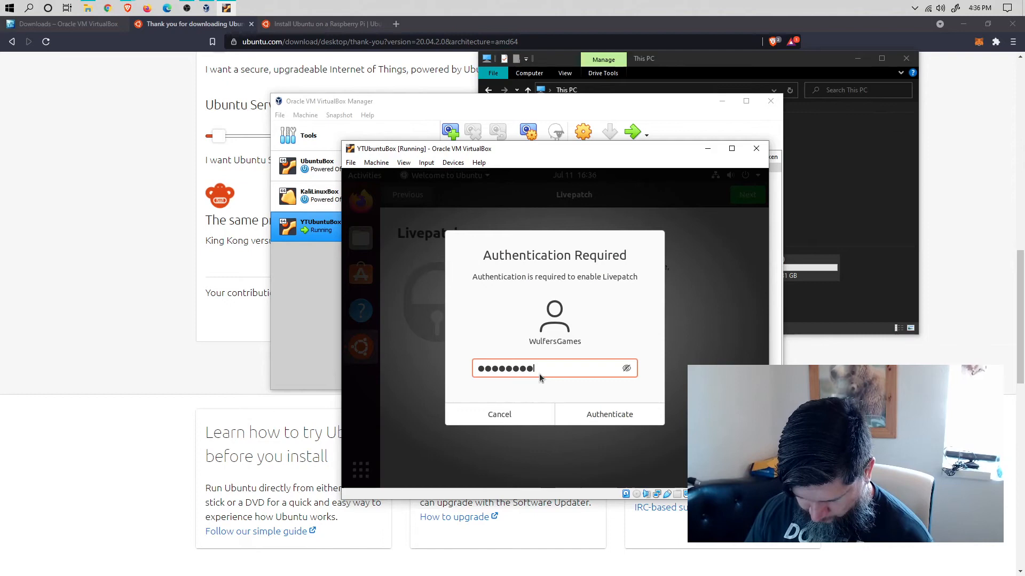
key(Return)
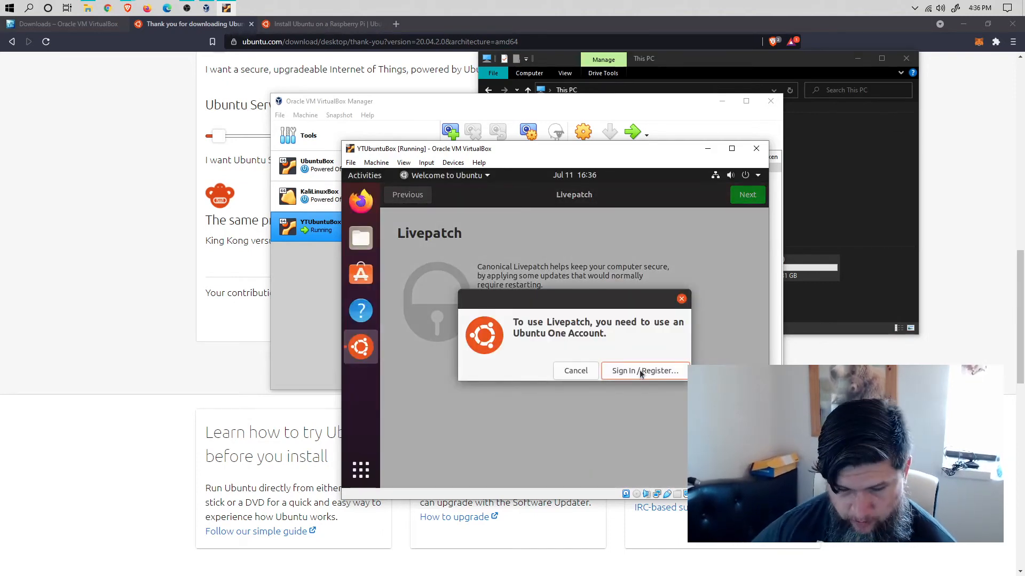
click(585, 371)
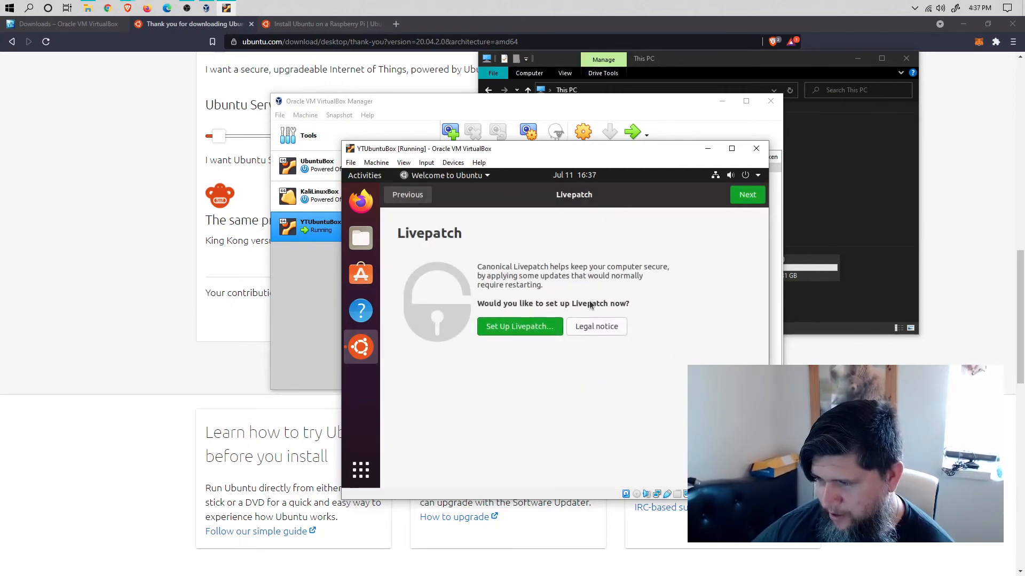
Step: Finish the first-run setup without Livepatch, declining to send system info and leaving Location Services off
click(748, 197)
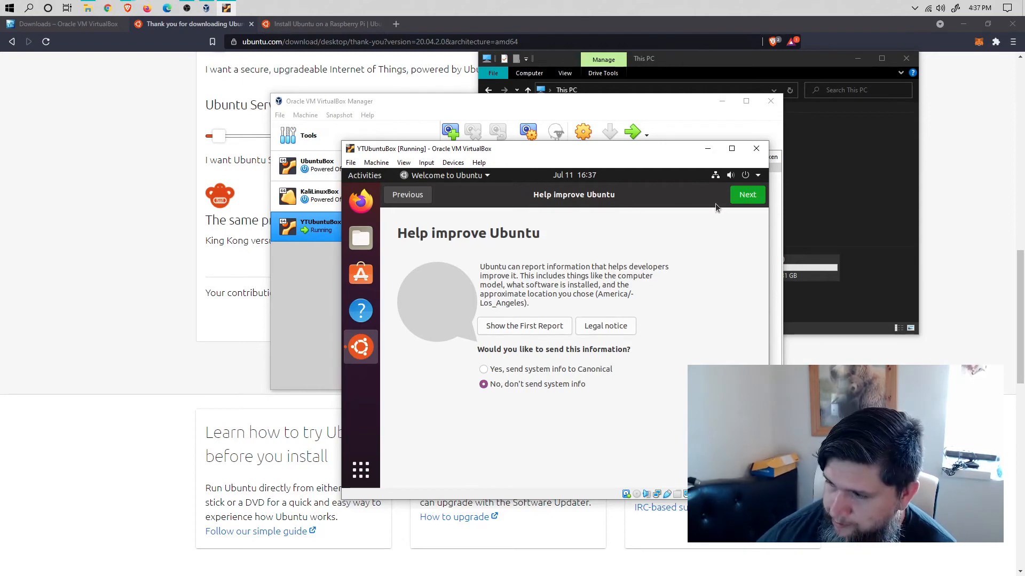
click(741, 200)
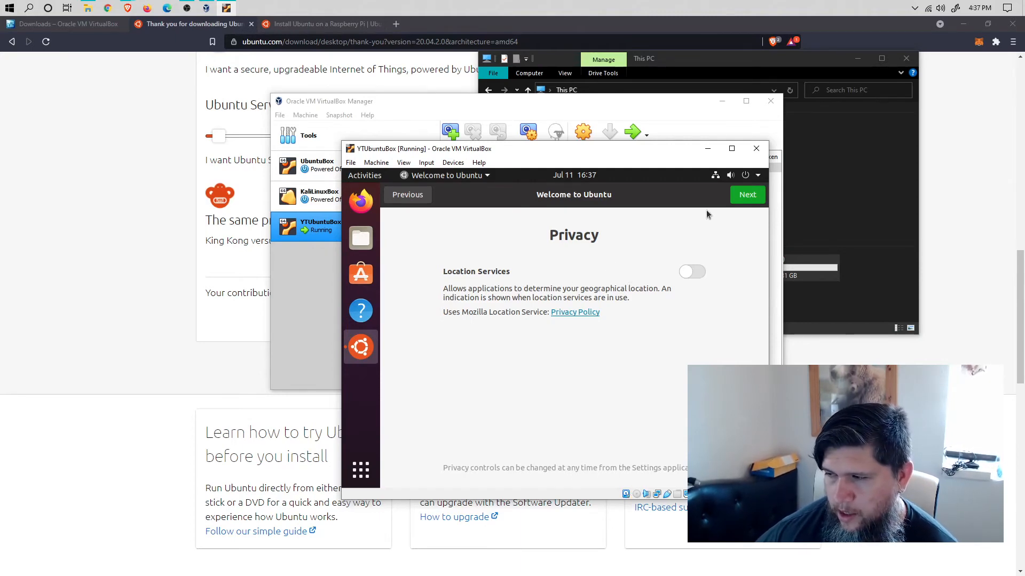
click(756, 197)
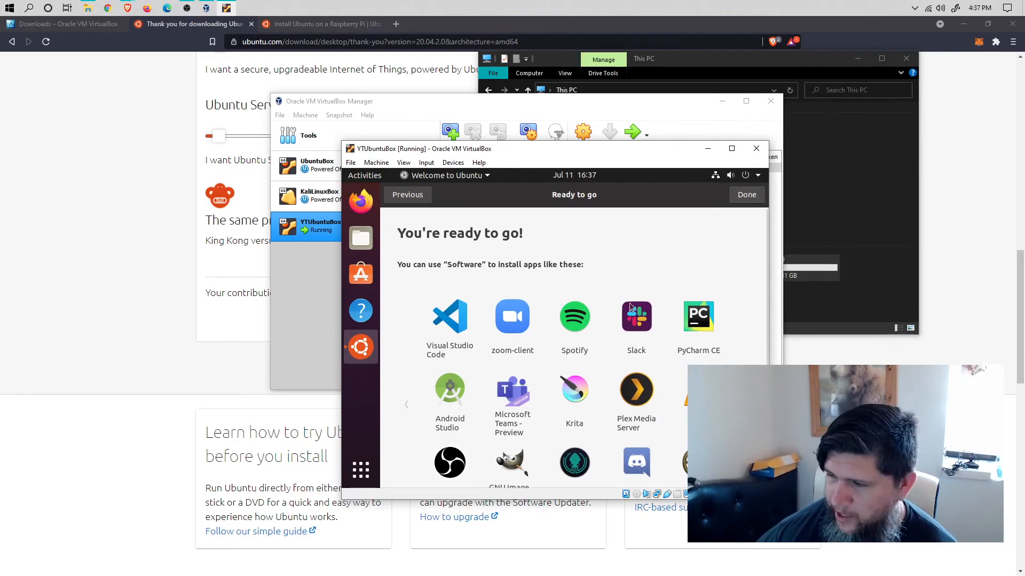
scroll(584, 326, down, 3)
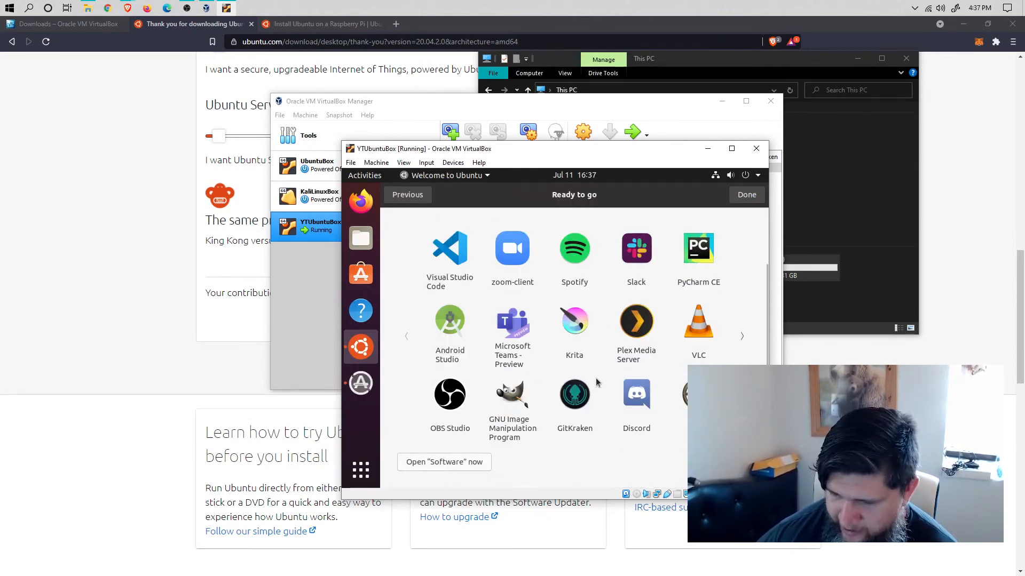
scroll(596, 378, up, 3)
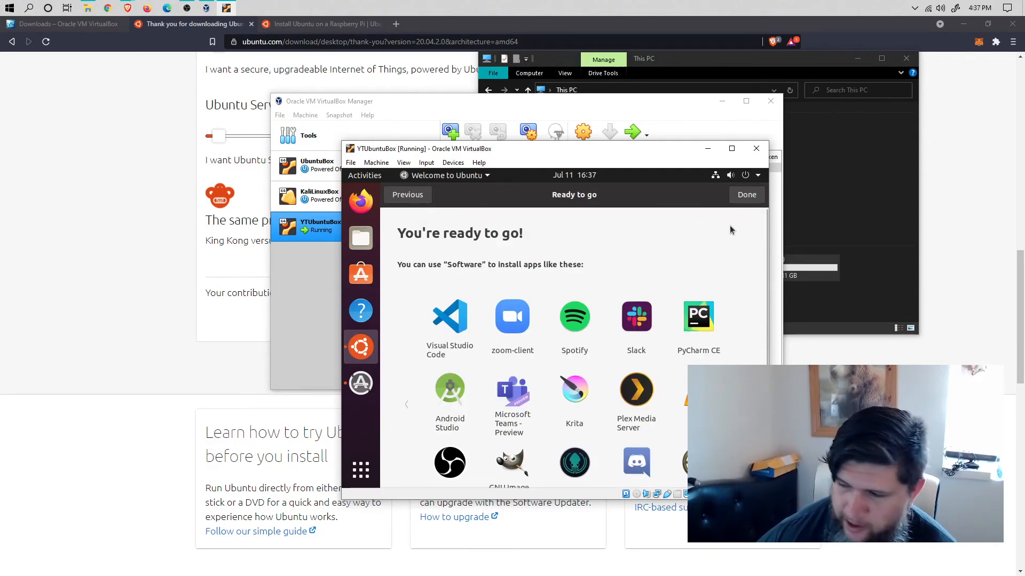
click(744, 194)
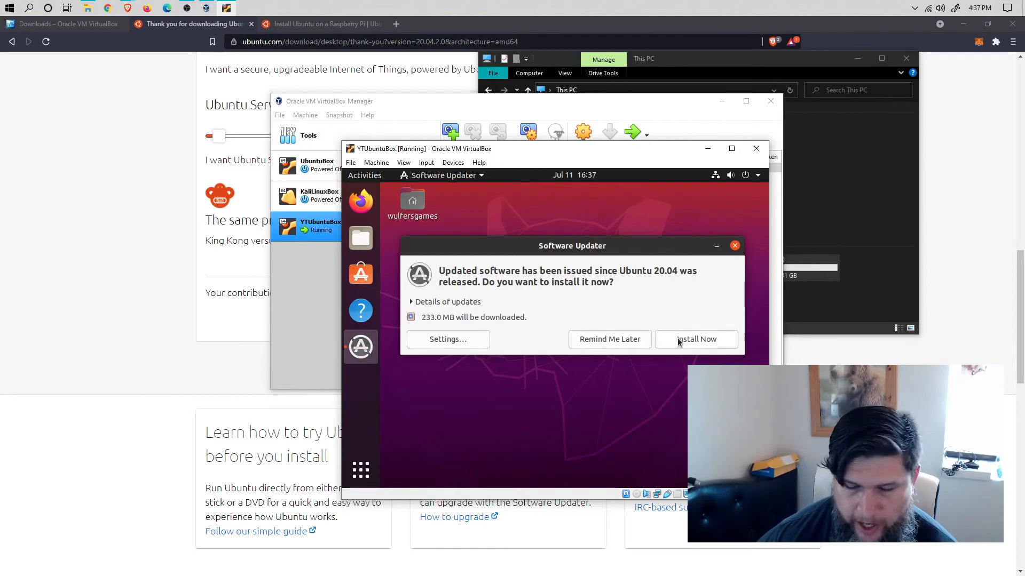
Step: Try to install the software updates offered by Software Updater, cancelling at the authentication request
click(477, 303)
click(477, 303)
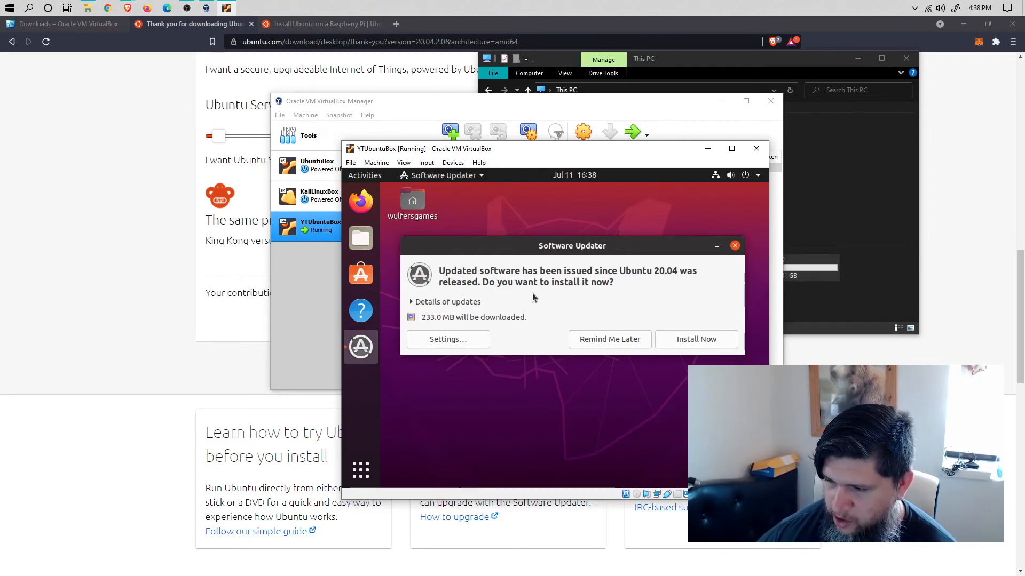
click(666, 334)
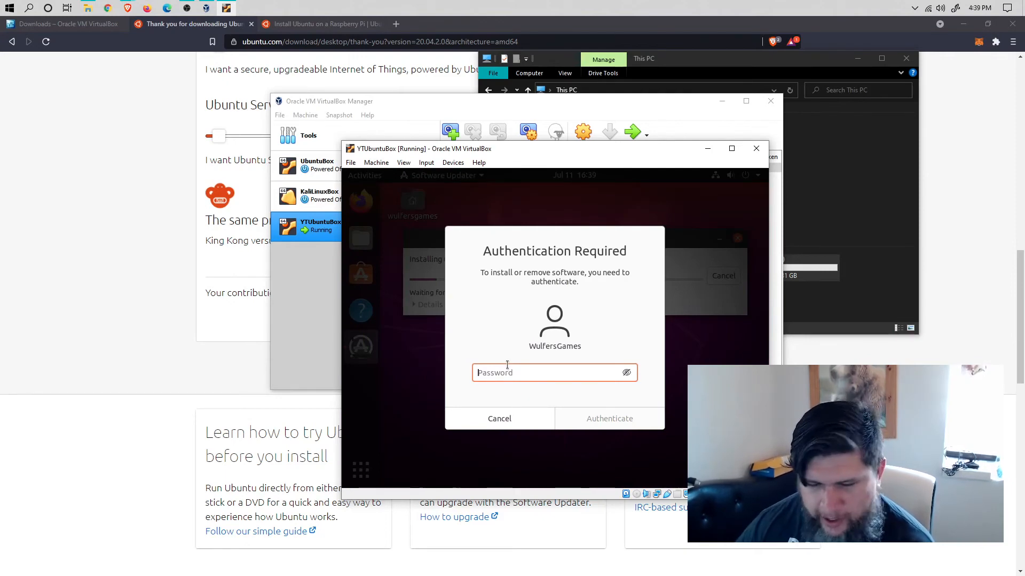
click(493, 418)
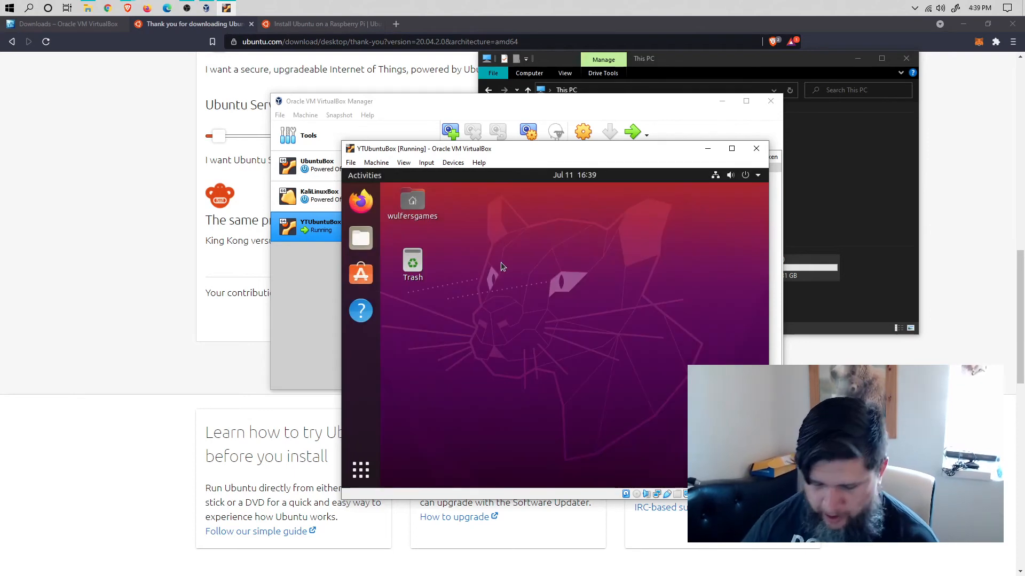
Step: Search Ubuntu's applications for "terminal" and open Terminal
key(super)
text(i8nte)
key(Escape)
text(term)
key(Escape)
text(terminal)
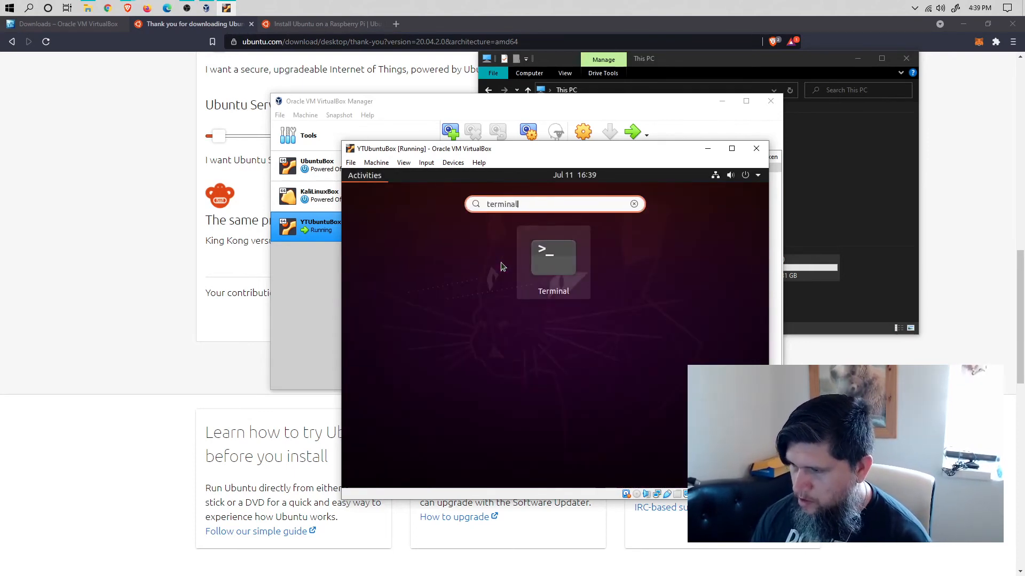
key(Return)
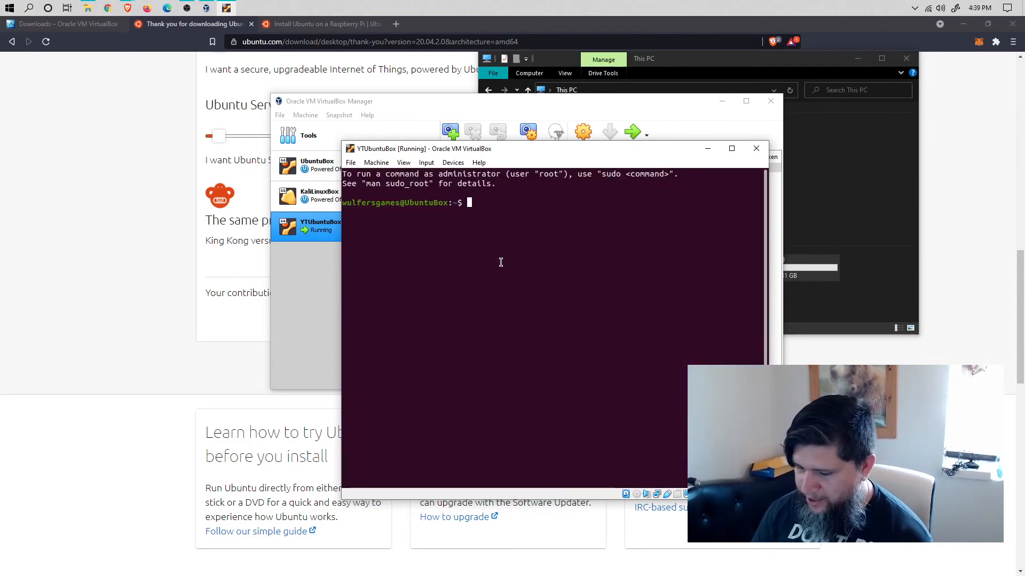
Step: Refresh the package lists with sudo apt update, authenticating with the account password
text(sudo apt update)
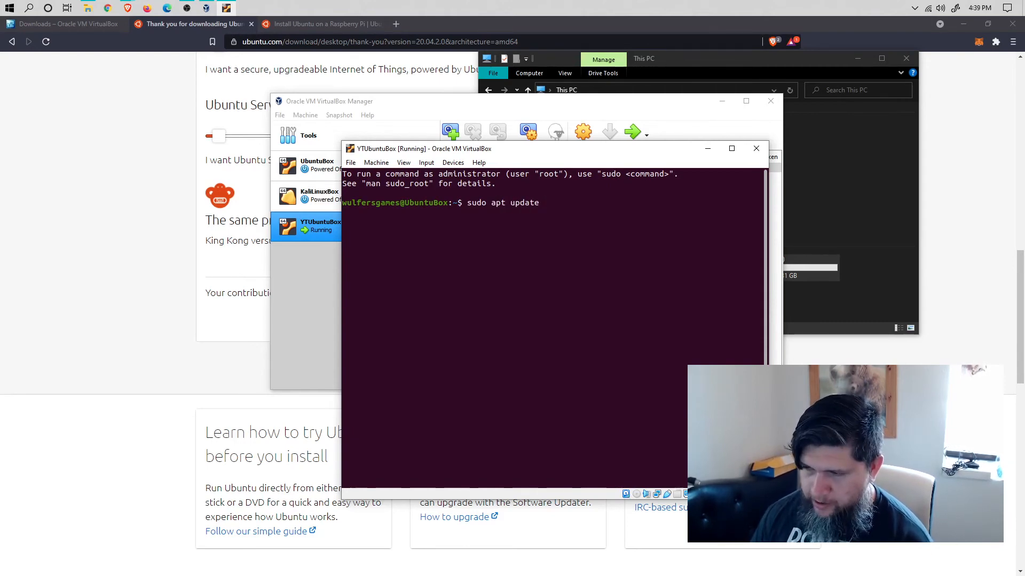
key(Return)
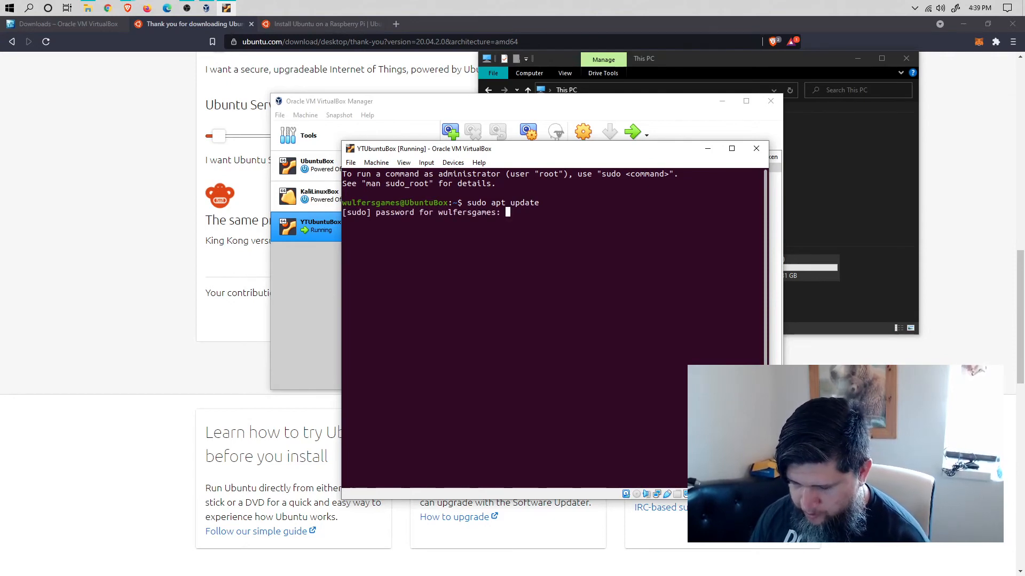
key(Return)
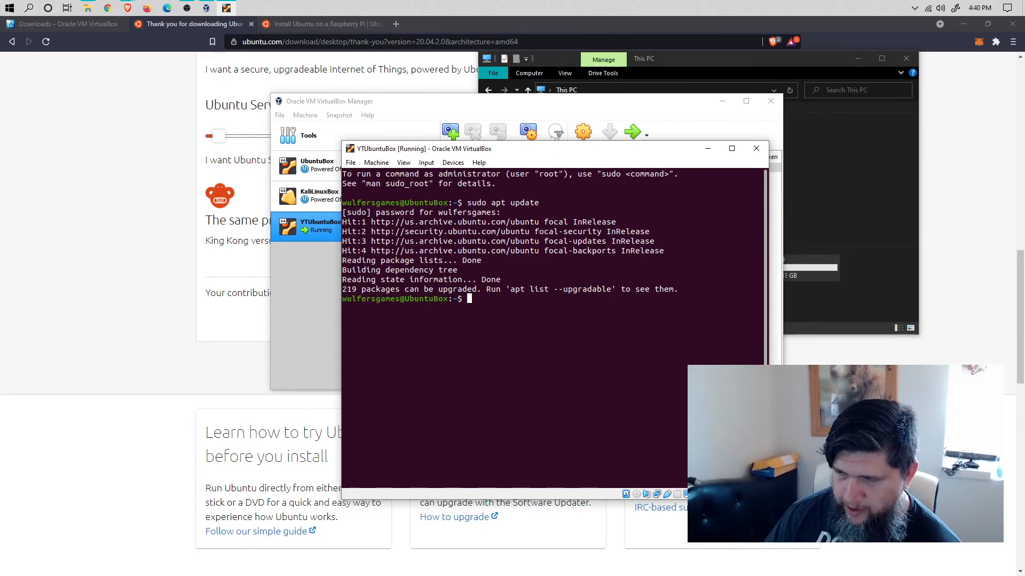
double_click(533, 204)
triple_click(533, 205)
click(533, 204)
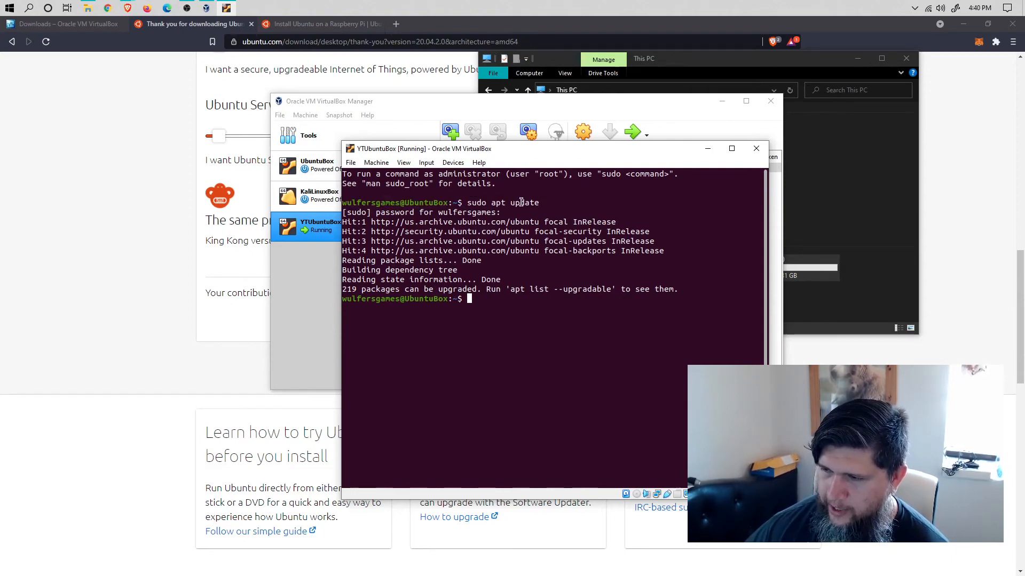
double_click(498, 204)
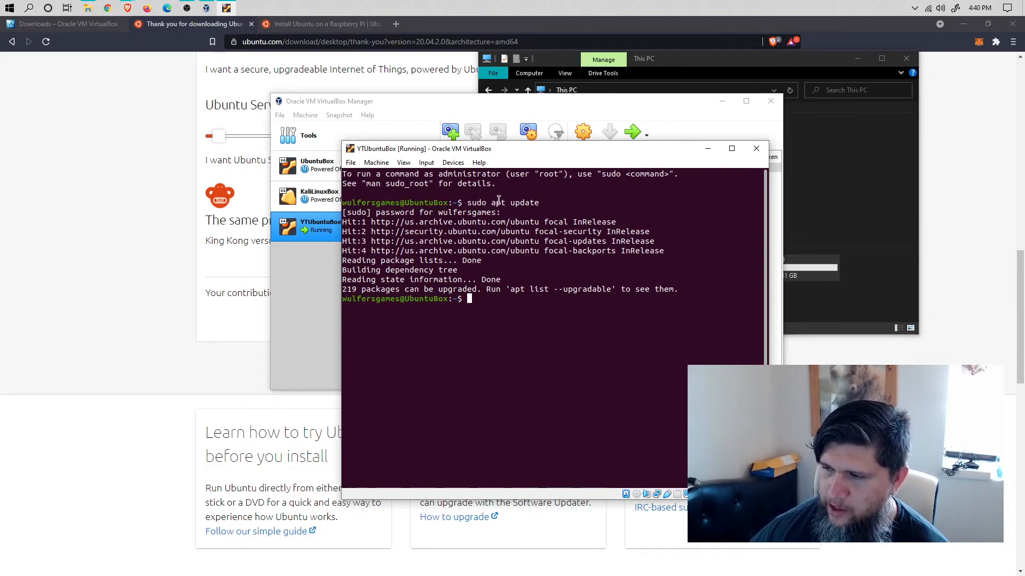
click(498, 202)
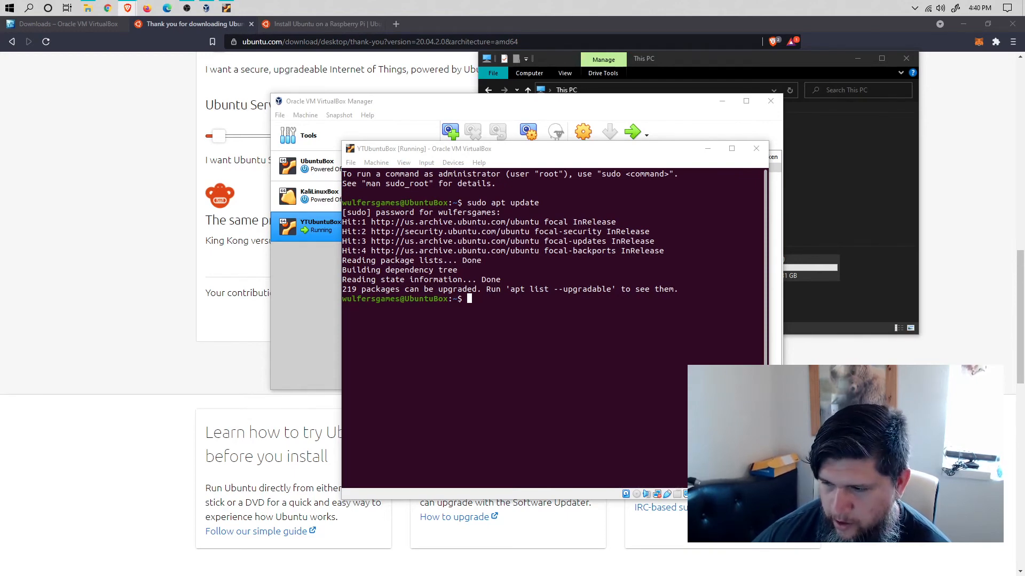
Step: List the available commands that begin with apt, and try to run aptitude
text(apt)
key(Tab)
key(Tab)
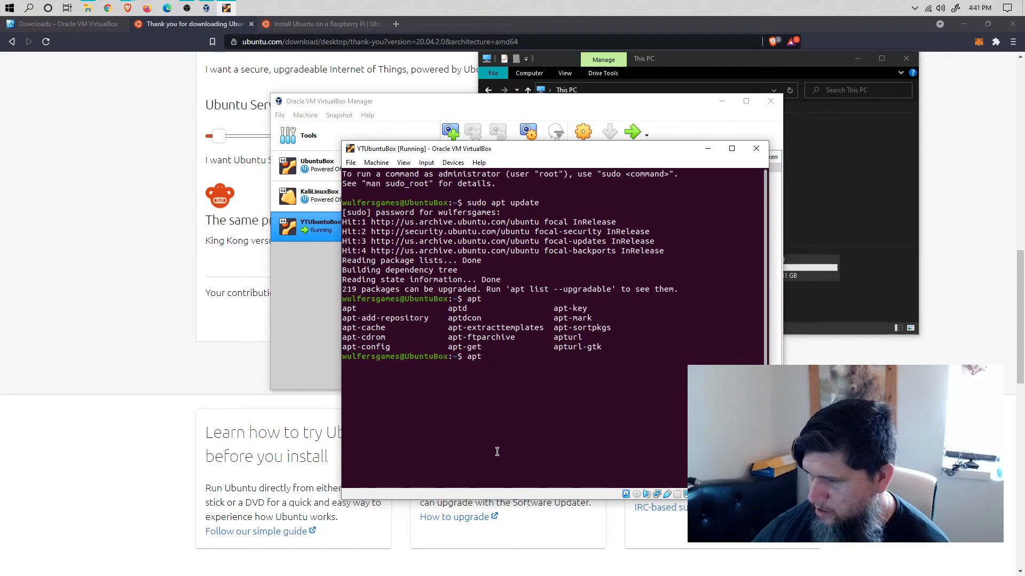
text(itu)
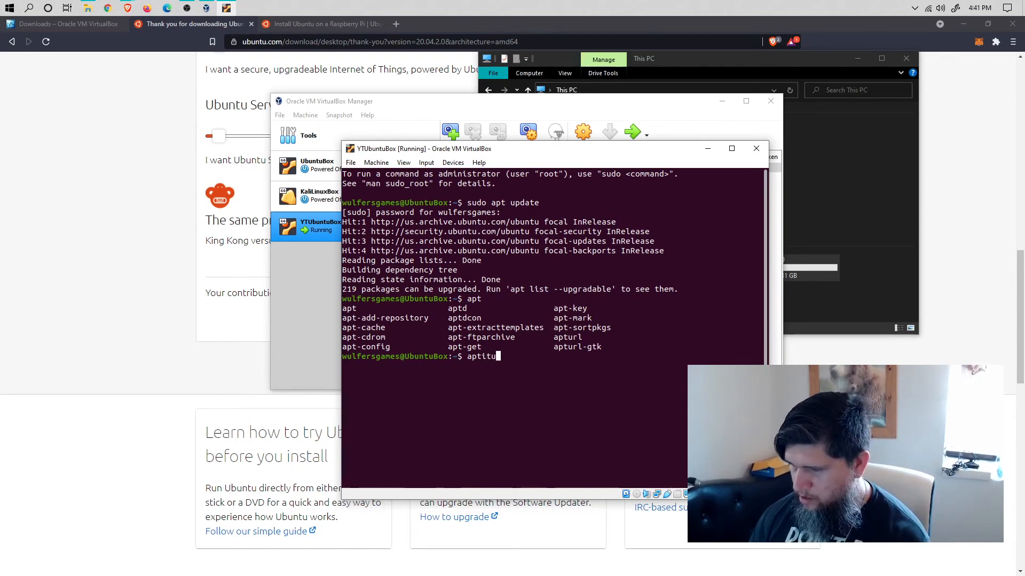
text(de)
key(Return)
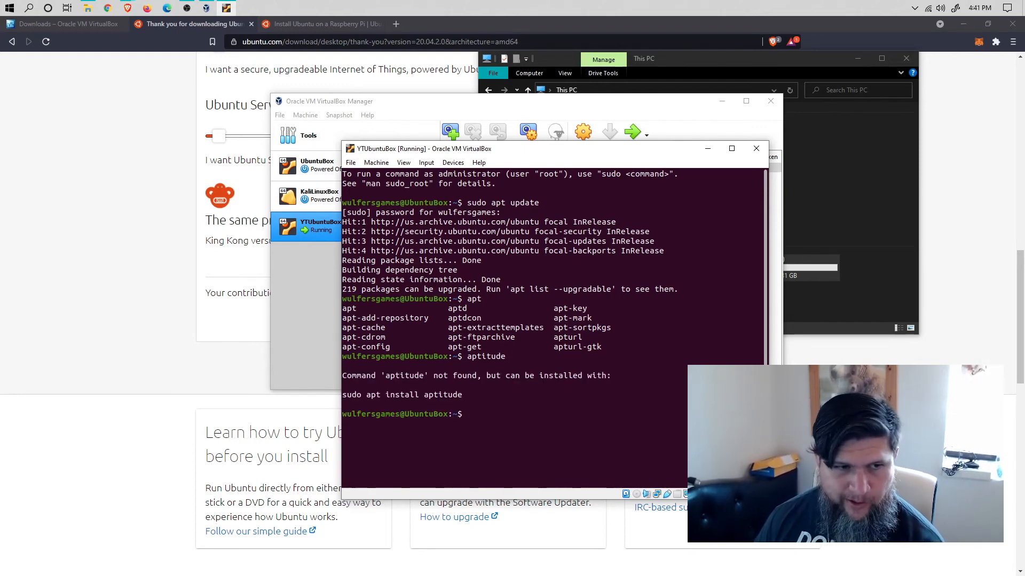
Step: Clear the terminal of all previous command output
text(cleqr)
text(r)
key(Return)
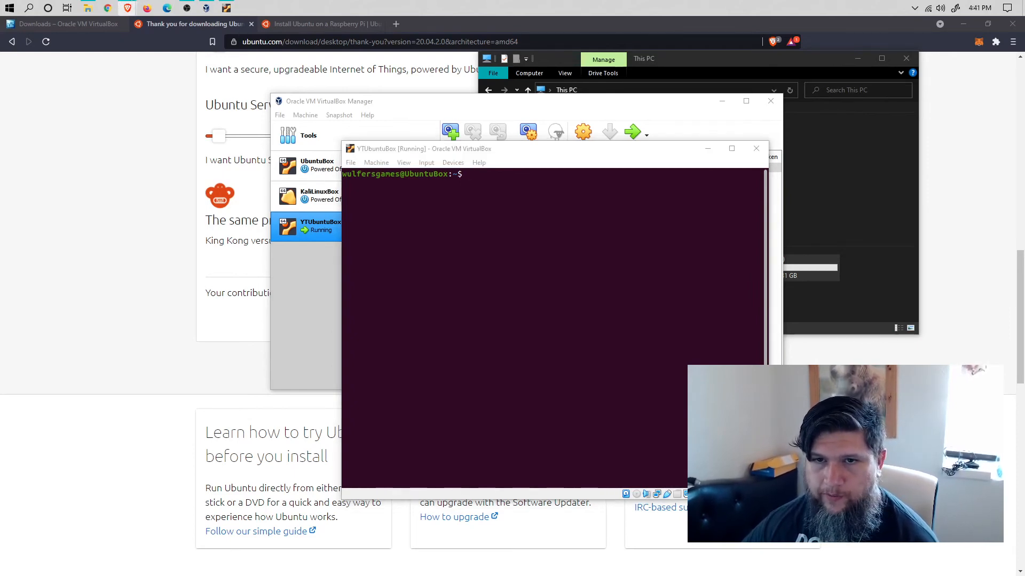
Step: Run sudo apt update again in the cleared terminal
click(584, 362)
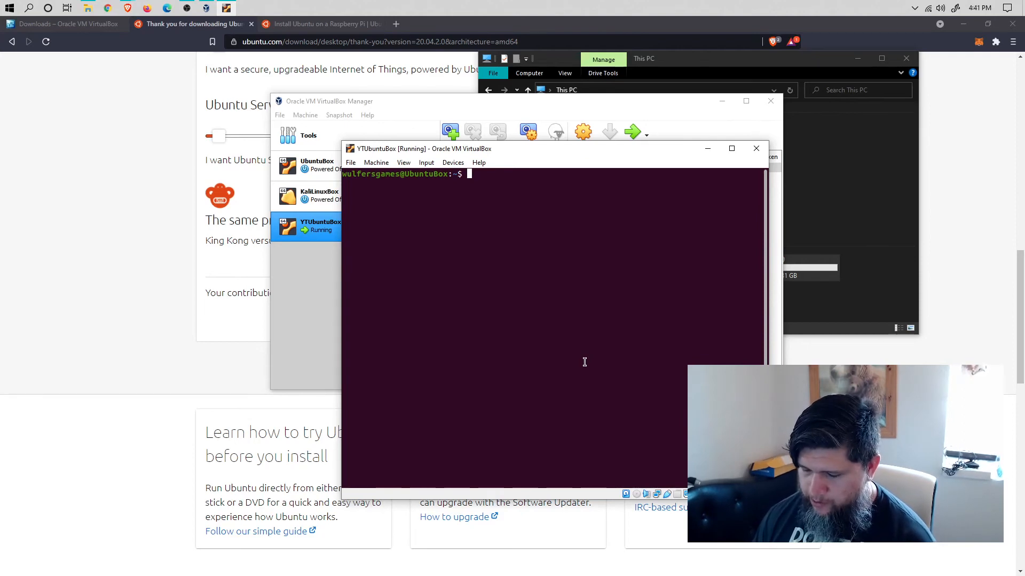
text(supdo)
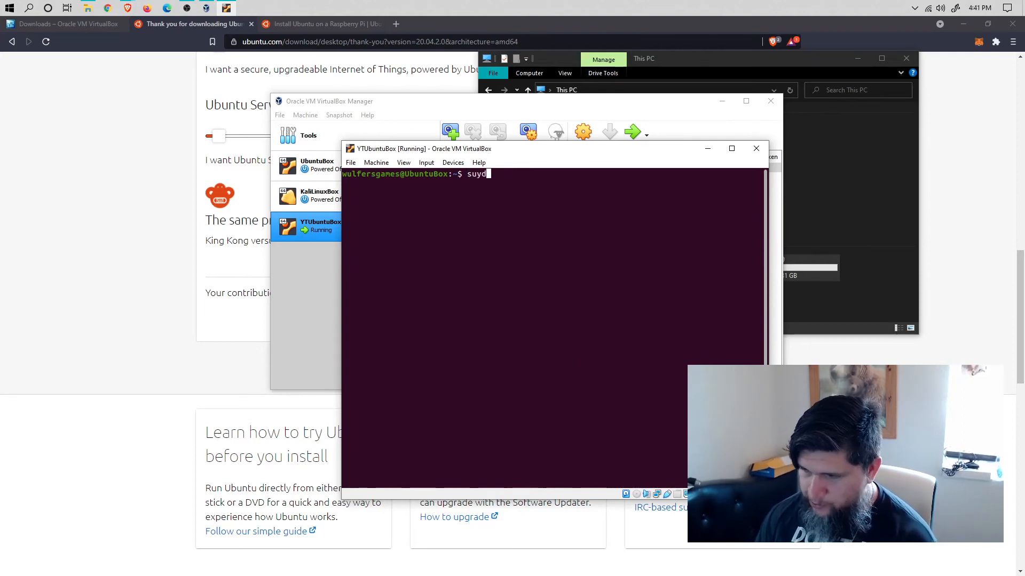
key(BackSpace)
key(BackSpace)
key(BackSpace)
key(BackSpace)
key(BackSpace)
key(BackSpace)
text(sdu o)
key(BackSpace)
key(BackSpace)
key(BackSpace)
key(BackSpace)
text(u)
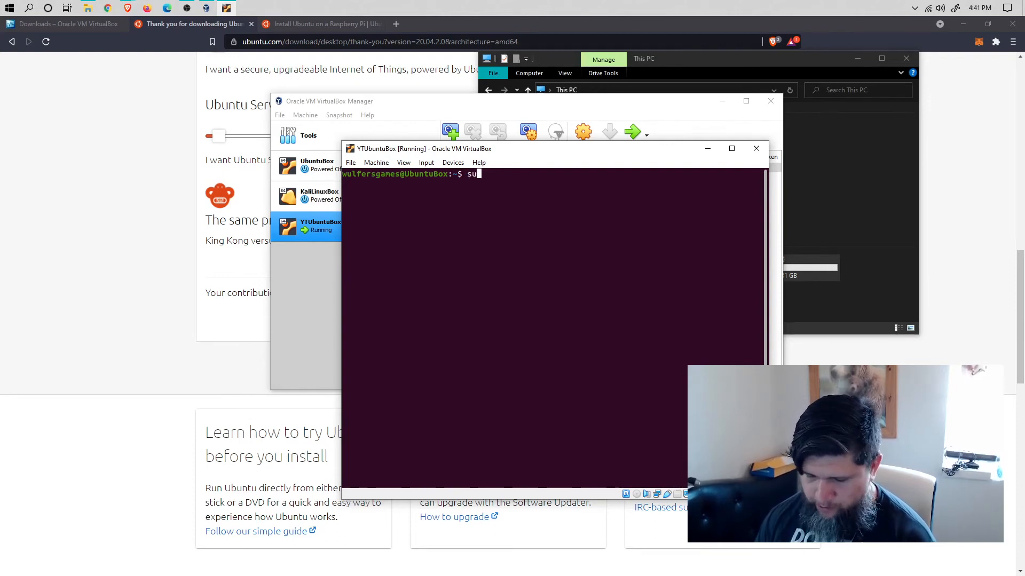
text(do apt)
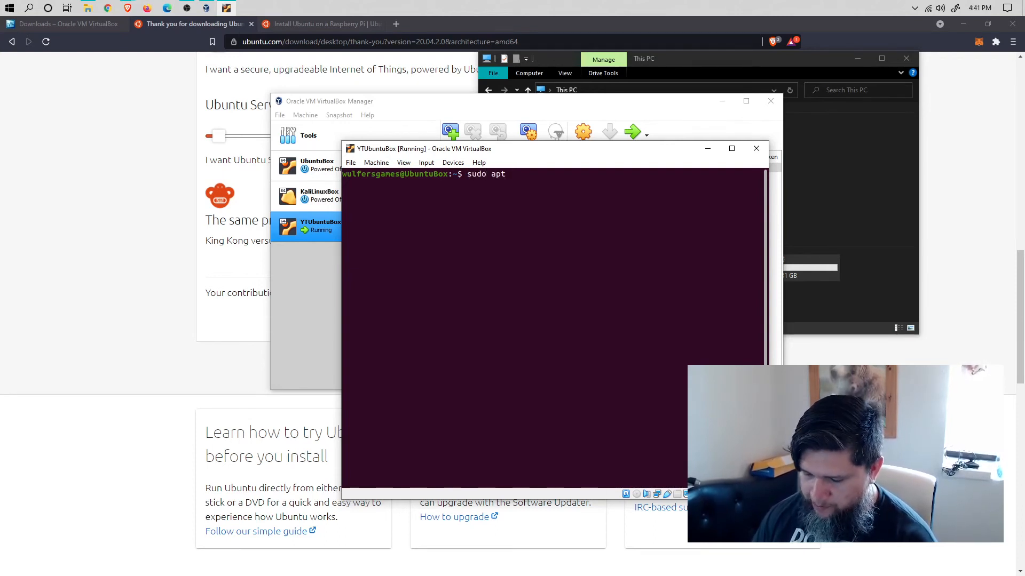
text( update)
key(Return)
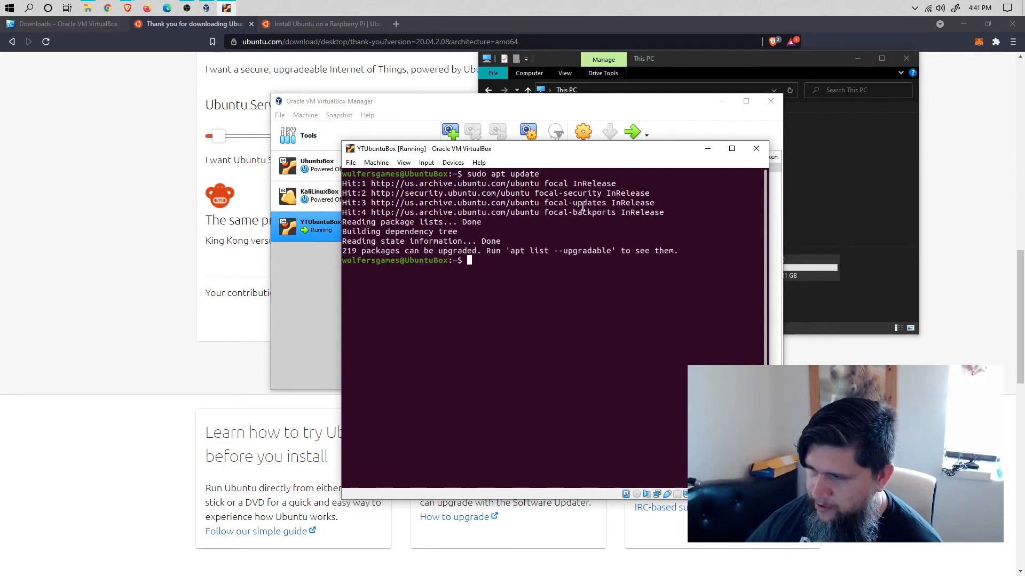
Step: Examine the update output: the repository hits, the package list and dependency lines, and the number of upgradable packages
drag(358, 185, 679, 210)
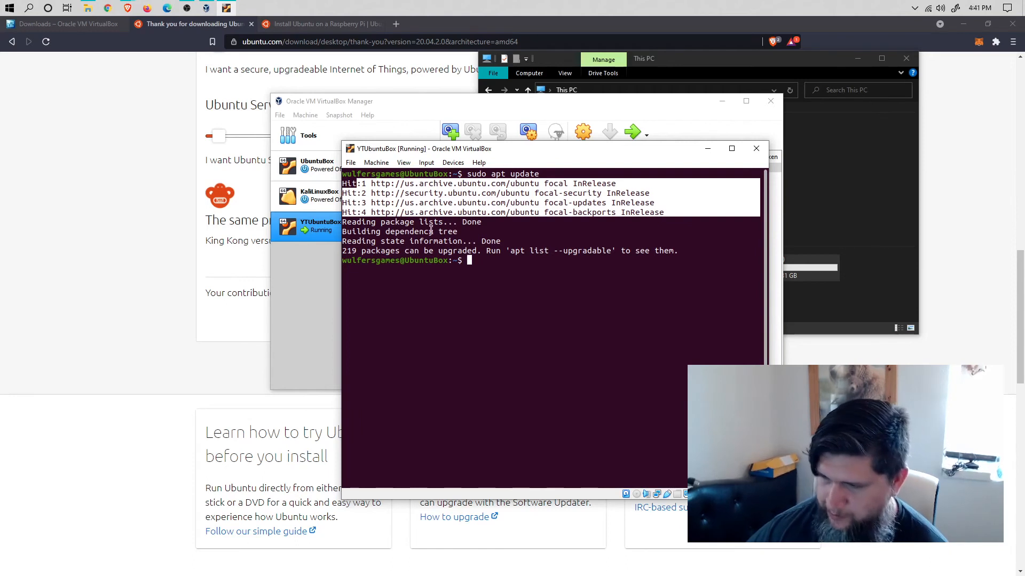
drag(366, 224, 404, 222)
double_click(404, 222)
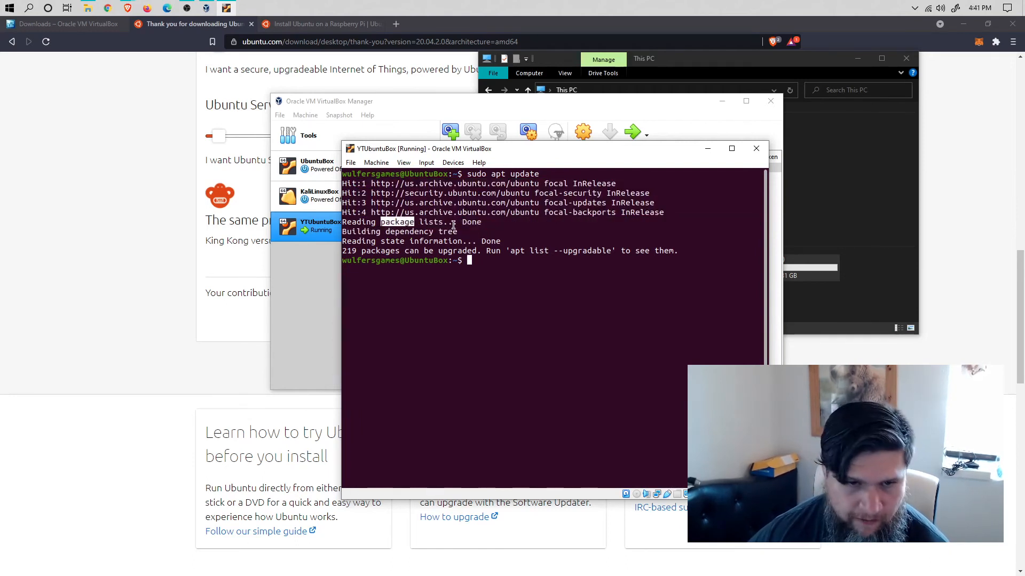
triple_click(363, 232)
click(458, 238)
double_click(355, 250)
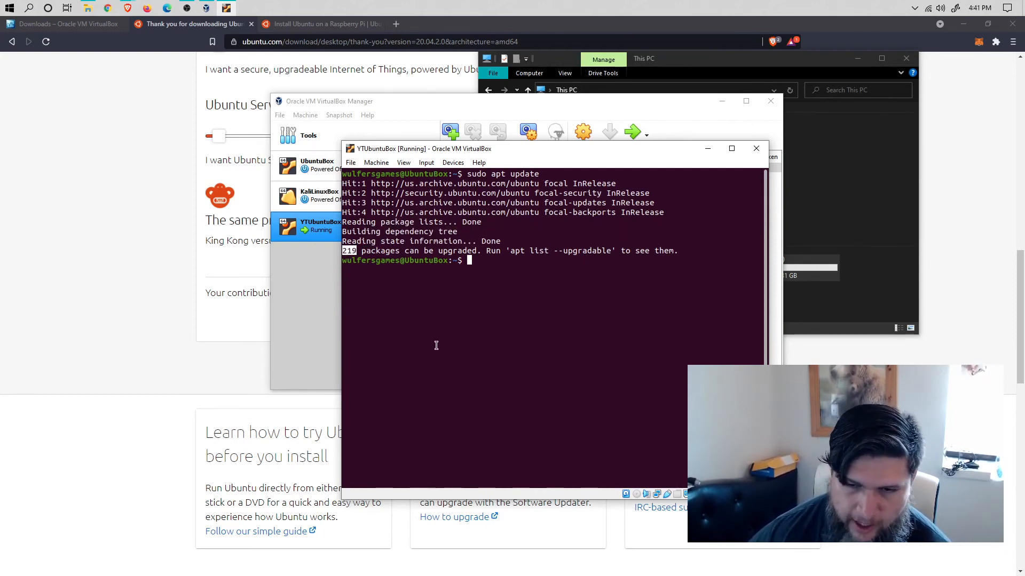
Step: List the upgradable packages with sudo apt list --upgradable and look back through the listed packages
click(539, 331)
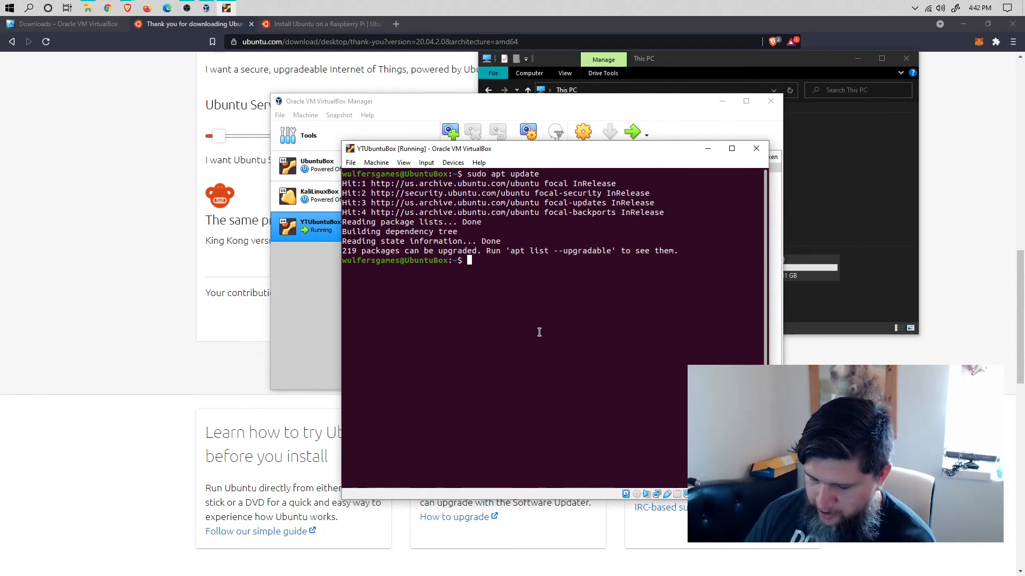
text(sudo apt )
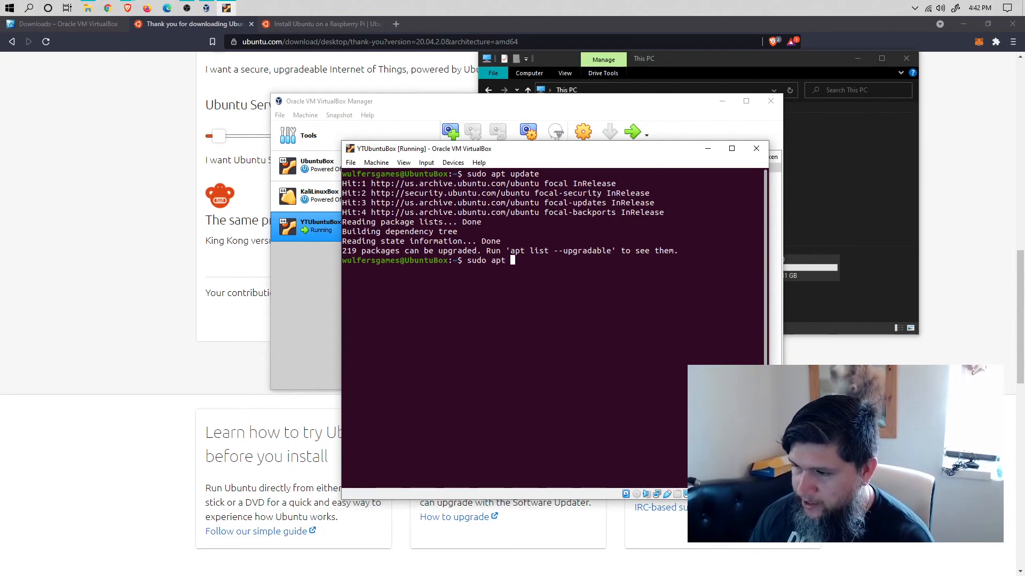
text(list --upgradable)
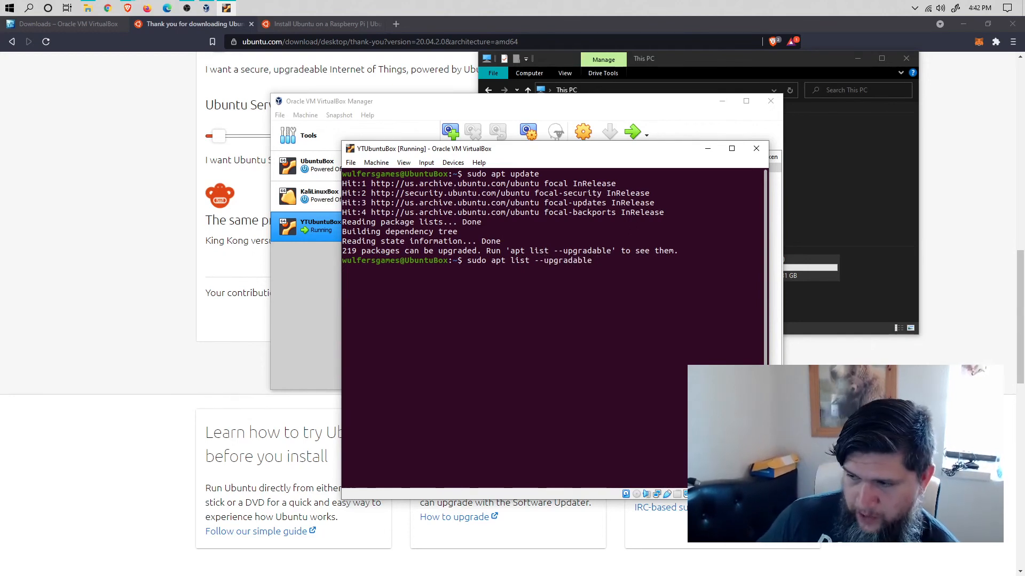
key(Return)
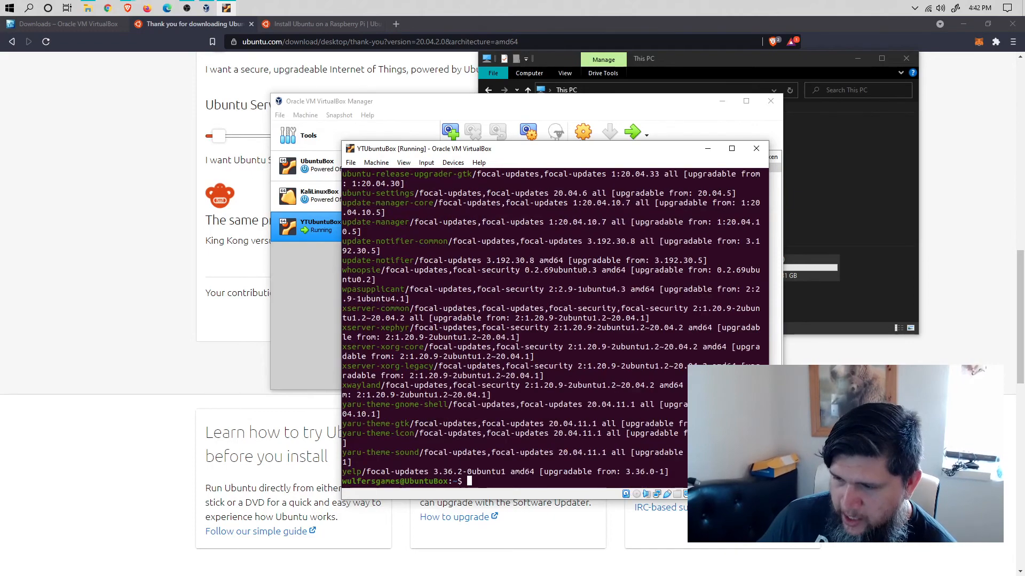
scroll(489, 293, up, 15)
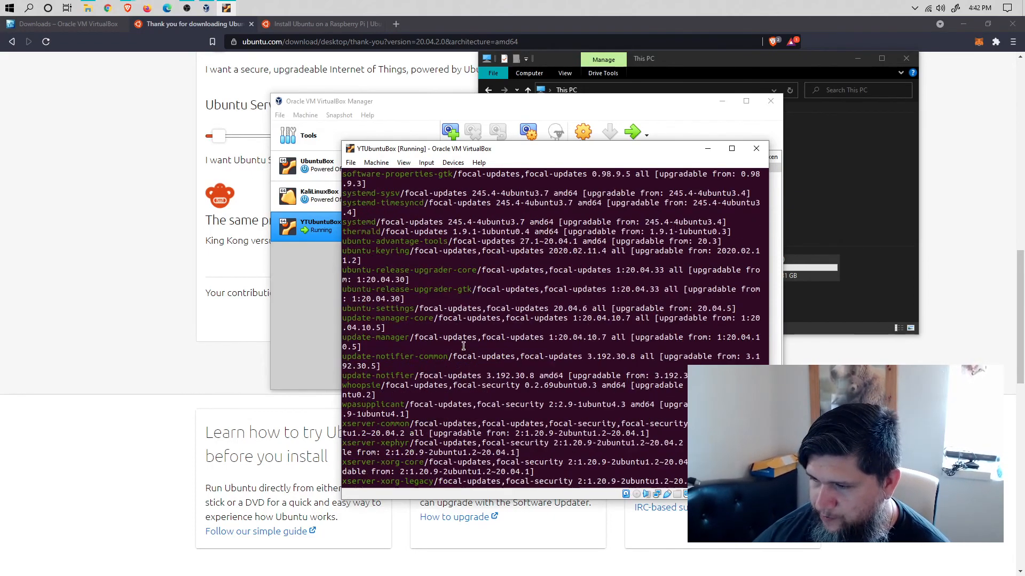
scroll(464, 346, up, 7)
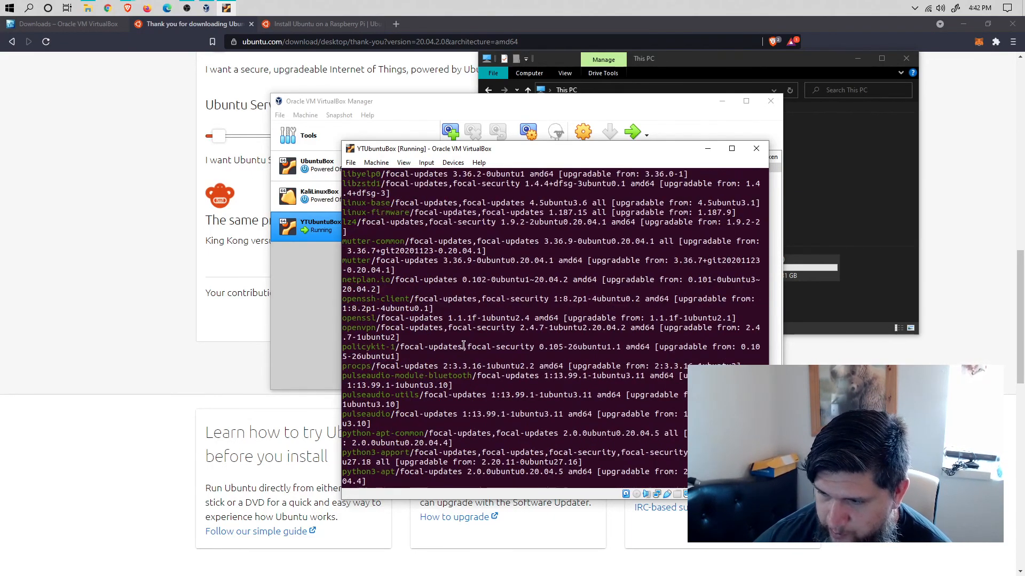
scroll(463, 344, up, 11)
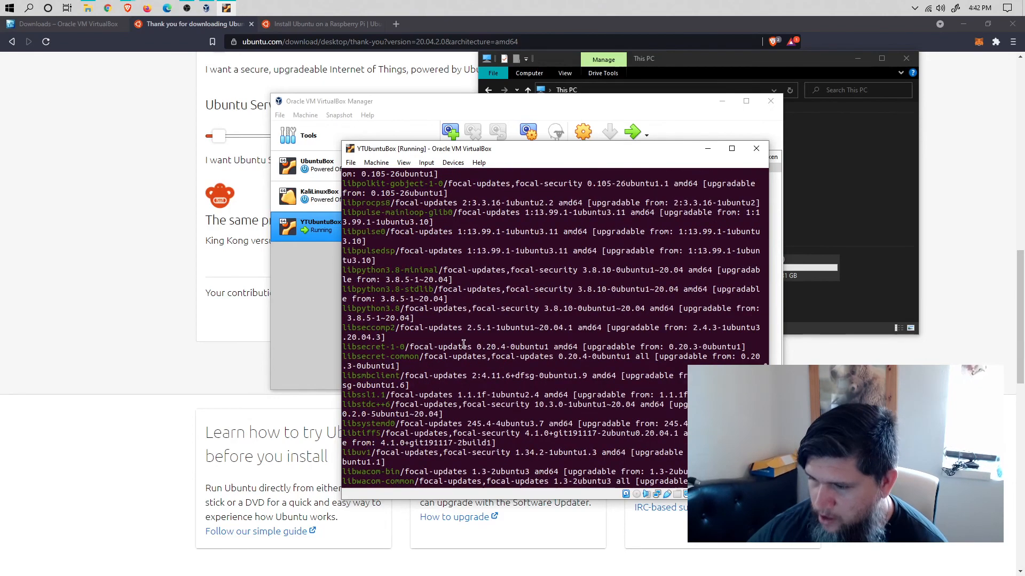
Step: Clear the terminal and start the package upgrade with sudo apt upgrade
text(clear)
key(Return)
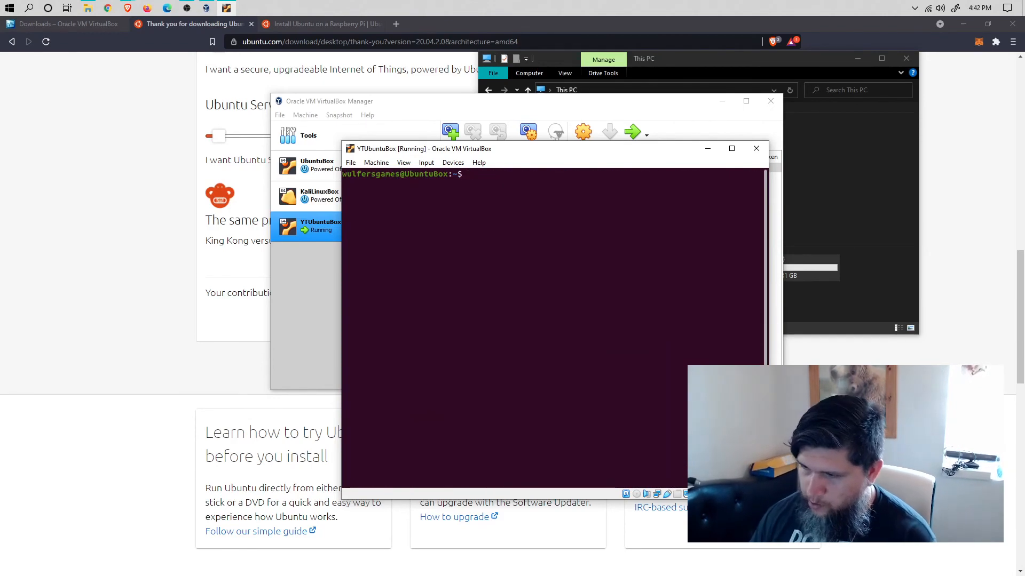
text(sudo)
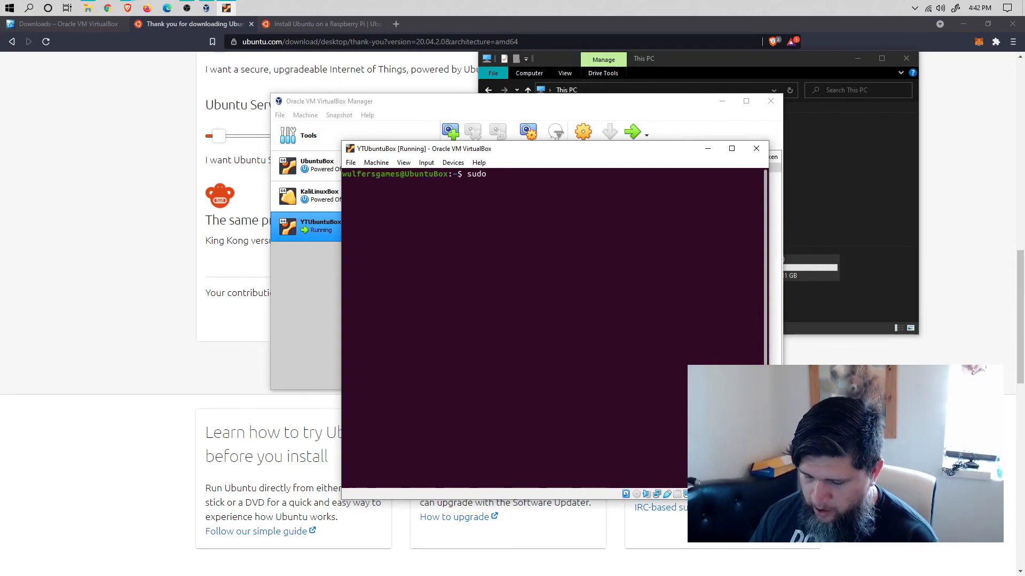
text( apt)
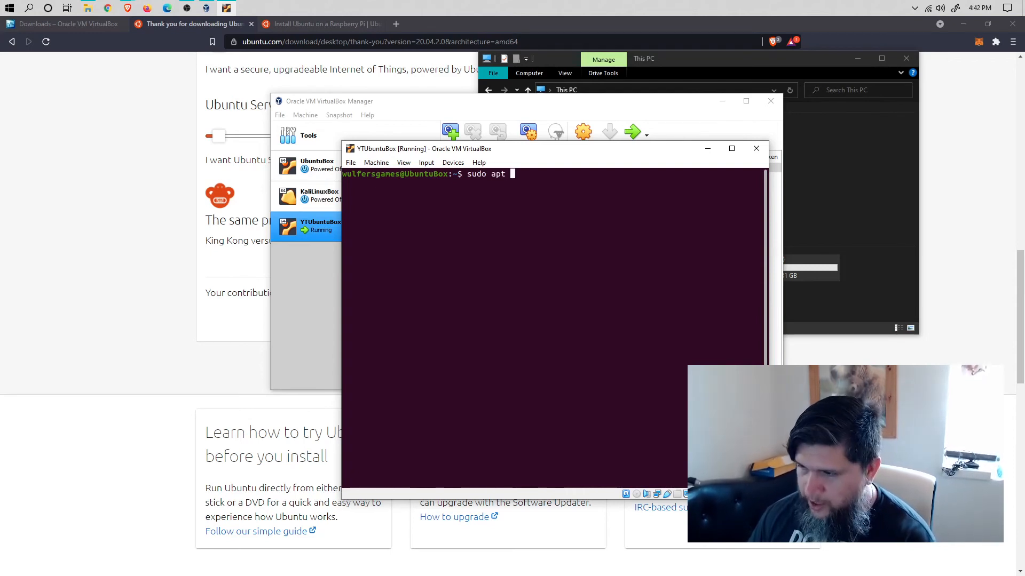
text( upgrade)
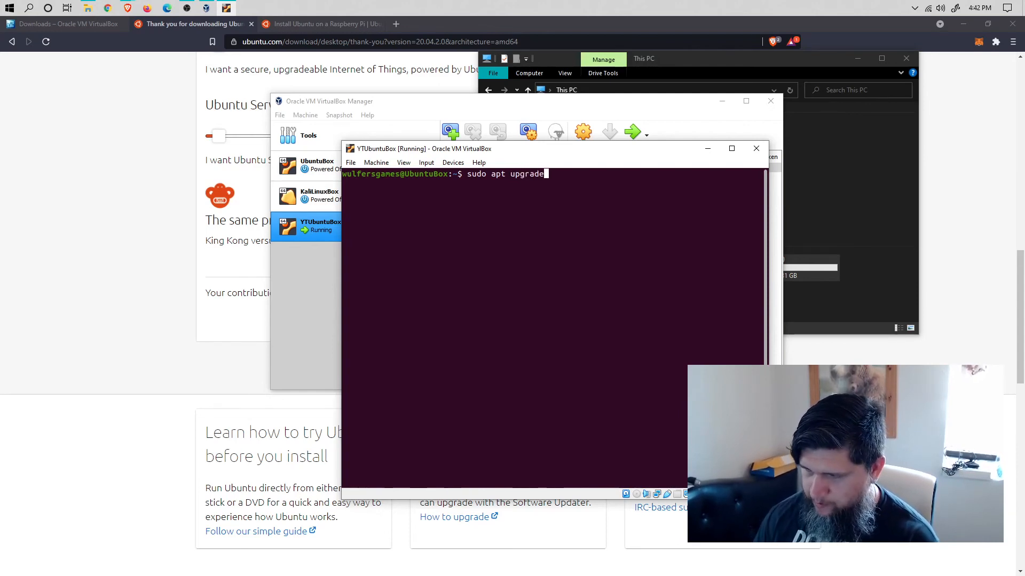
key(Return)
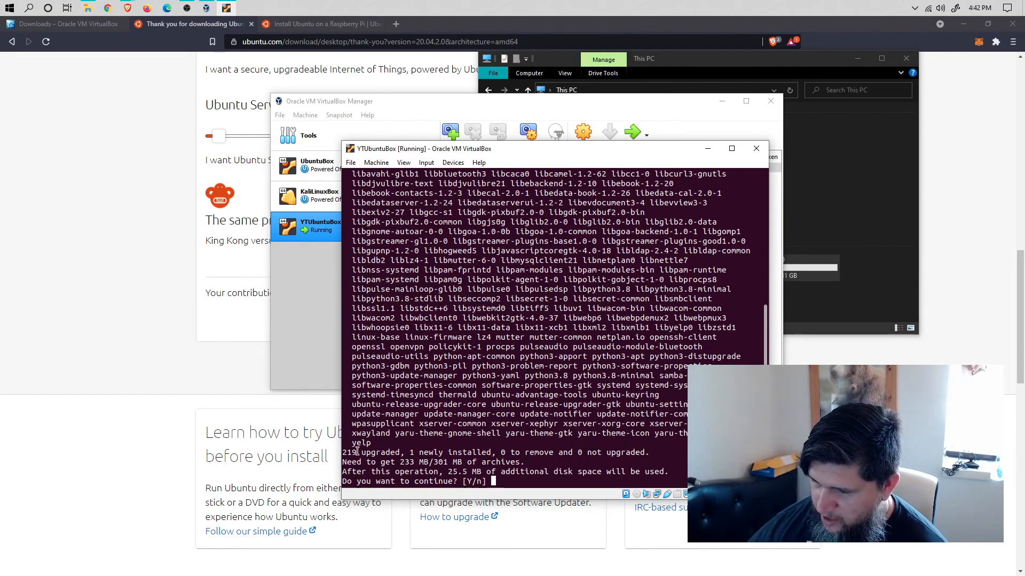
Step: Examine the upgrade summary: upgraded and newly installed packages, the package lists, the continue question and the additional disk space
double_click(373, 453)
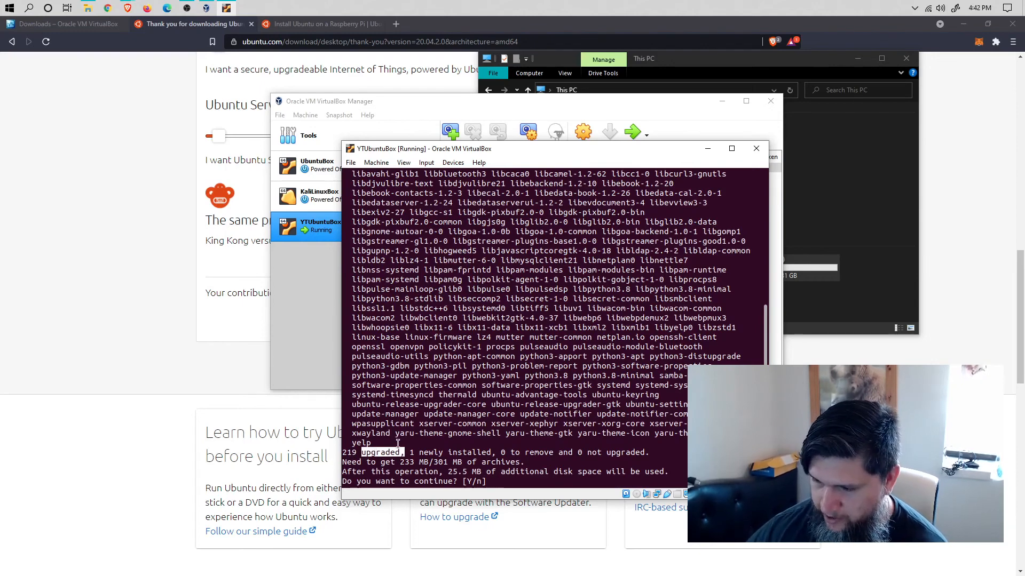
drag(406, 452, 458, 452)
click(477, 457)
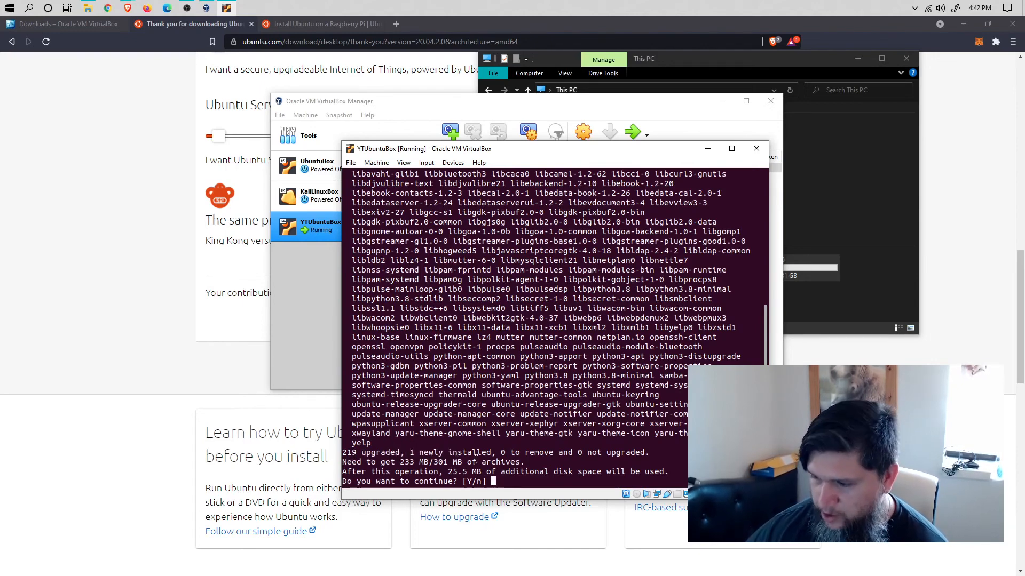
double_click(478, 454)
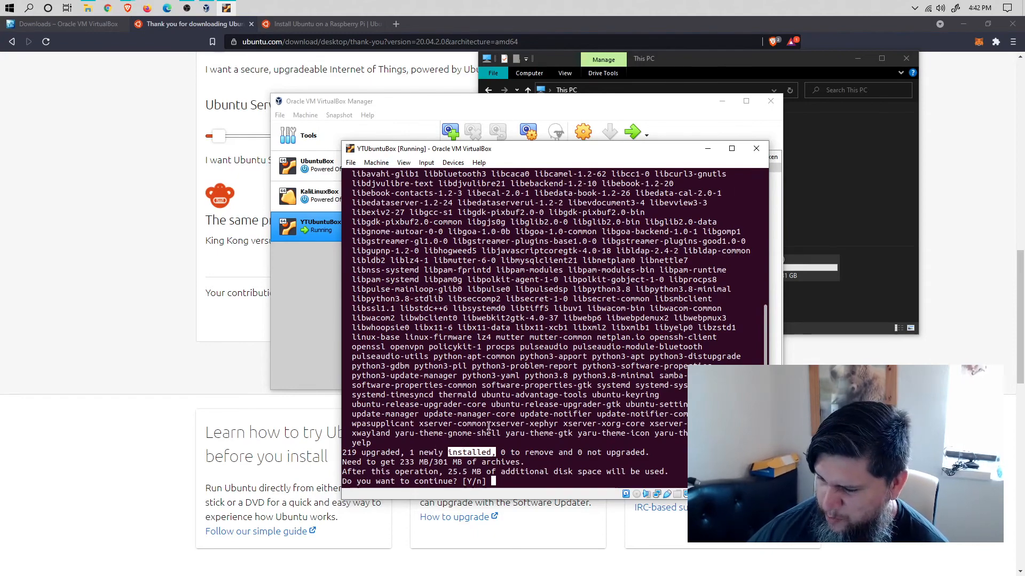
scroll(489, 425, up, 7)
scroll(489, 426, up, 2)
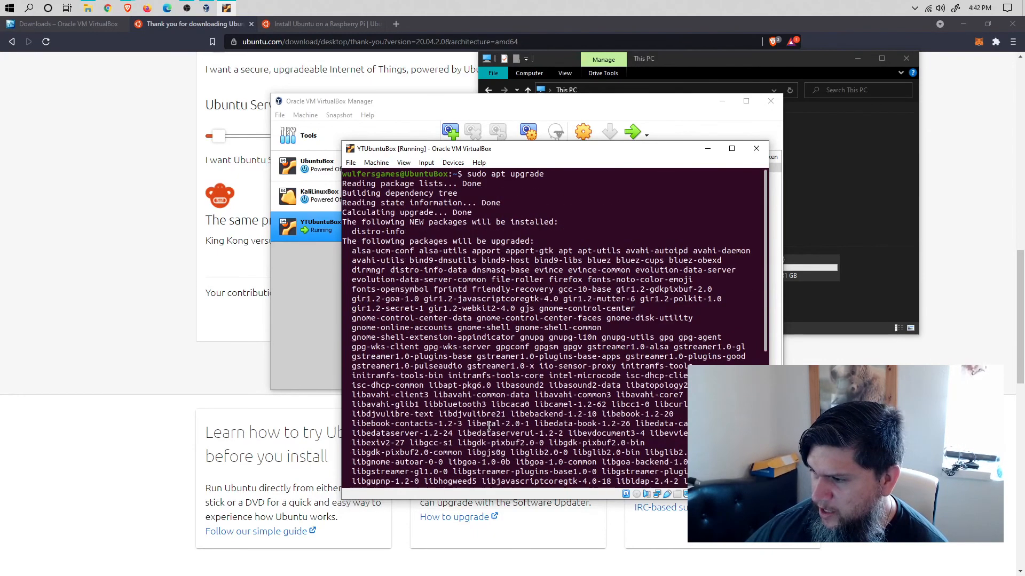
scroll(489, 425, down, 8)
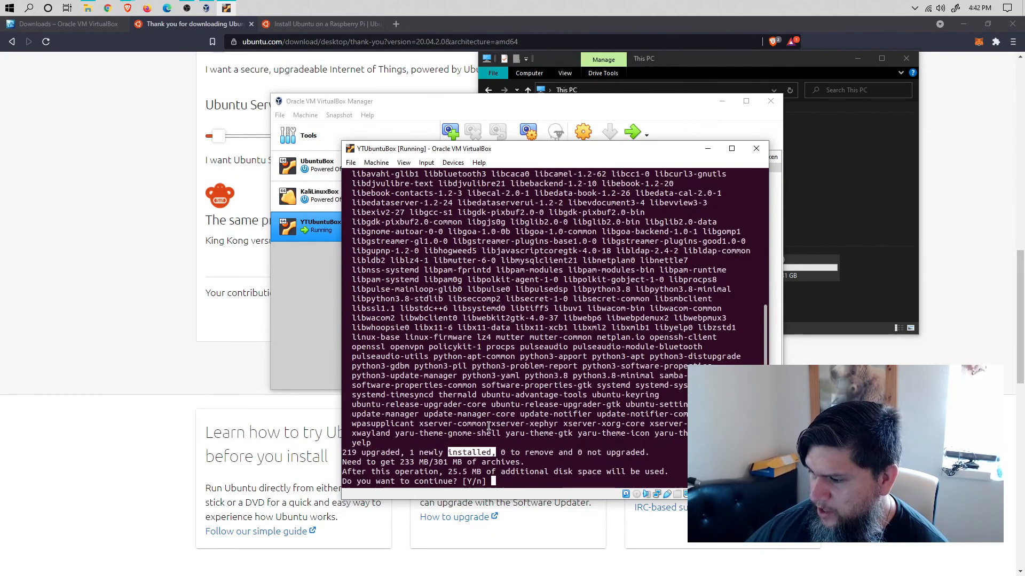
double_click(416, 480)
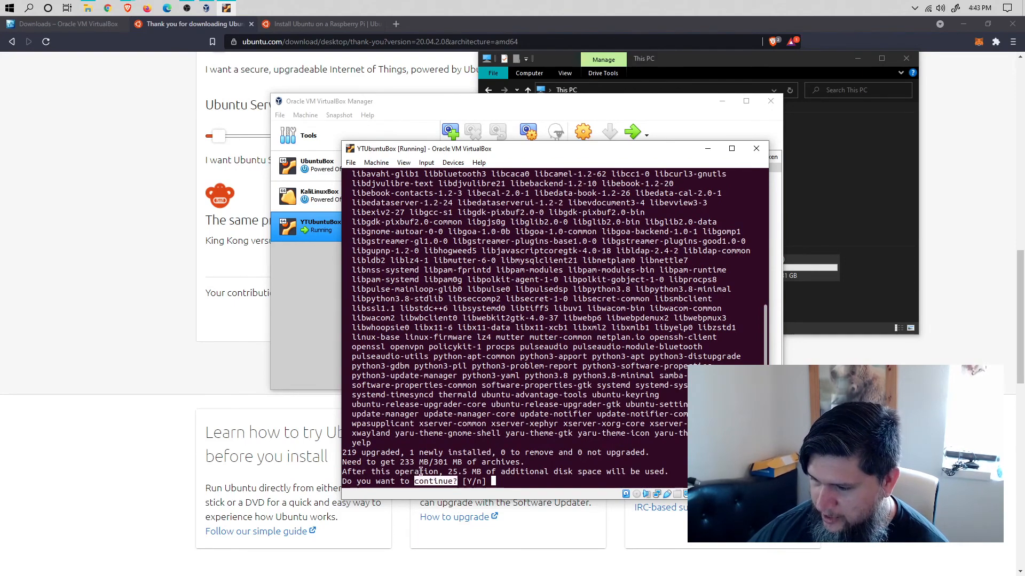
click(459, 464)
double_click(458, 471)
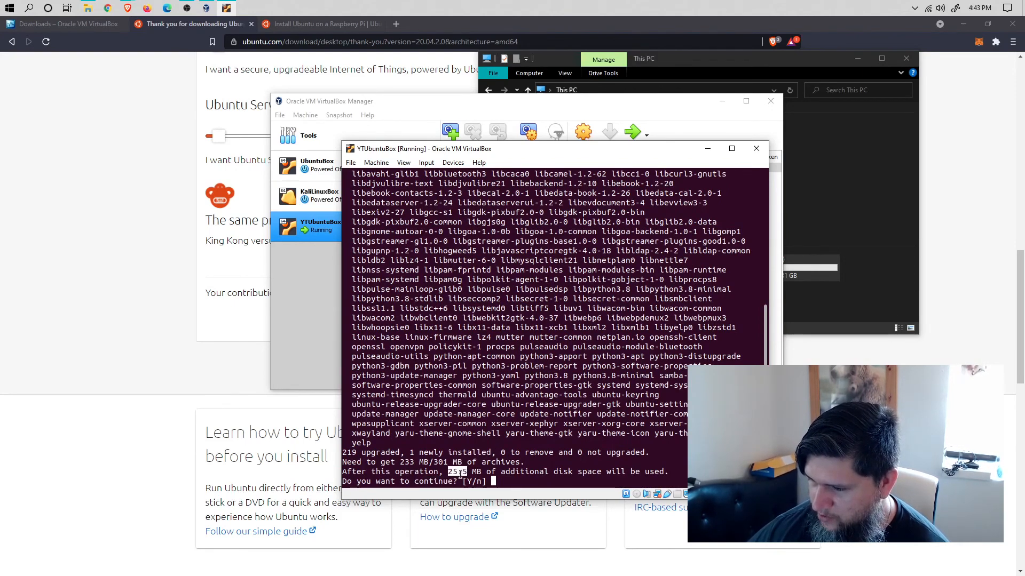
click(553, 477)
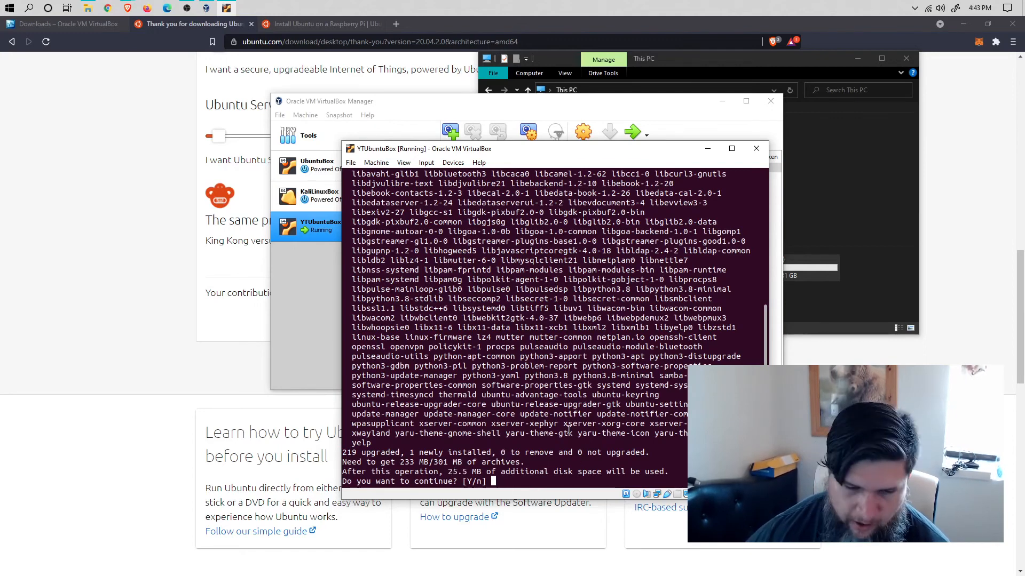
Step: Answer Y to continue the upgrade and let the packages download and install
text(Y)
key(Return)
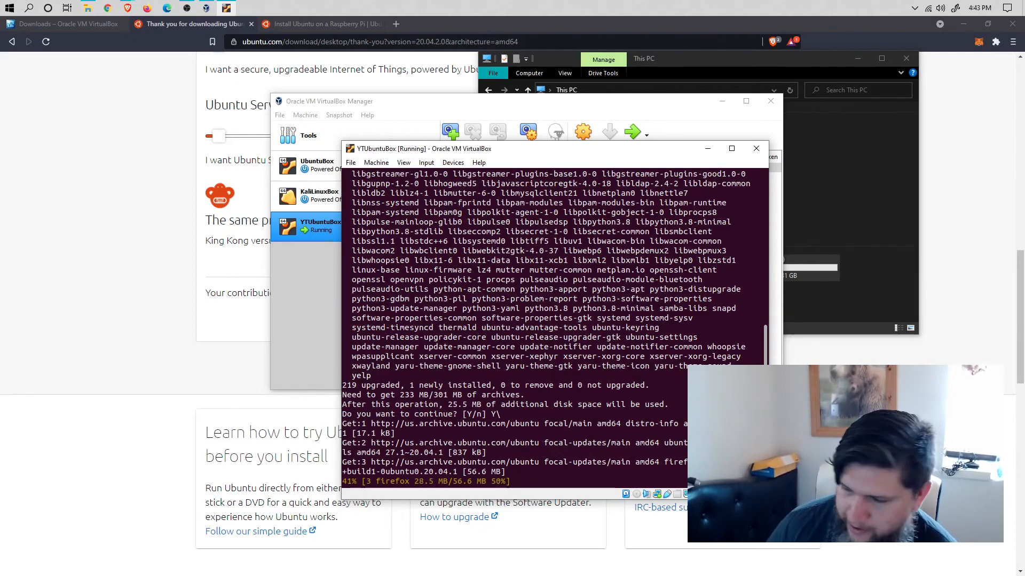
click(0, 228)
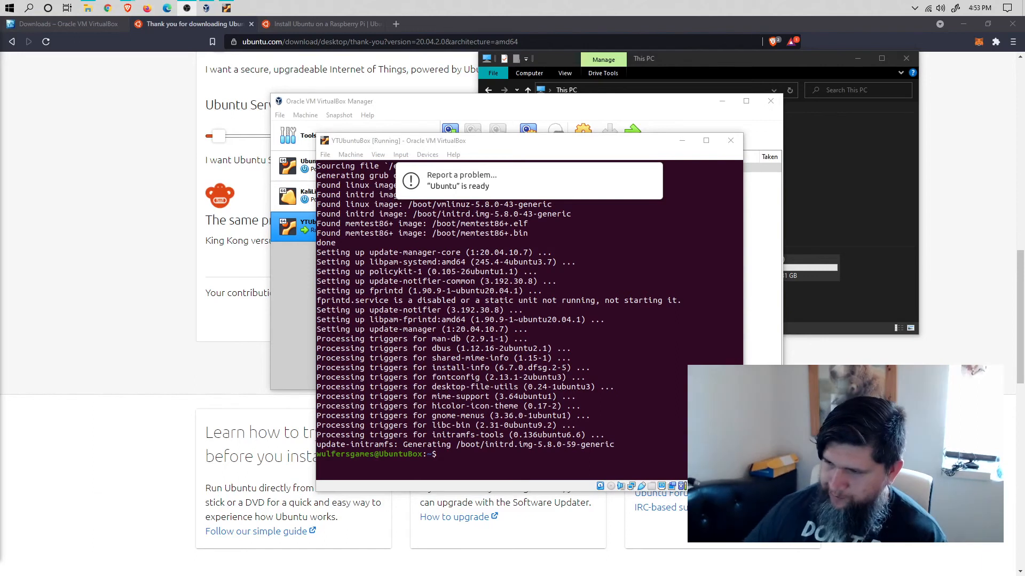
Step: Dismiss the problem-report notification covering the terminal output
click(450, 232)
mouse_move(531, 188)
click(651, 176)
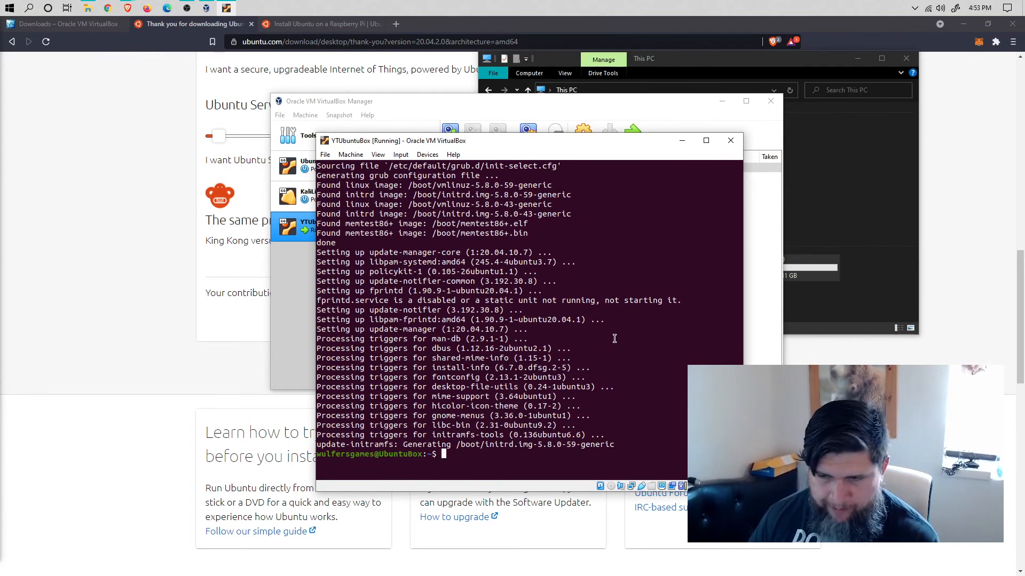
Step: Clear the terminal and check for remaining package updates with sudo apt update
text(clear)
key(Return)
text(sudo apt update)
key(Return)
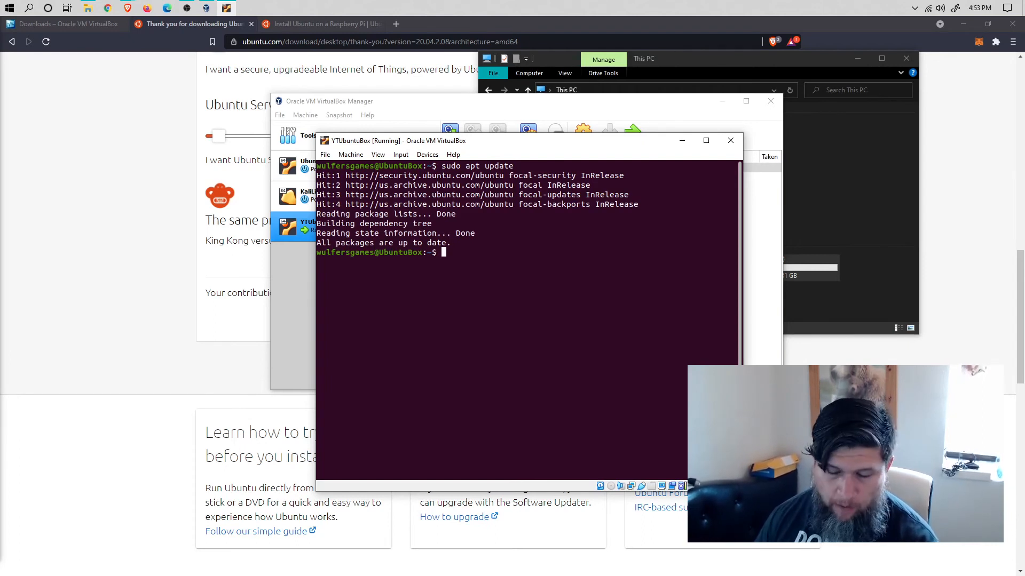
Step: Clear the update output and close the terminal session with exit
text(ckear)
key(Return)
text(e)
text(clear)
key(Return)
text(exit)
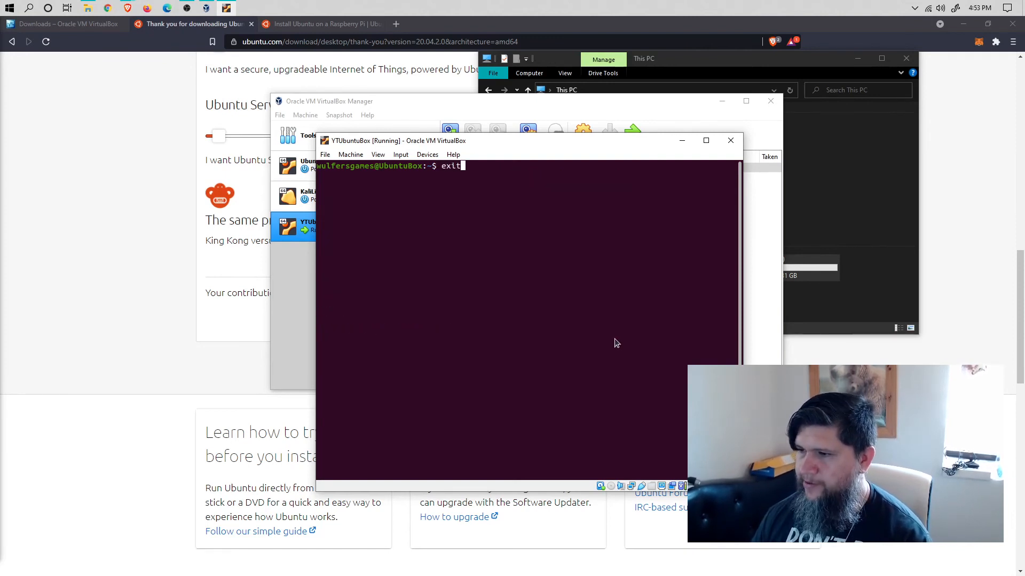
key(Return)
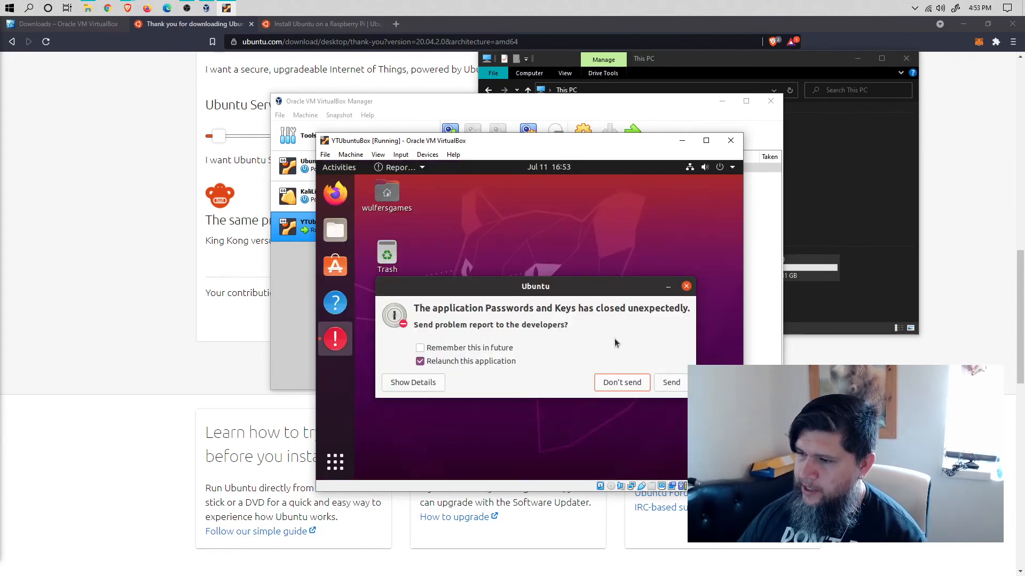
Step: Send the problem report about the Passwords and Keys application to the developers
click(672, 384)
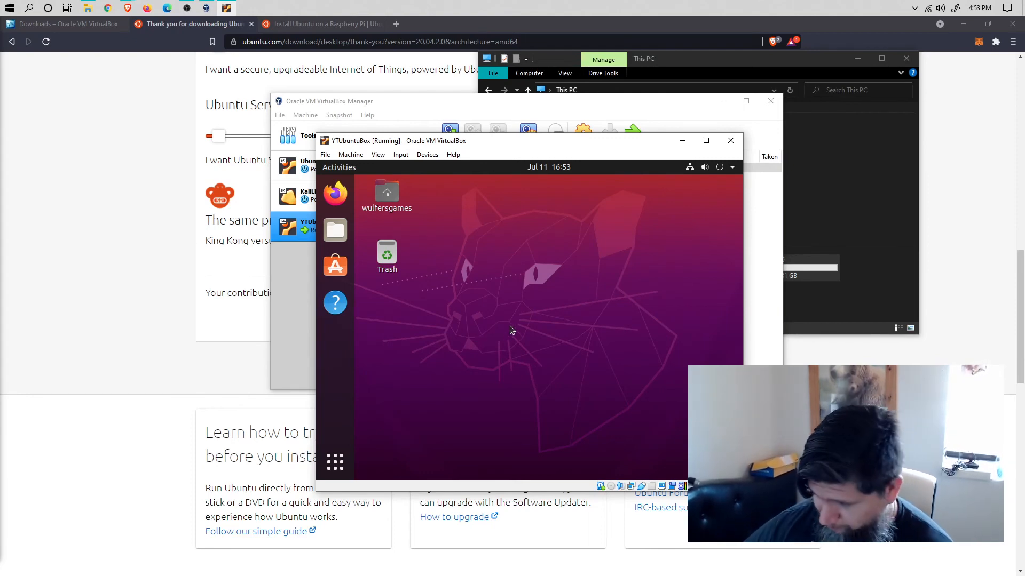
click(733, 168)
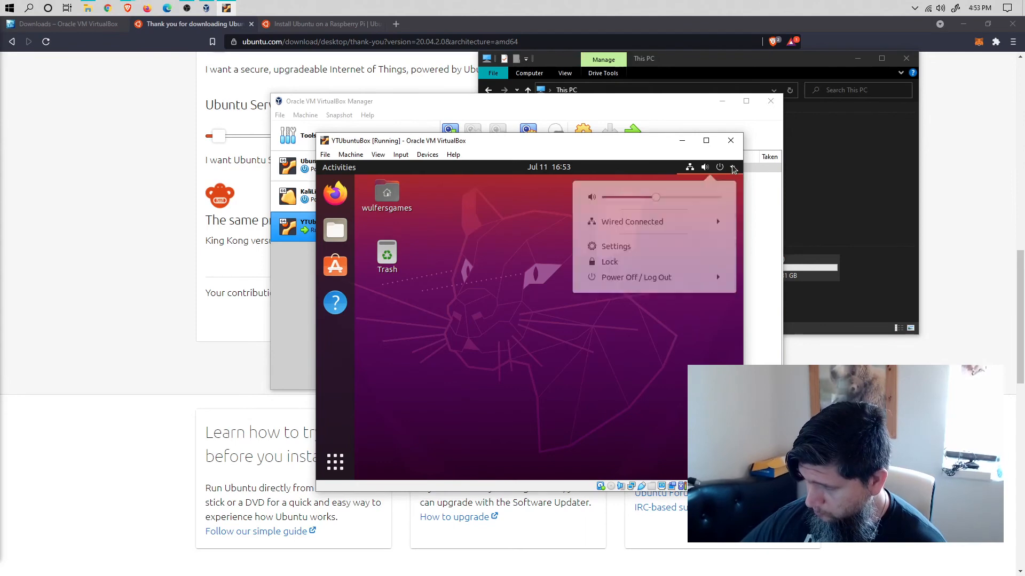
click(571, 261)
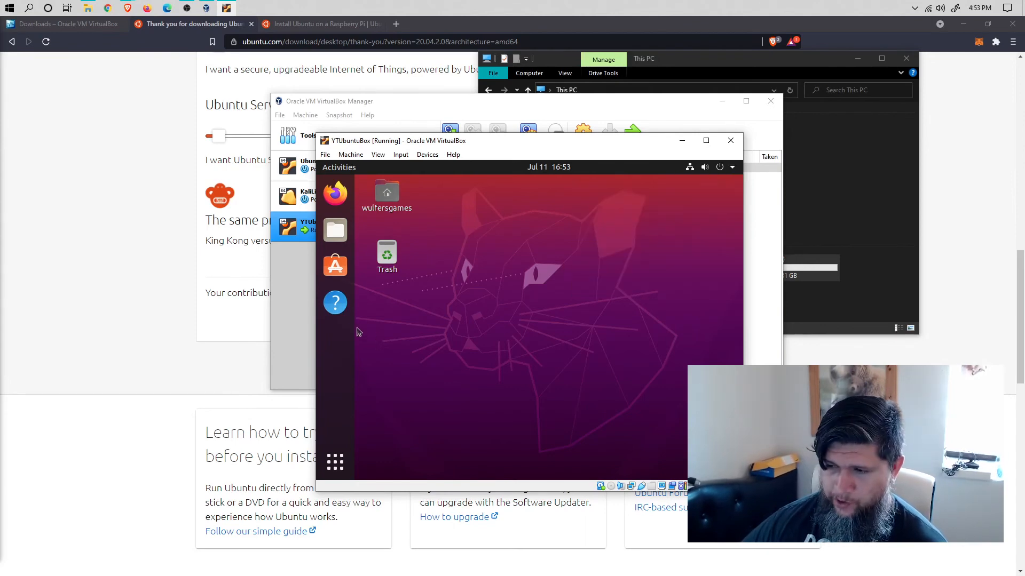
Step: Search for update to open Software Updater, and restart the computer immediately to finish installing updates
key(super)
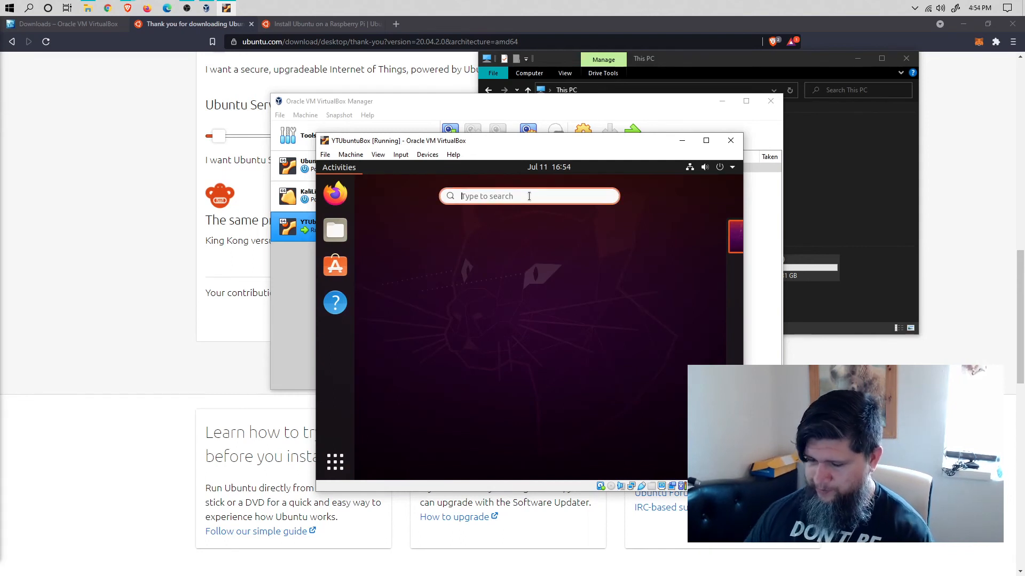
text(update)
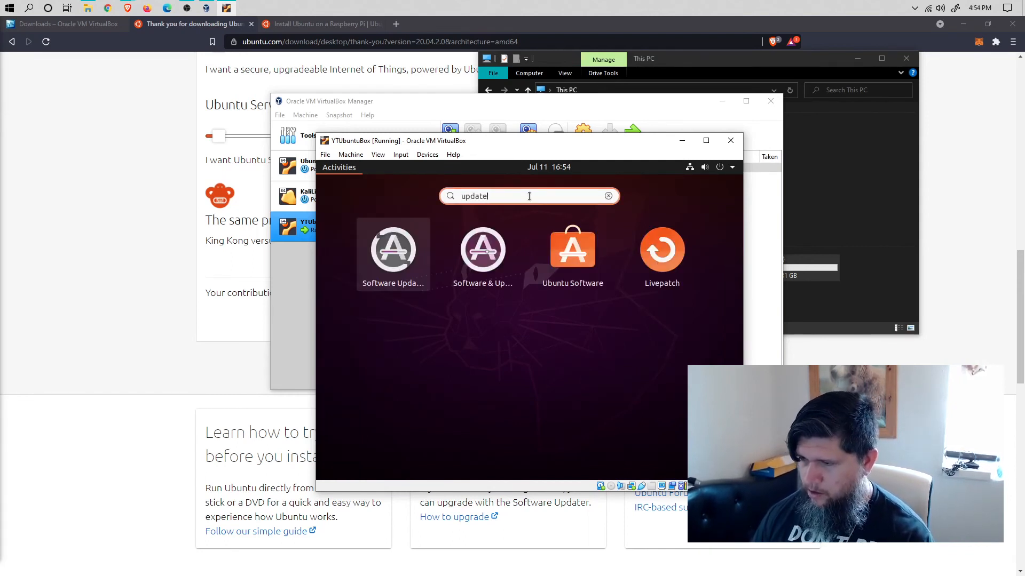
click(407, 256)
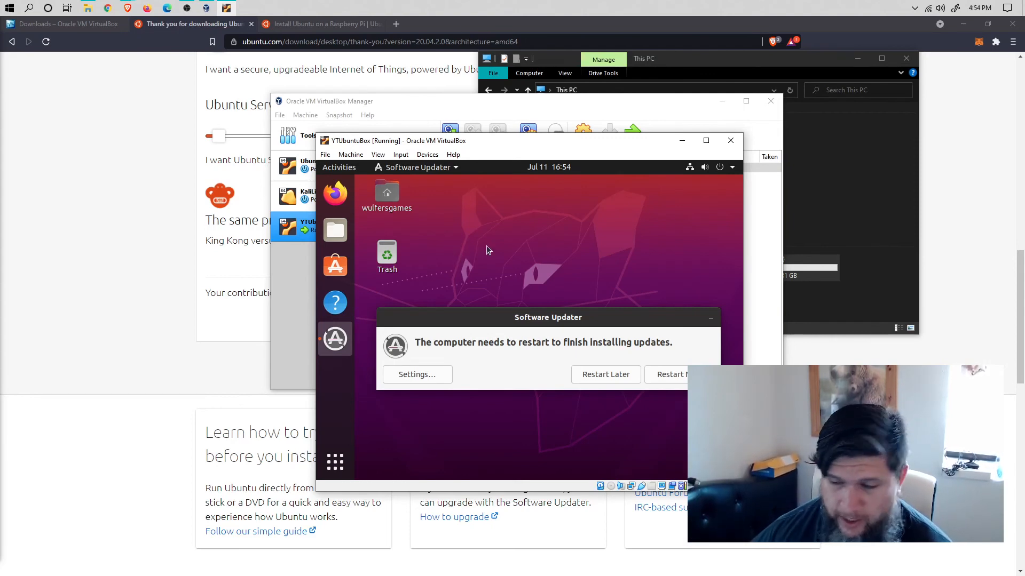
drag(557, 319, 550, 241)
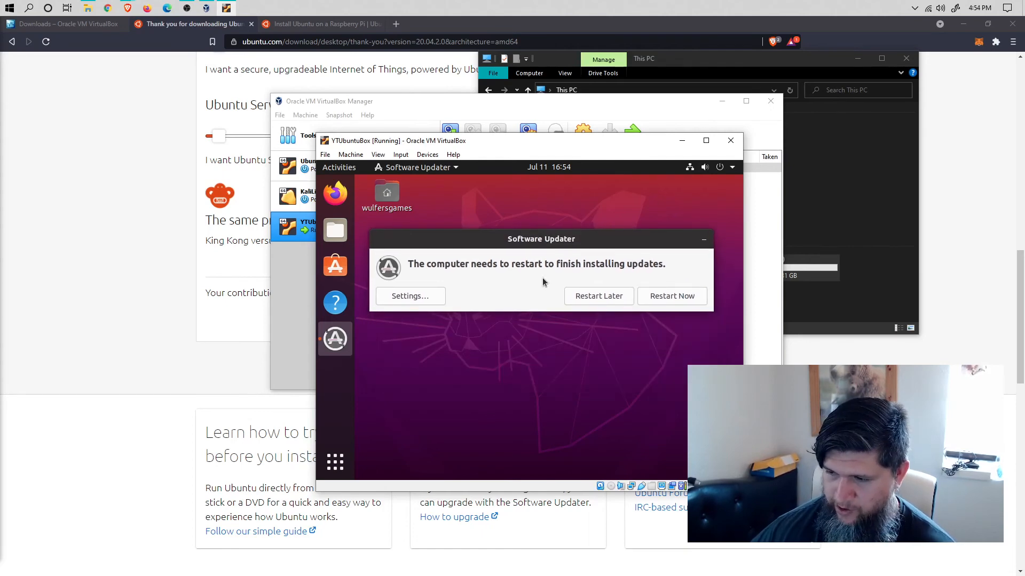
click(673, 300)
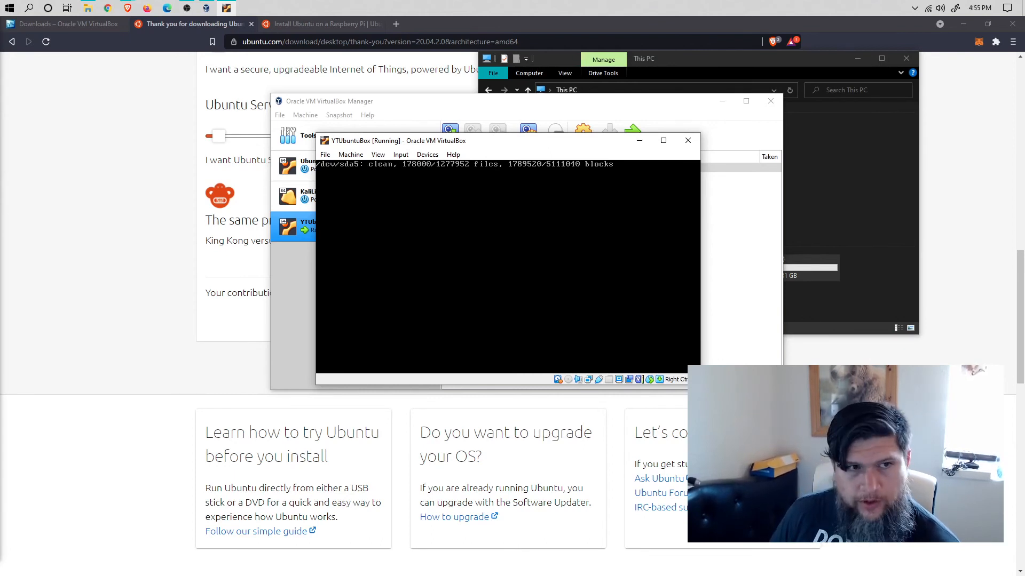
Step: Log in to the Ubuntu account by entering the account password
click(523, 300)
text(*******)
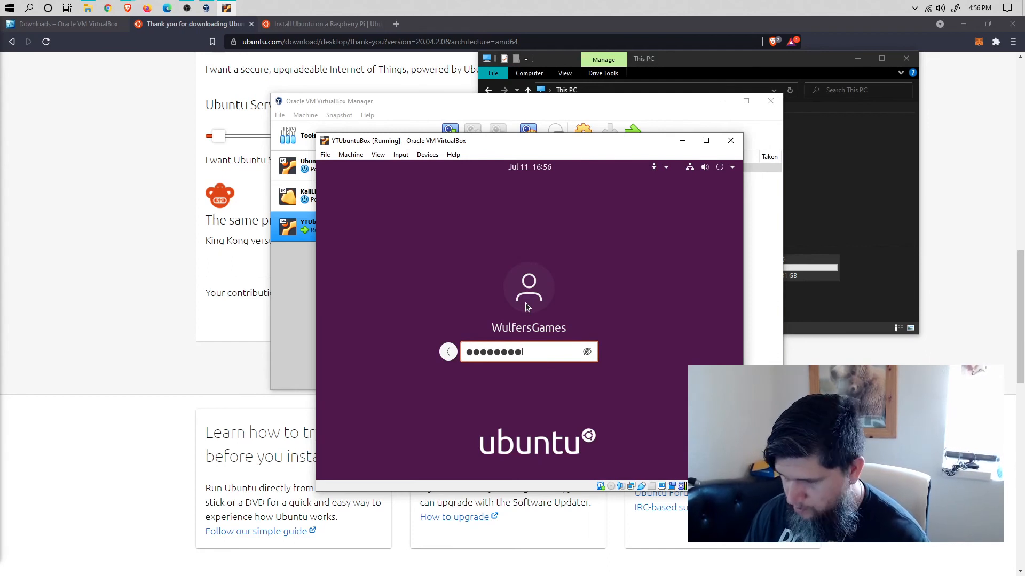
key(BackSpace)
key(BackSpace)
key(BackSpace)
key(BackSpace)
key(BackSpace)
key(BackSpace)
key(BackSpace)
text(**********)
key(Return)
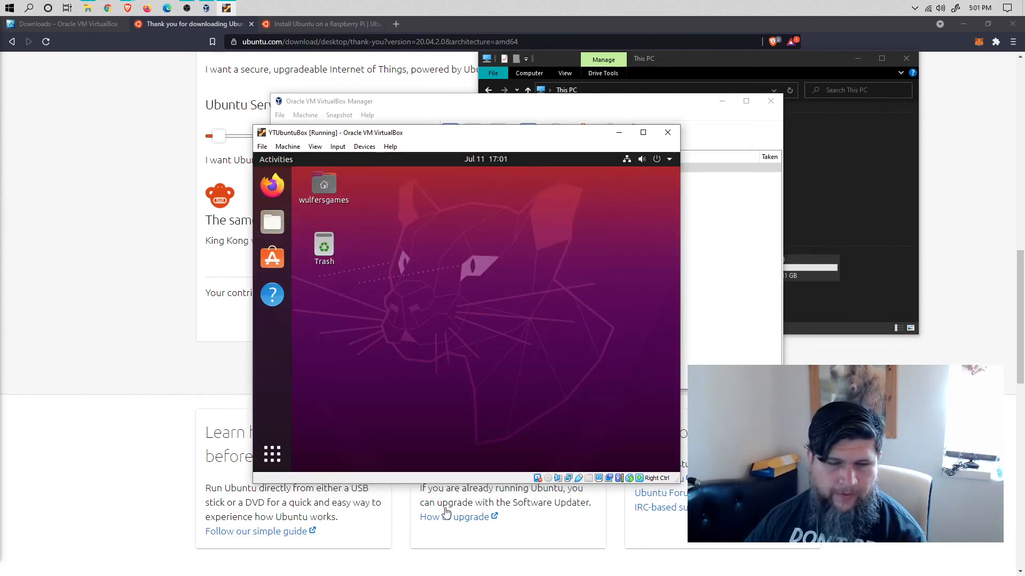
Step: Switch the virtual machine to full screen, search for display and open the Displays settings
drag(463, 134, 447, 154)
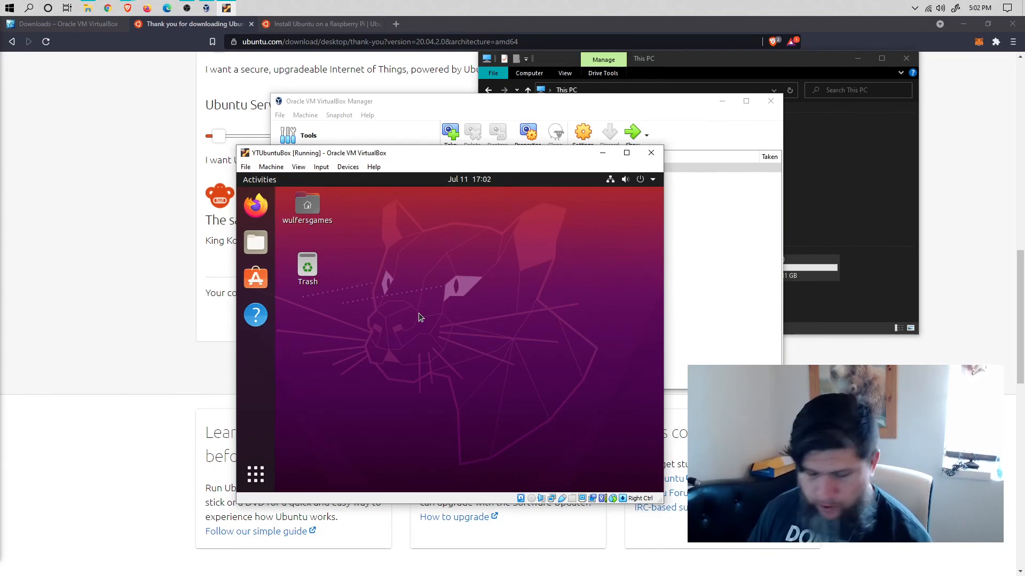
key(Control_R+f)
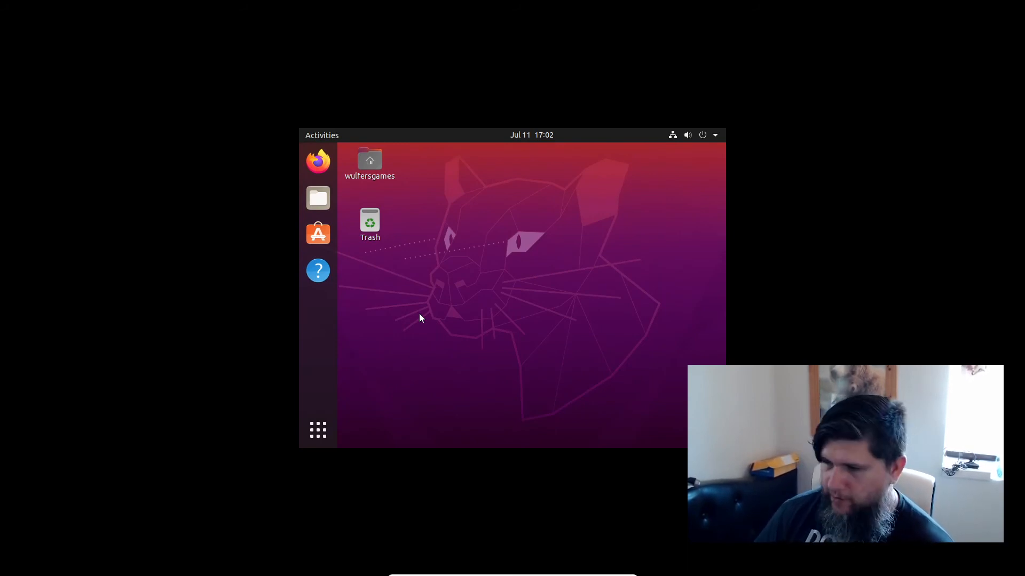
key(super)
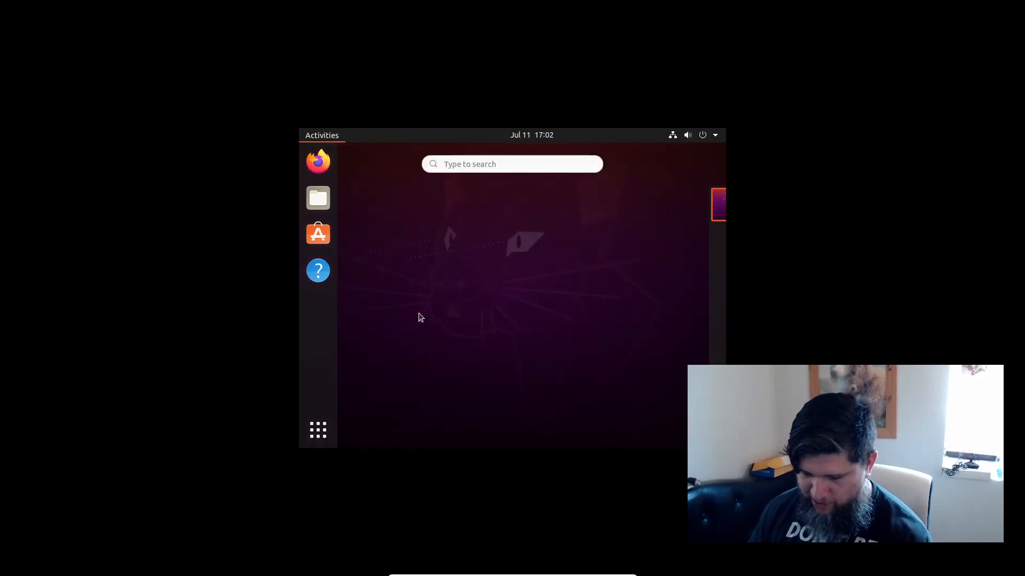
text(dispal)
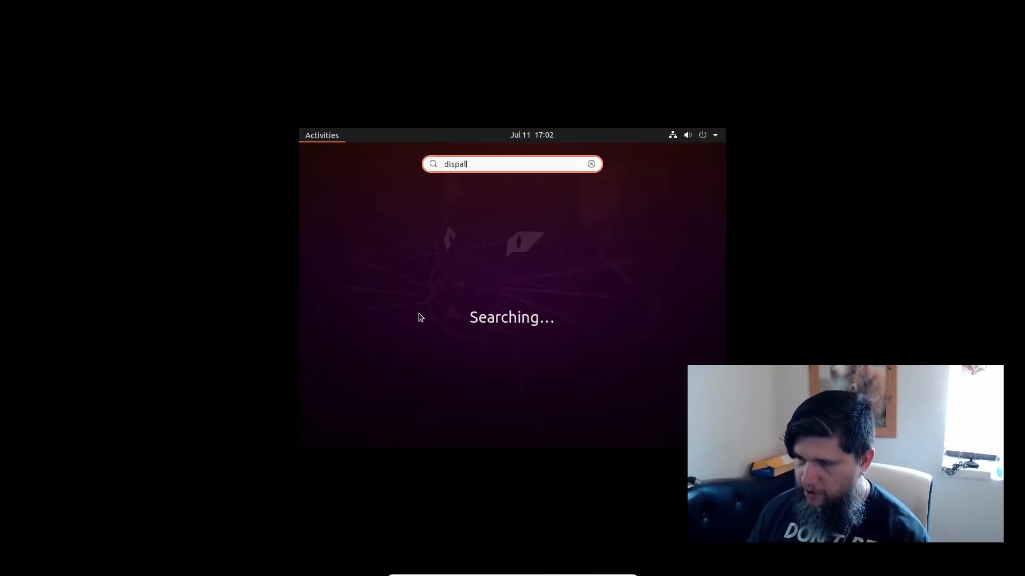
key(BackSpace)
key(BackSpace)
text(lay)
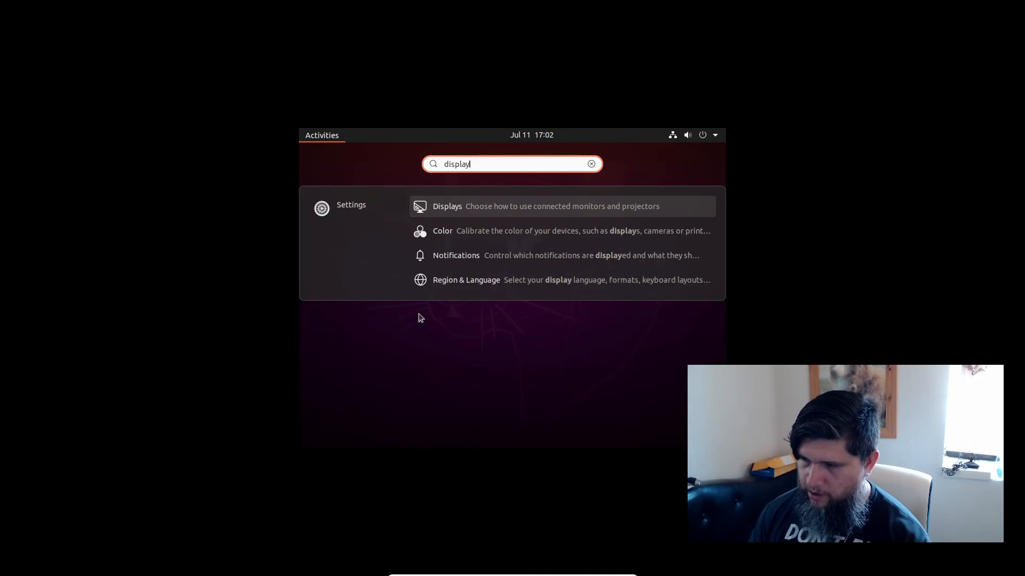
key(Return)
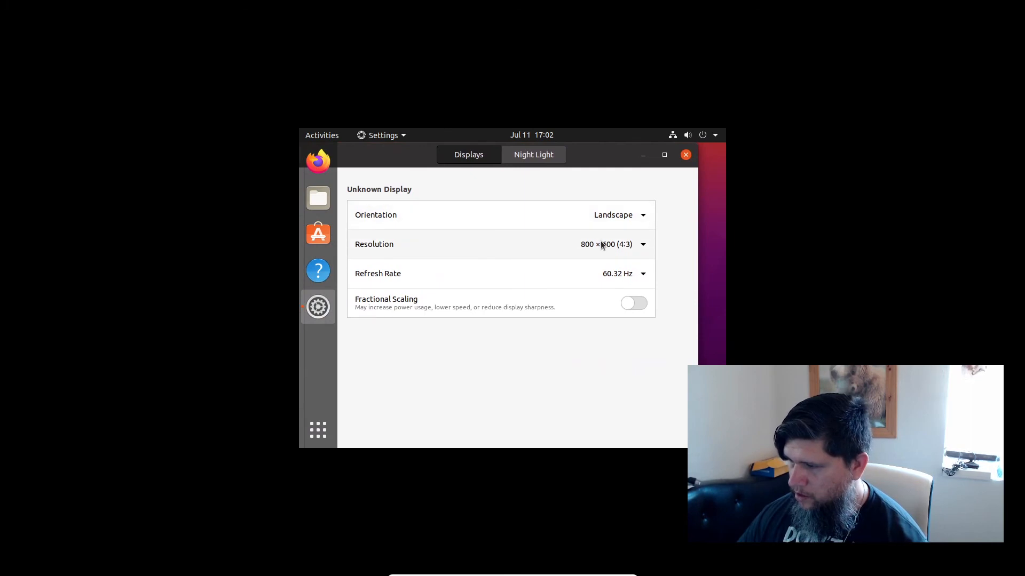
Step: Set the display resolution to 1920 × 1440 (4:3), keep the changes and move the Settings window toward the middle of the desktop
click(601, 245)
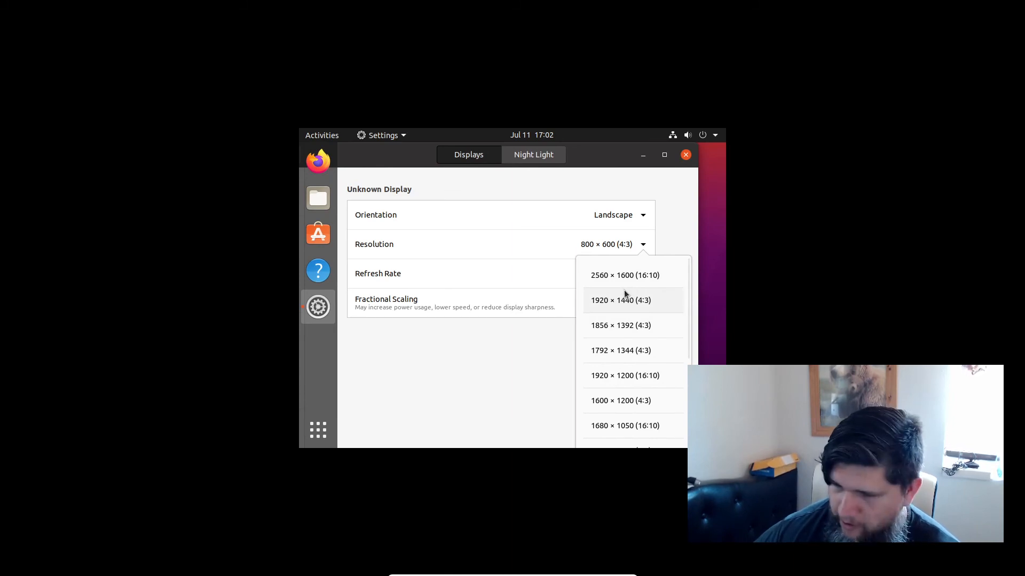
click(644, 302)
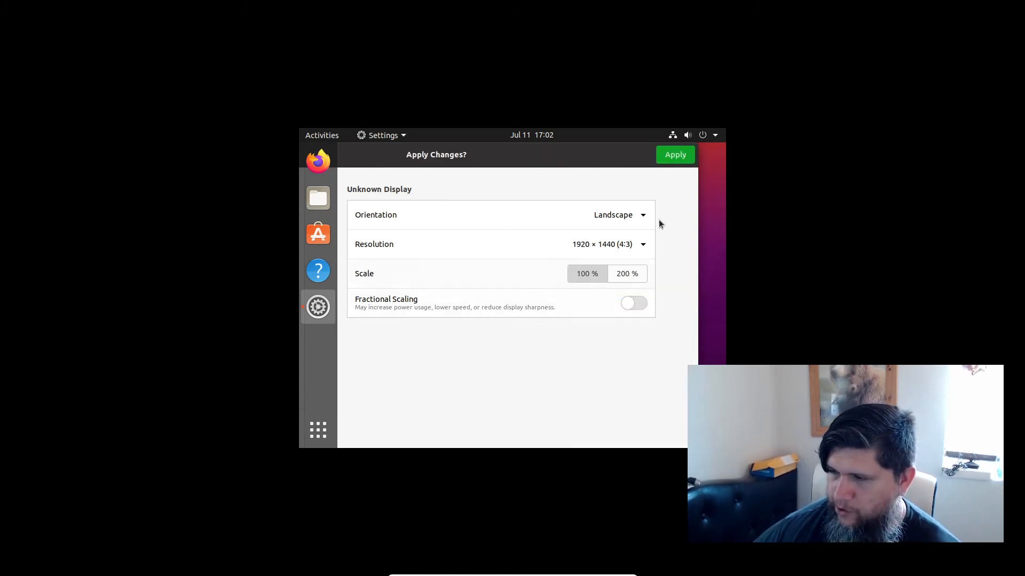
click(670, 156)
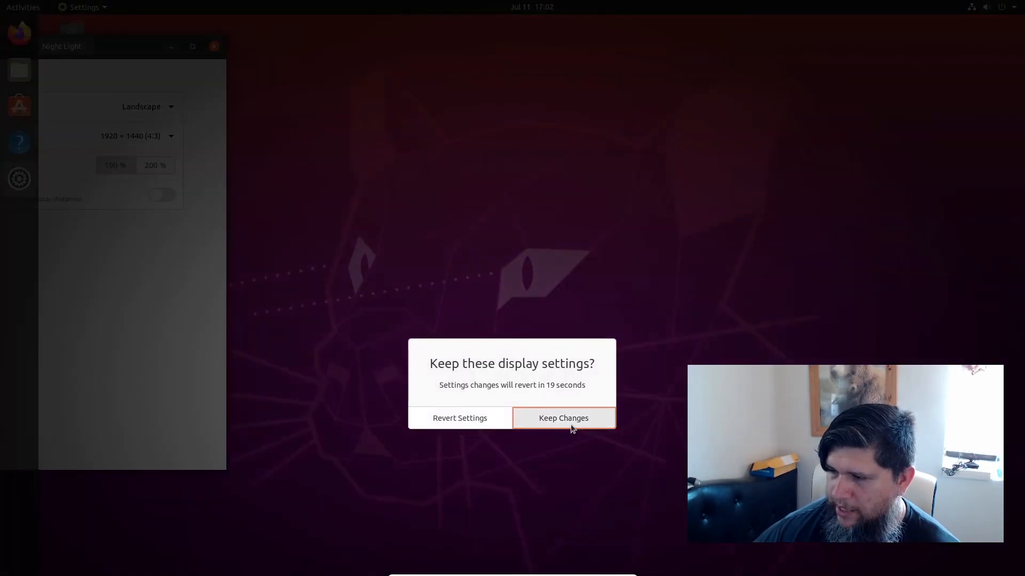
click(569, 419)
drag(109, 43, 623, 72)
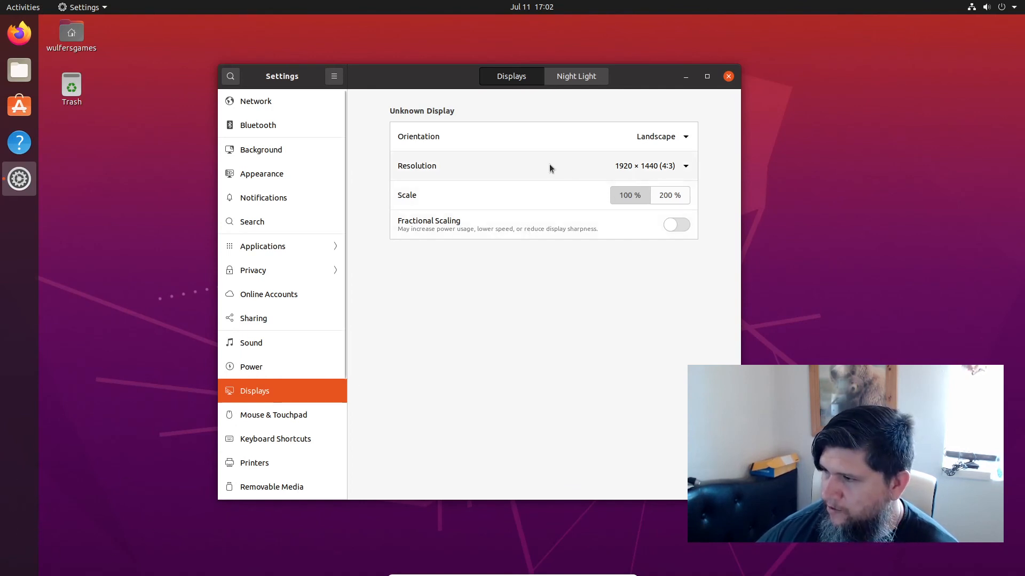
Step: Set the display resolution to 1920 × 1200 (16:10), apply it and keep the changes
click(635, 172)
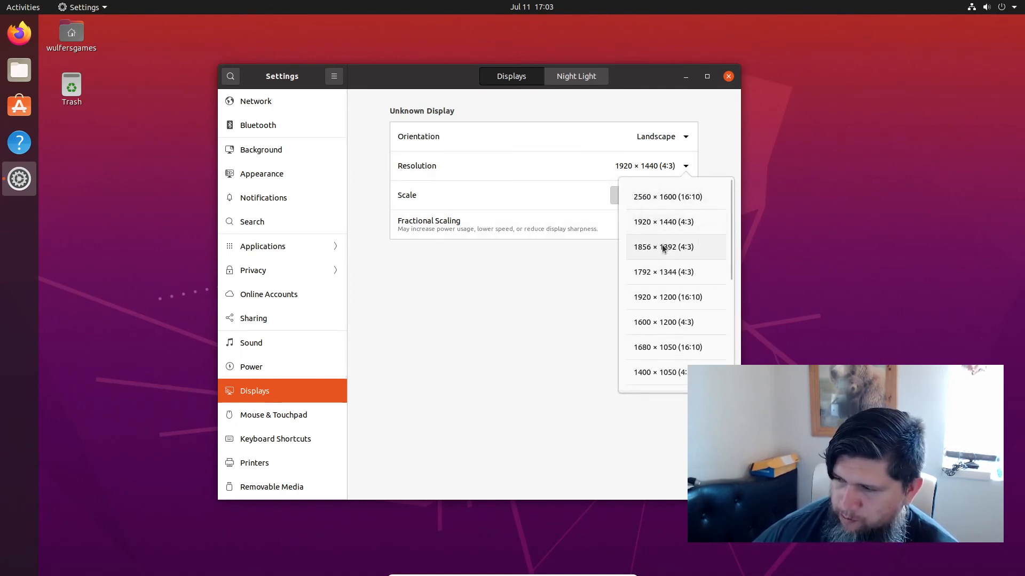
click(661, 297)
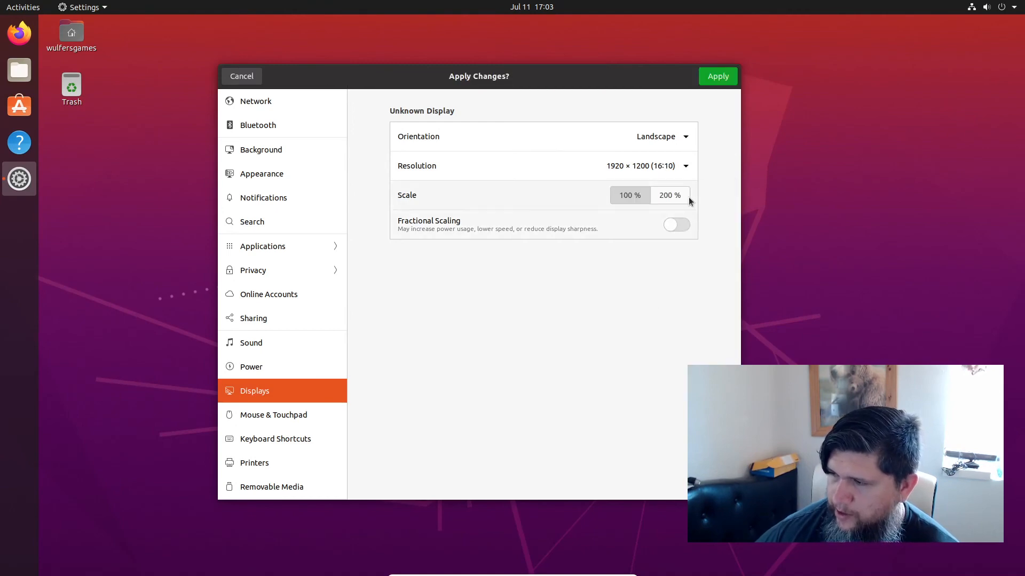
click(716, 75)
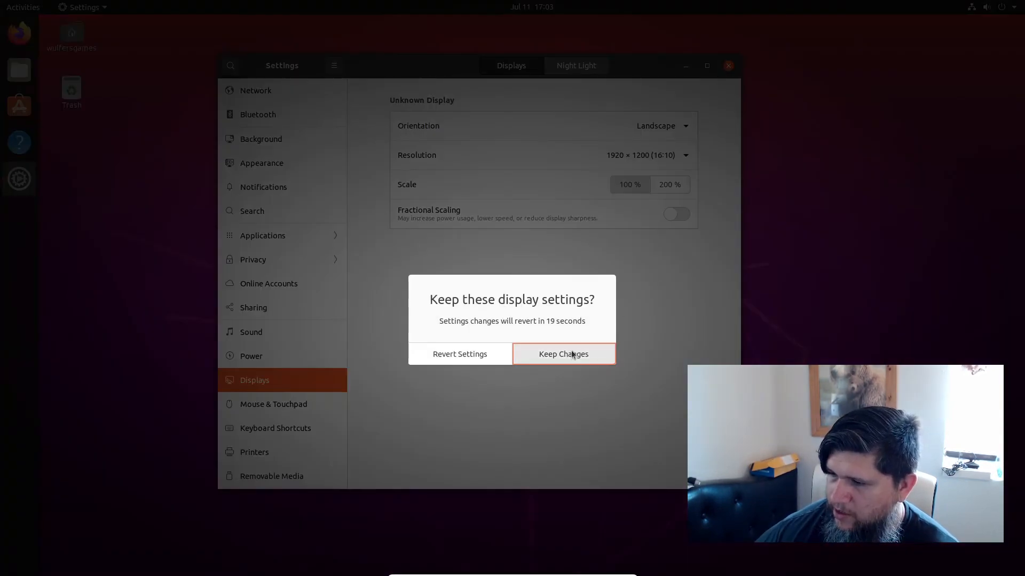
click(571, 355)
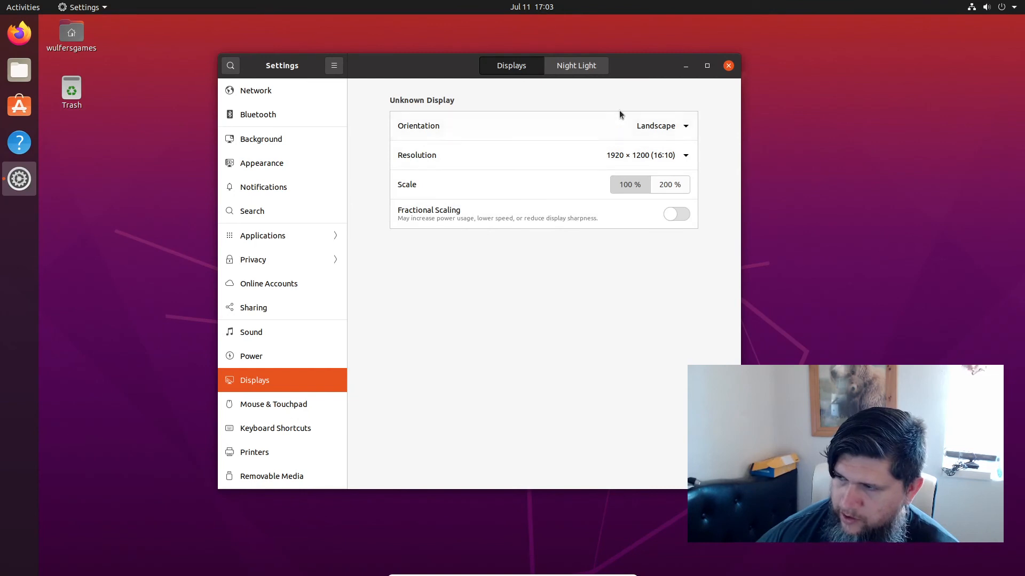
Step: Turn on Fractional Scaling and look through the available resolution and orientation options
click(650, 156)
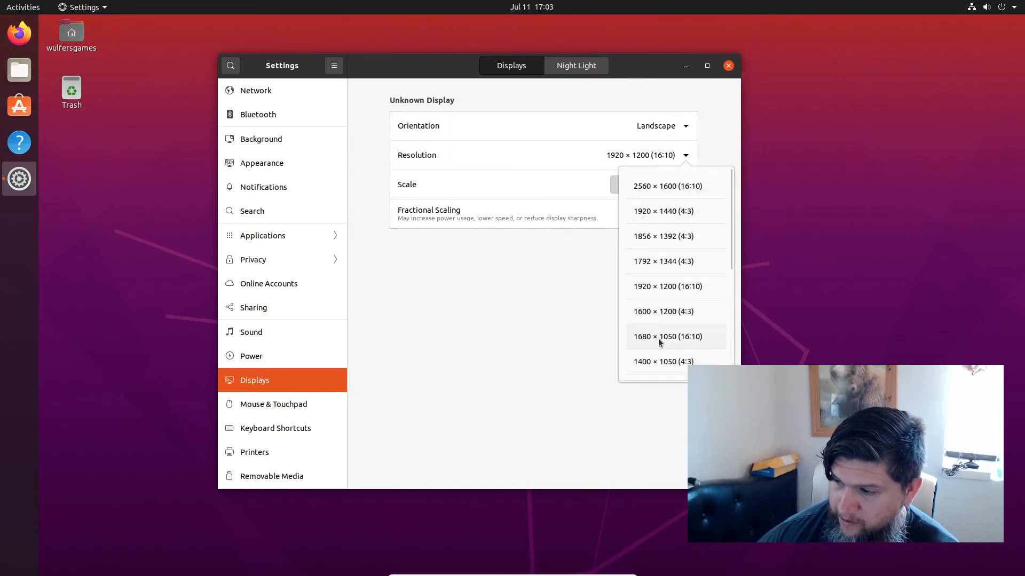
click(533, 278)
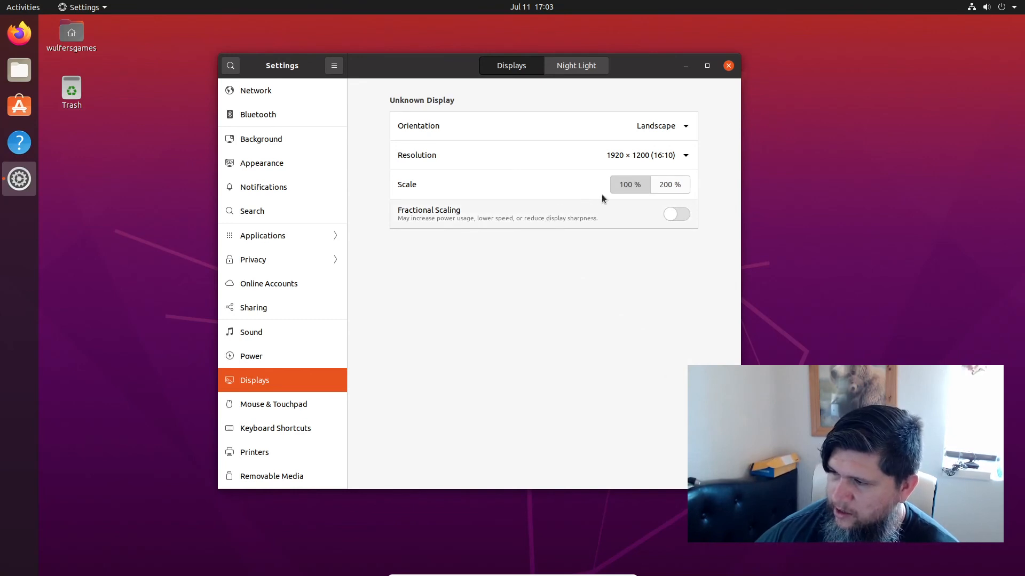
click(685, 215)
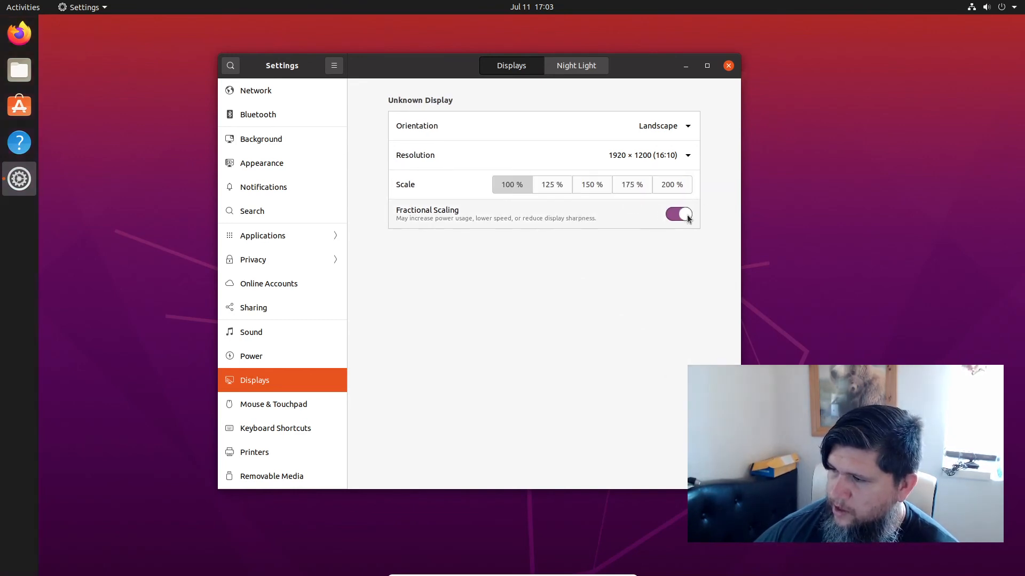
click(682, 157)
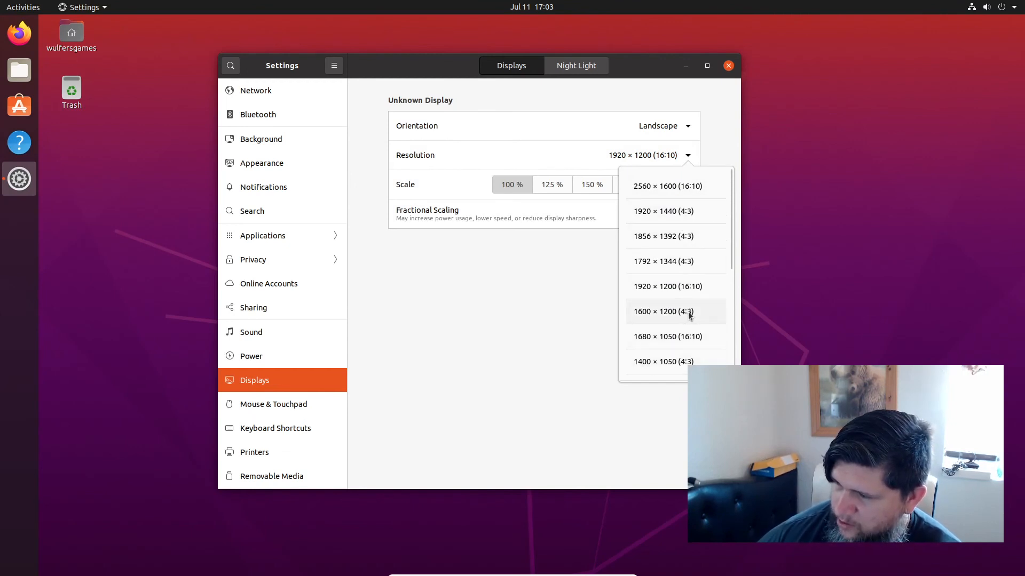
scroll(688, 314, down, 2)
scroll(687, 314, down, 1)
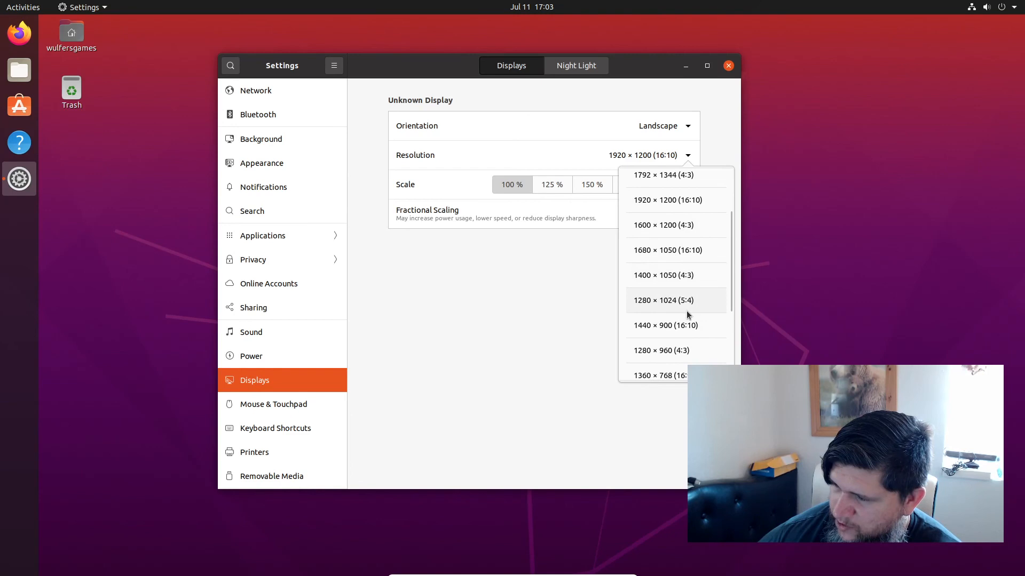
click(567, 254)
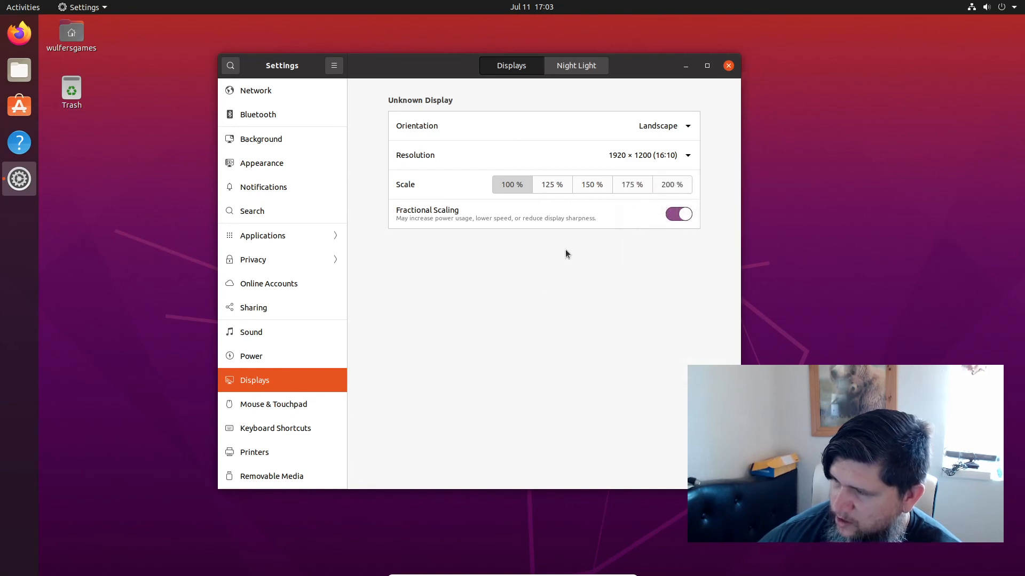
click(661, 135)
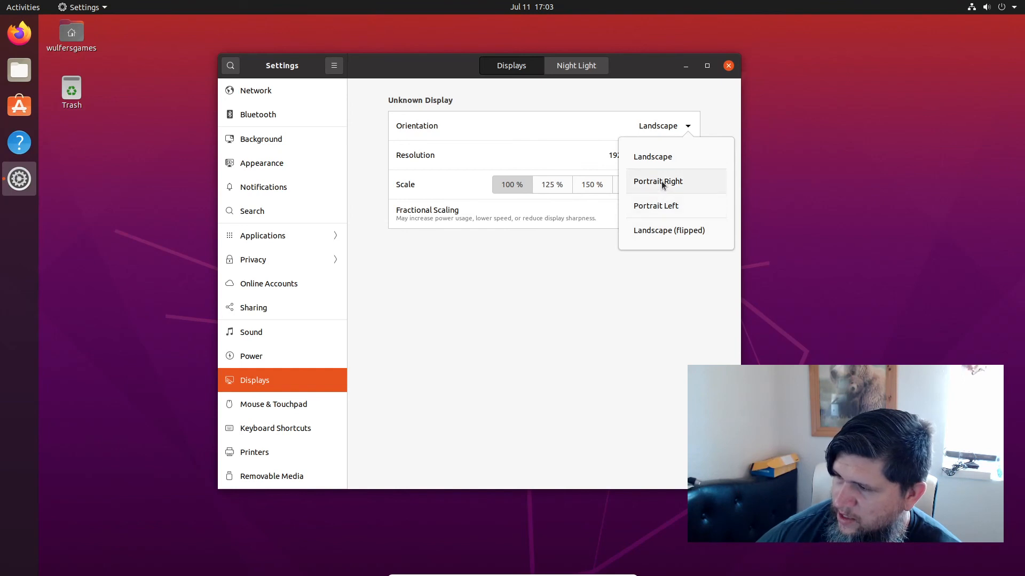
click(687, 128)
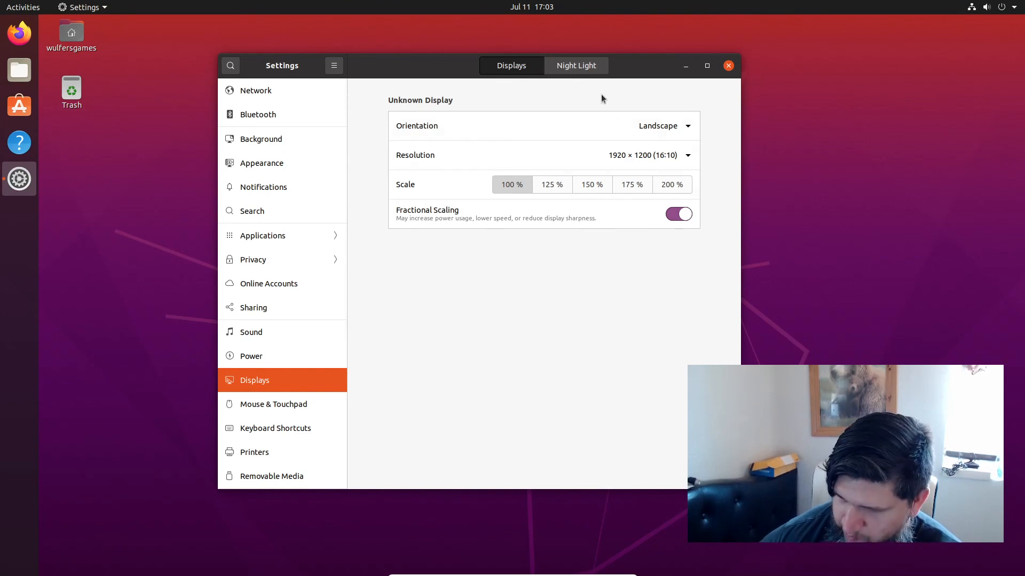
Step: Try out Night Light by switching it on and back off, and return to the Displays settings
click(582, 67)
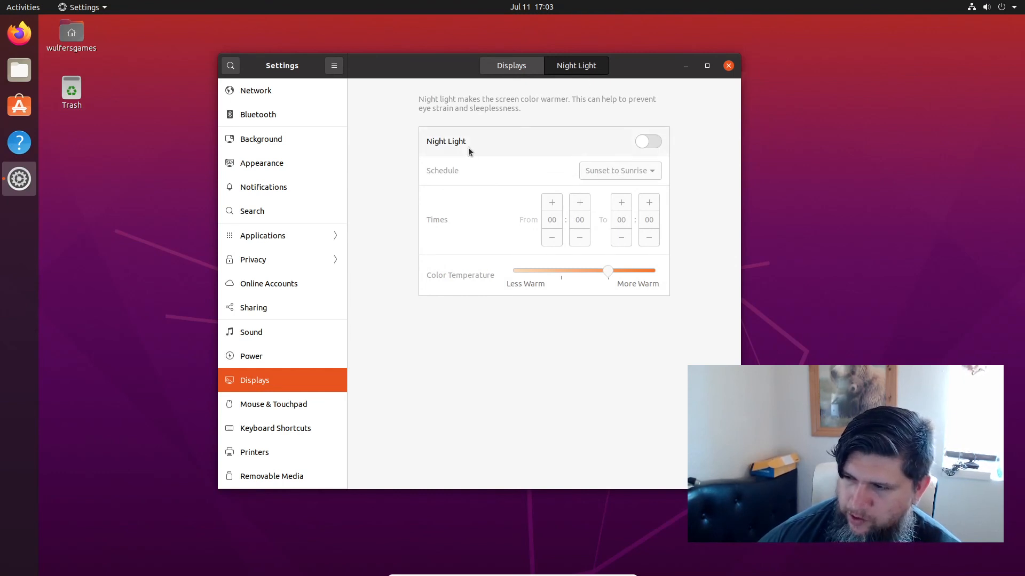
click(648, 142)
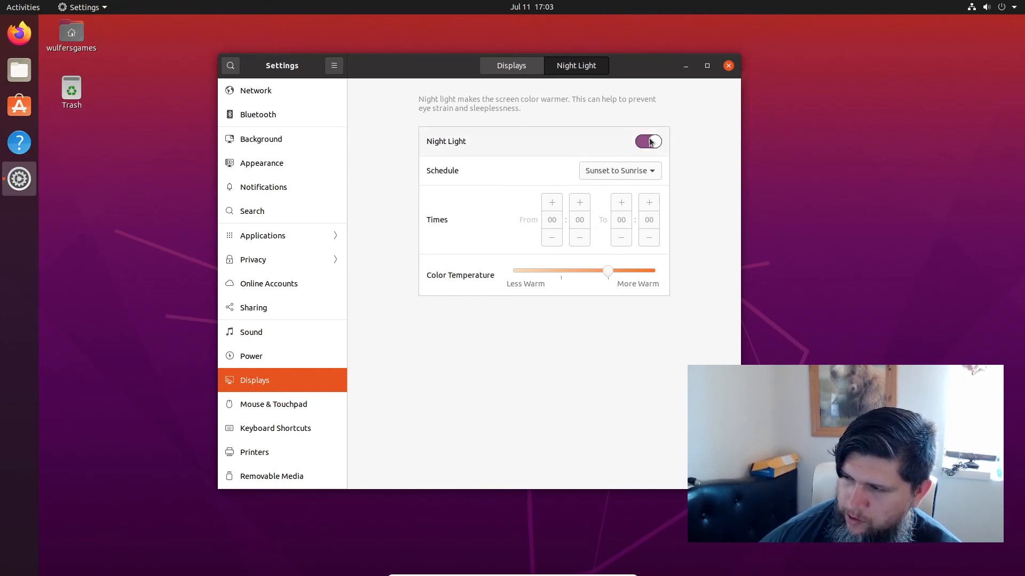
click(649, 142)
click(517, 74)
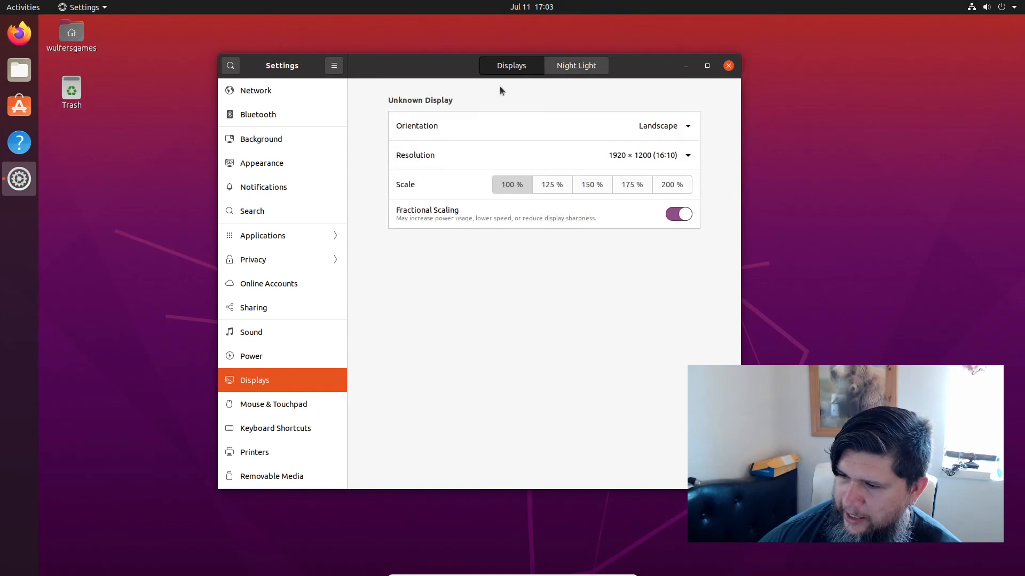
Step: In the Appearance settings, set the window colors to Dark and turn on Auto-hide the Dock
click(267, 163)
click(652, 154)
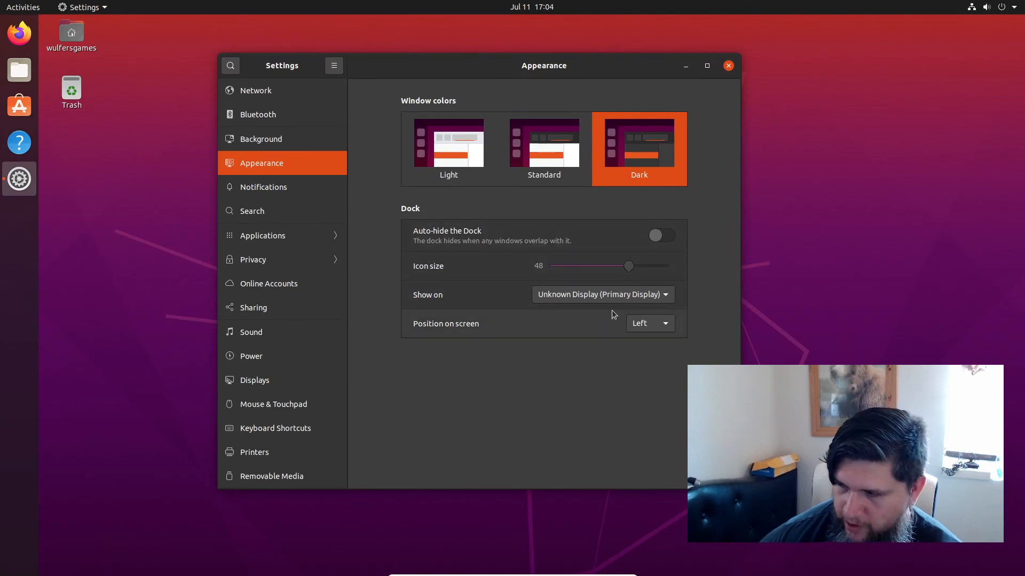
click(661, 236)
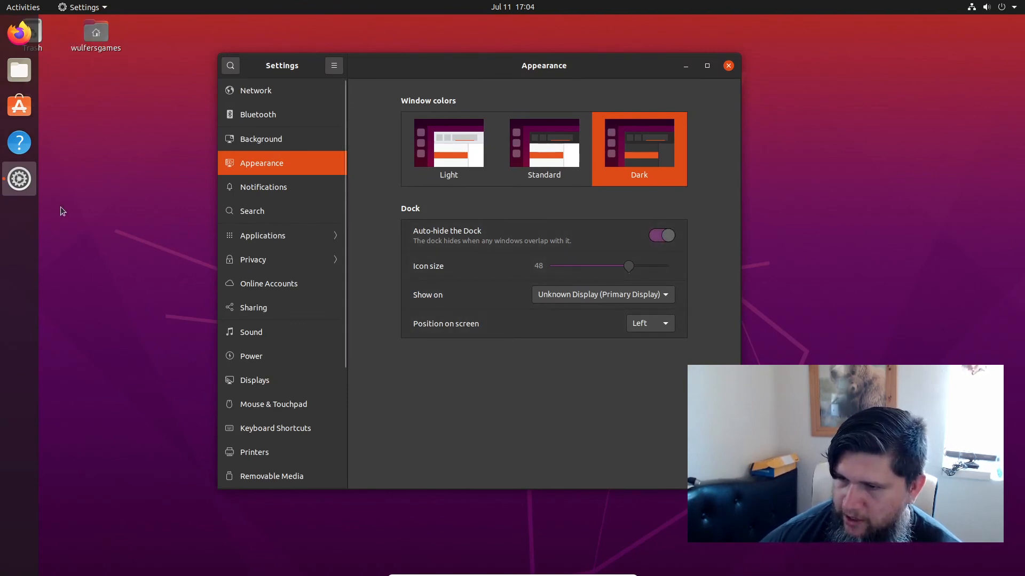
Step: Reduce the Dock's icon size and close Settings
drag(629, 265, 603, 271)
text(4)
click(331, 91)
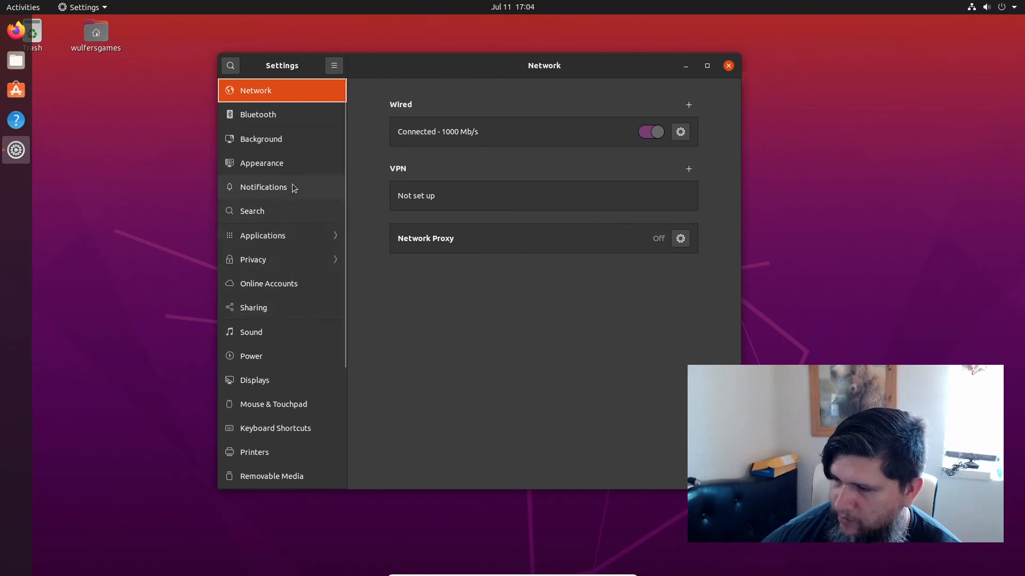
click(728, 65)
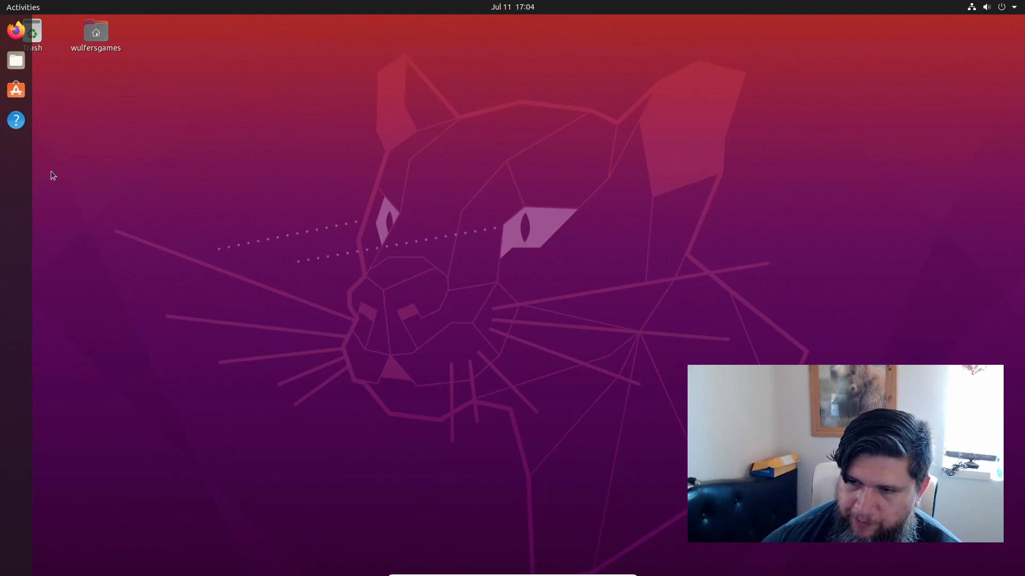